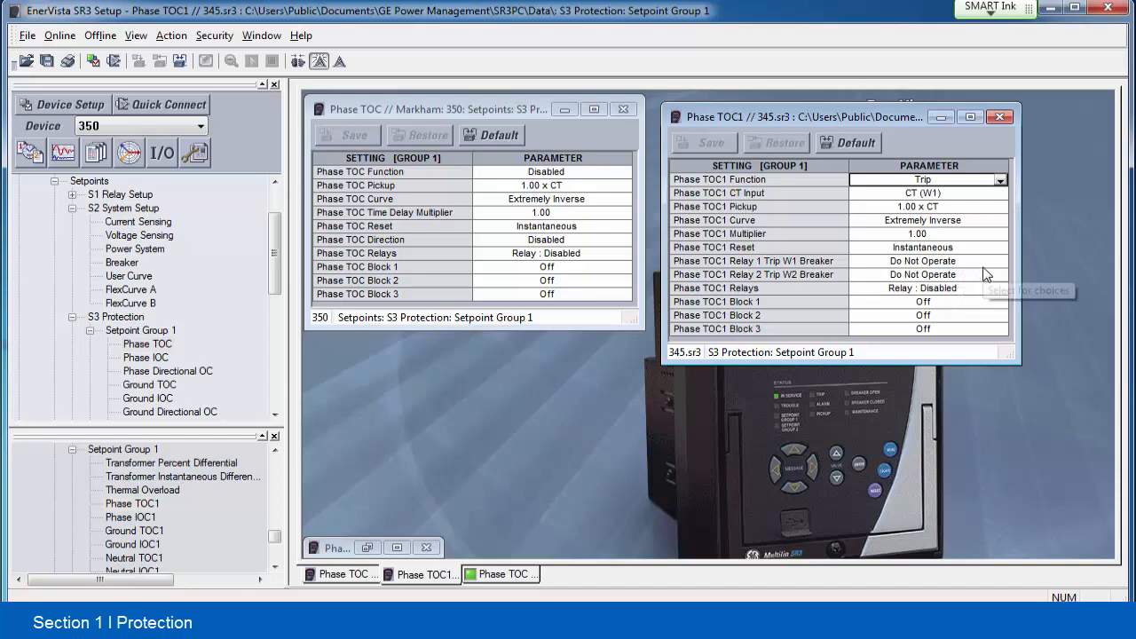
Step: Restore the 339.sr3 Phase TOC window below the 350 one and open the 350's Group 1 Phase IOC settings beside them
click(364, 547)
click(364, 547)
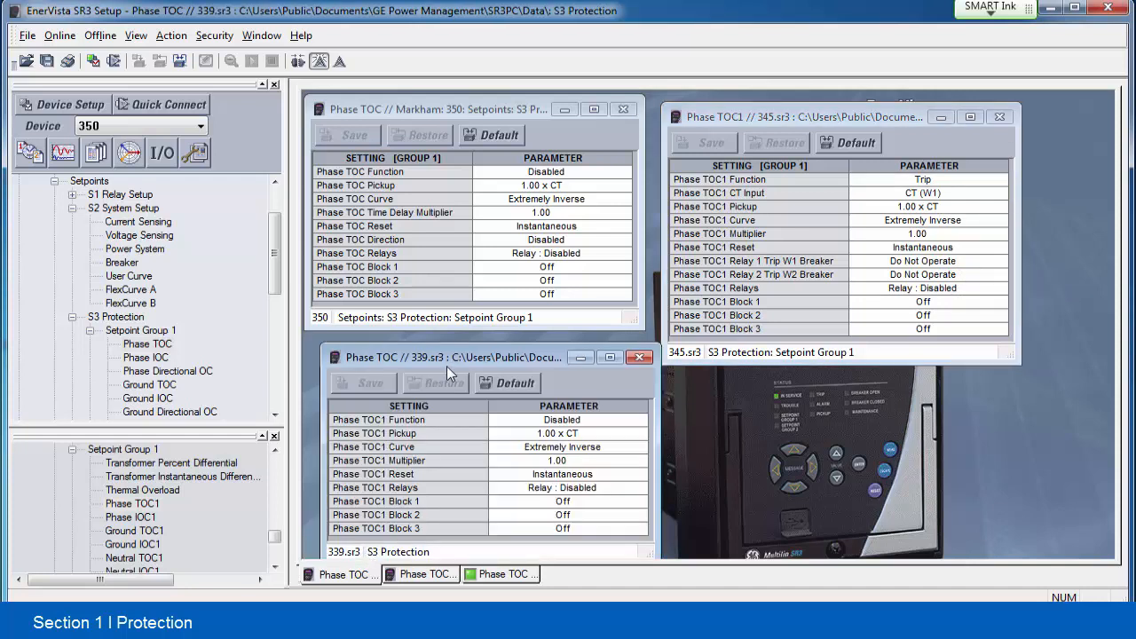
drag(445, 353, 437, 352)
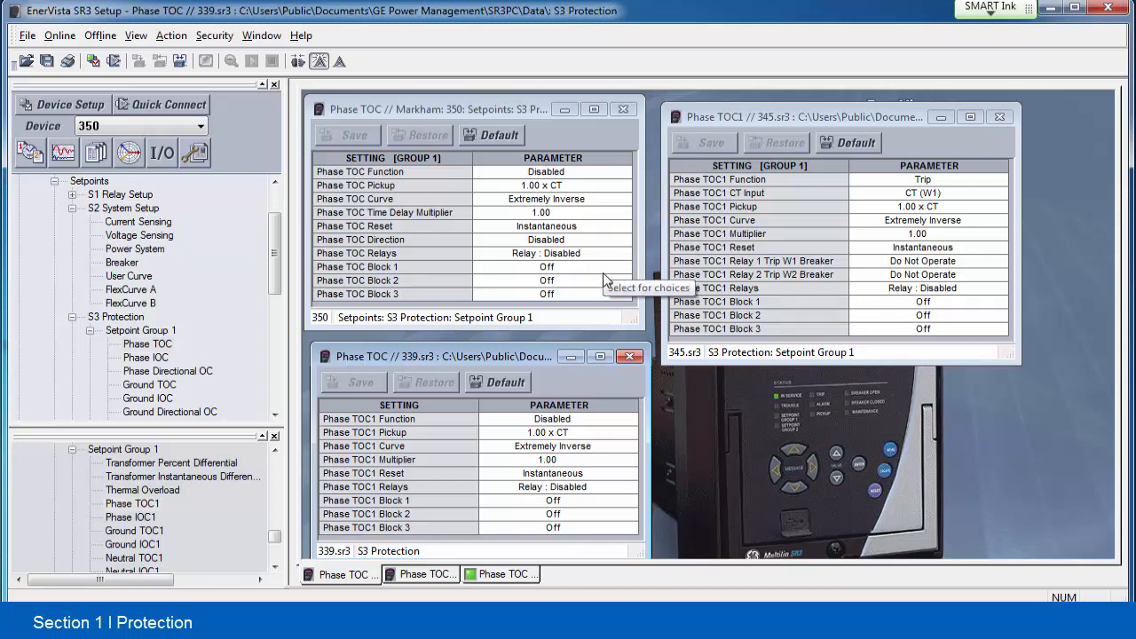
double_click(158, 359)
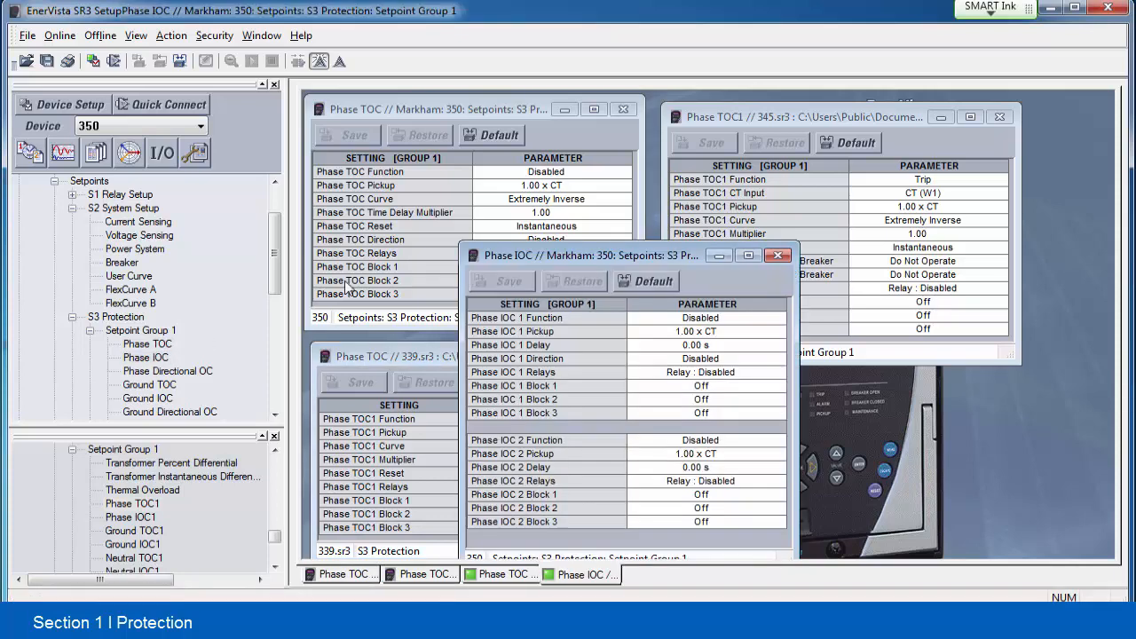
drag(570, 251, 766, 107)
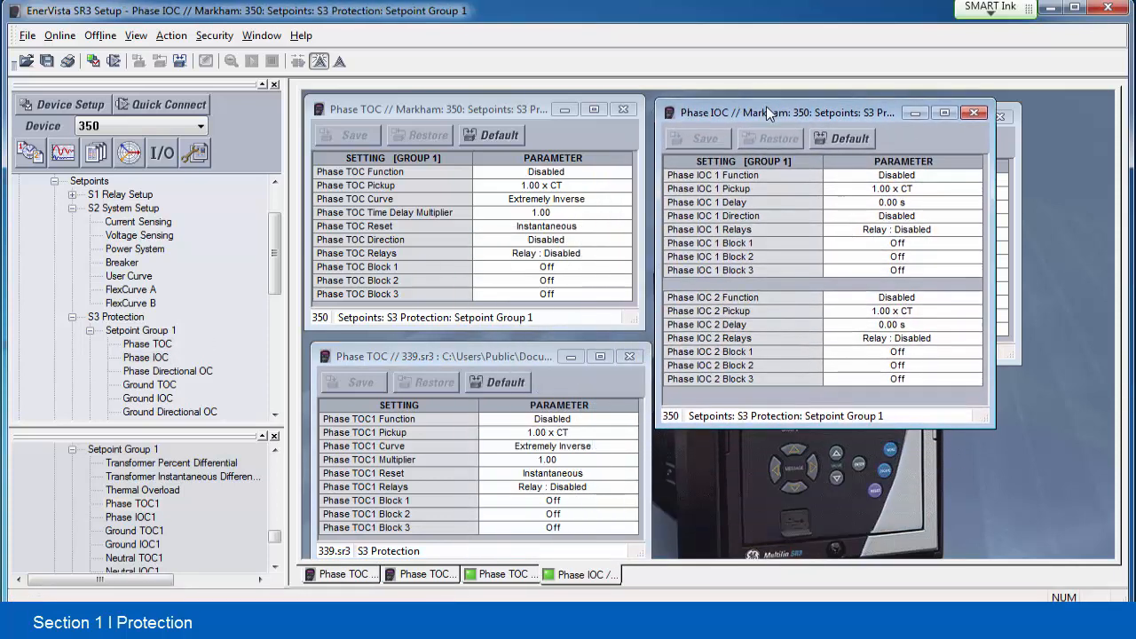
Step: Examine the 350 Phase TOC curve options, the time delay multiplier's allowed range and the reset options without changing them
click(624, 205)
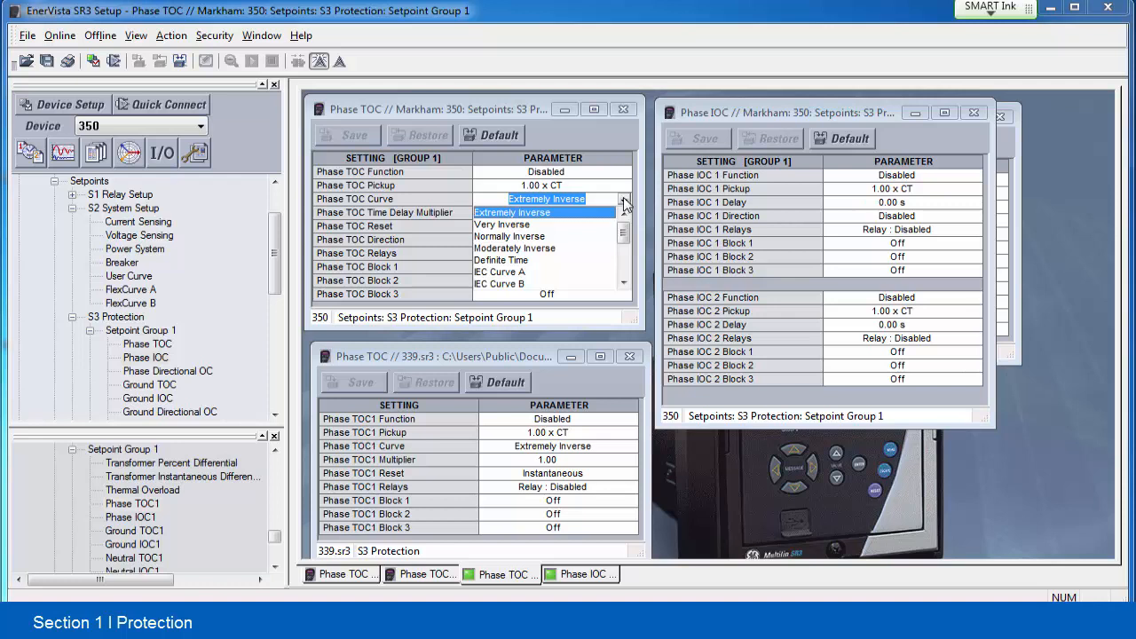
click(607, 199)
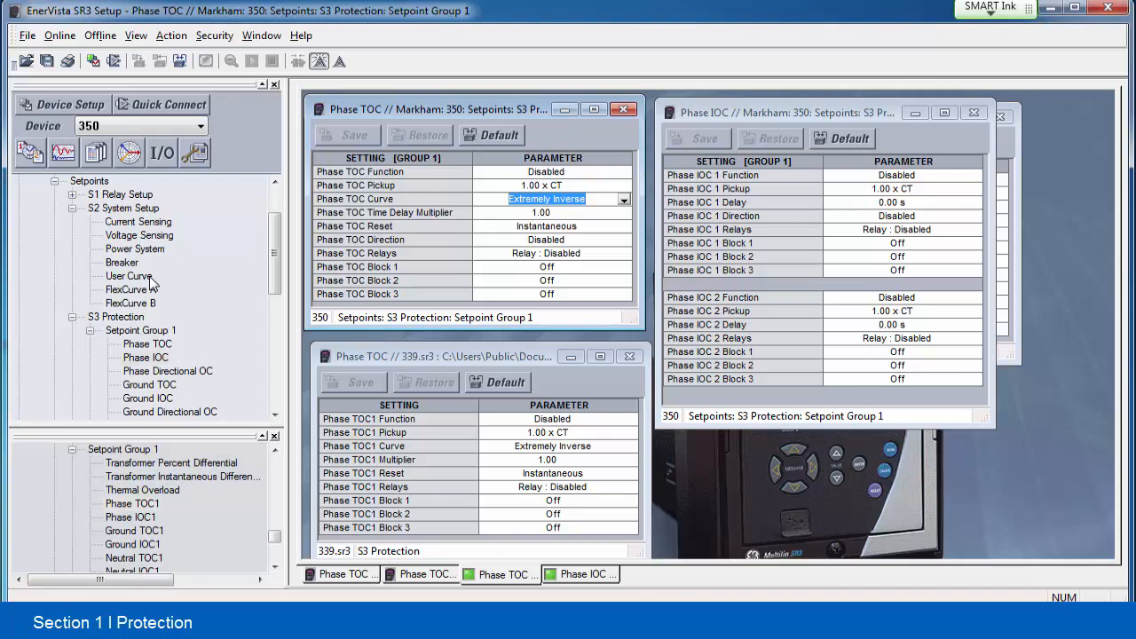
click(625, 215)
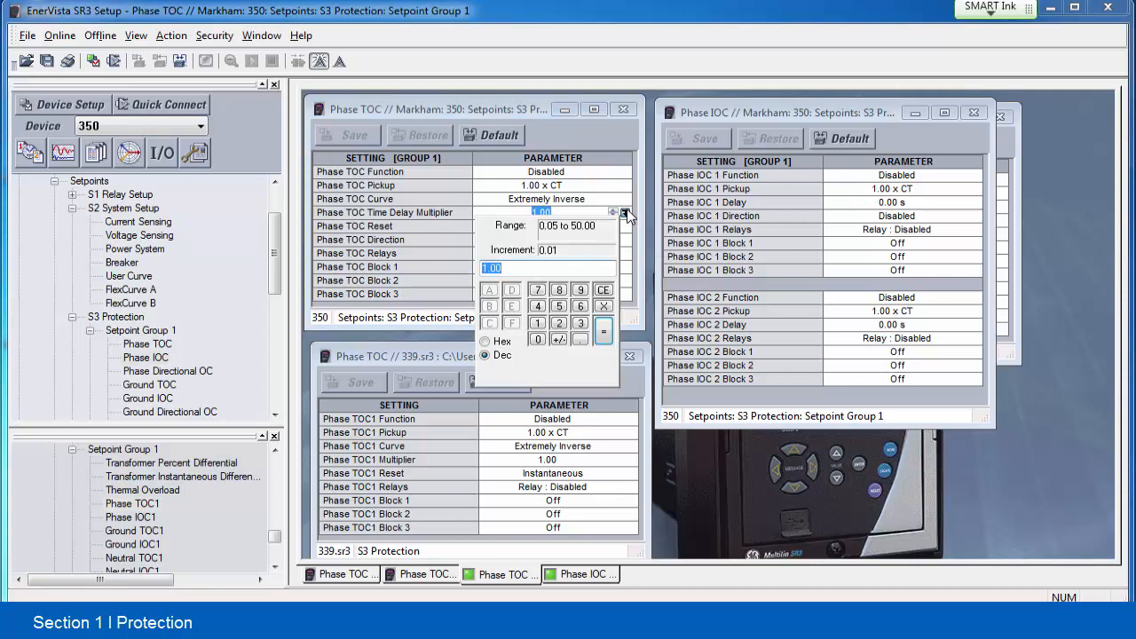
click(605, 332)
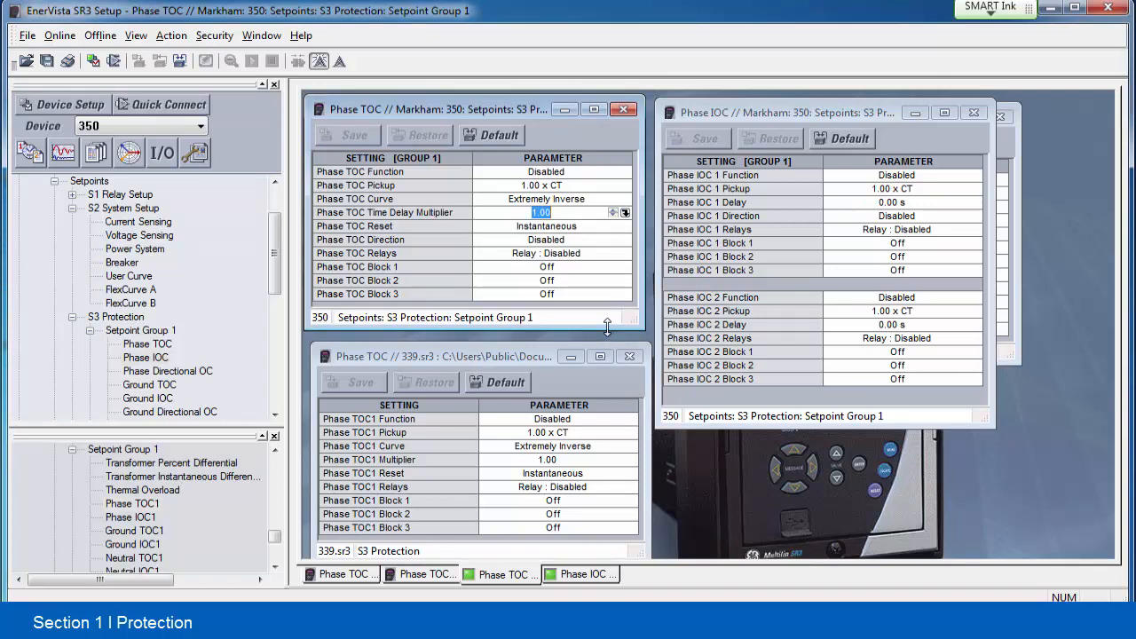
click(625, 227)
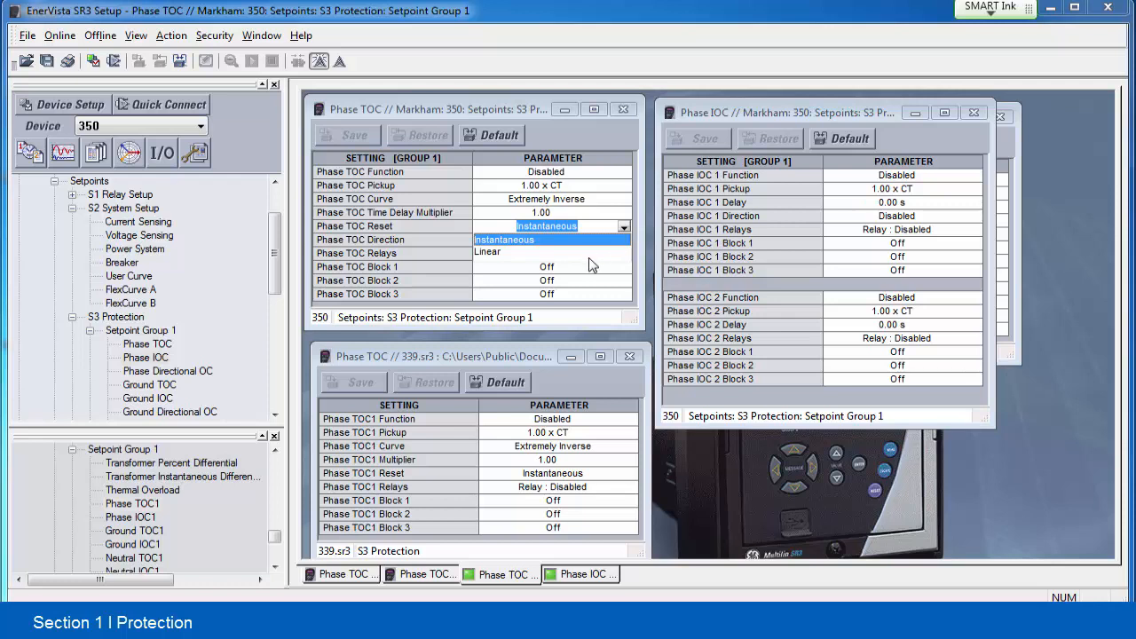
key(Escape)
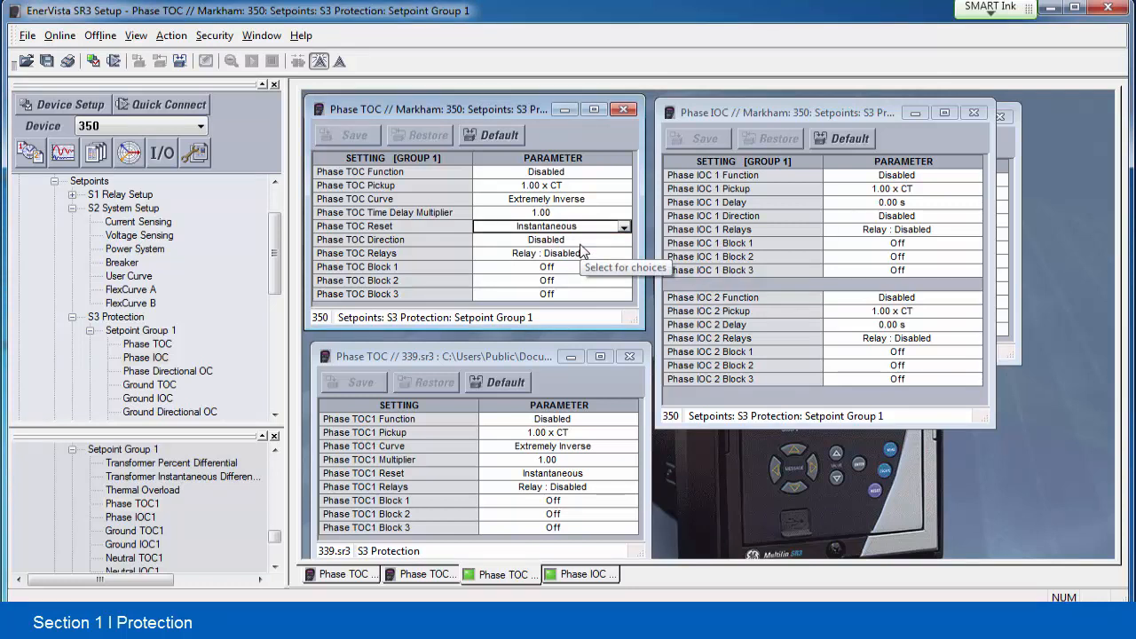
Step: Set the 350's Phase TOC Function to Trip
click(622, 174)
click(622, 173)
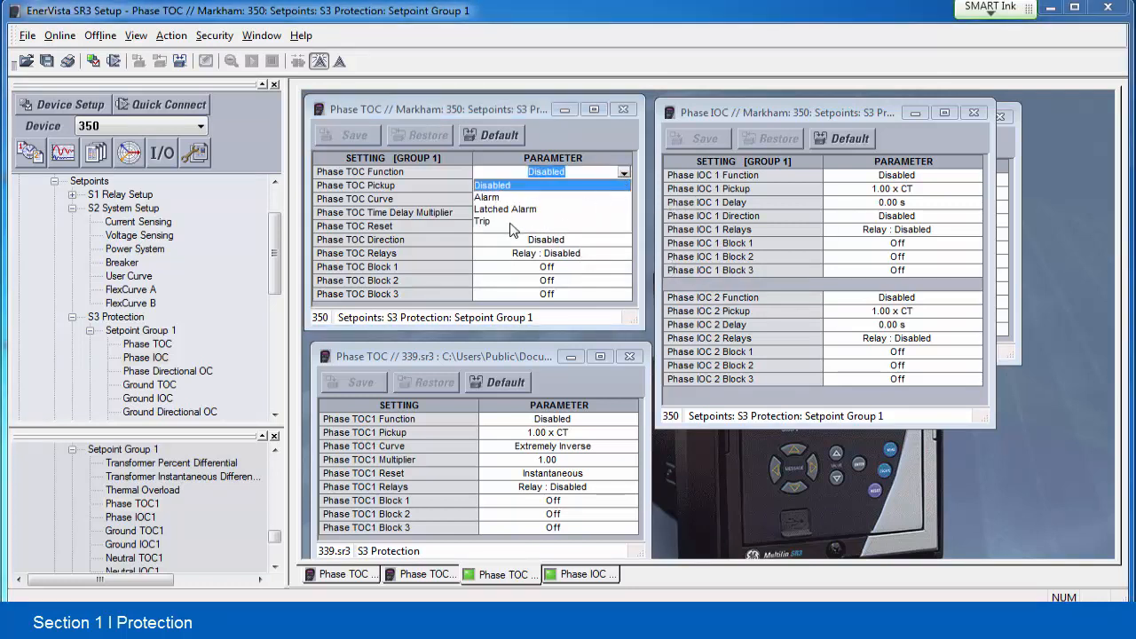
click(513, 222)
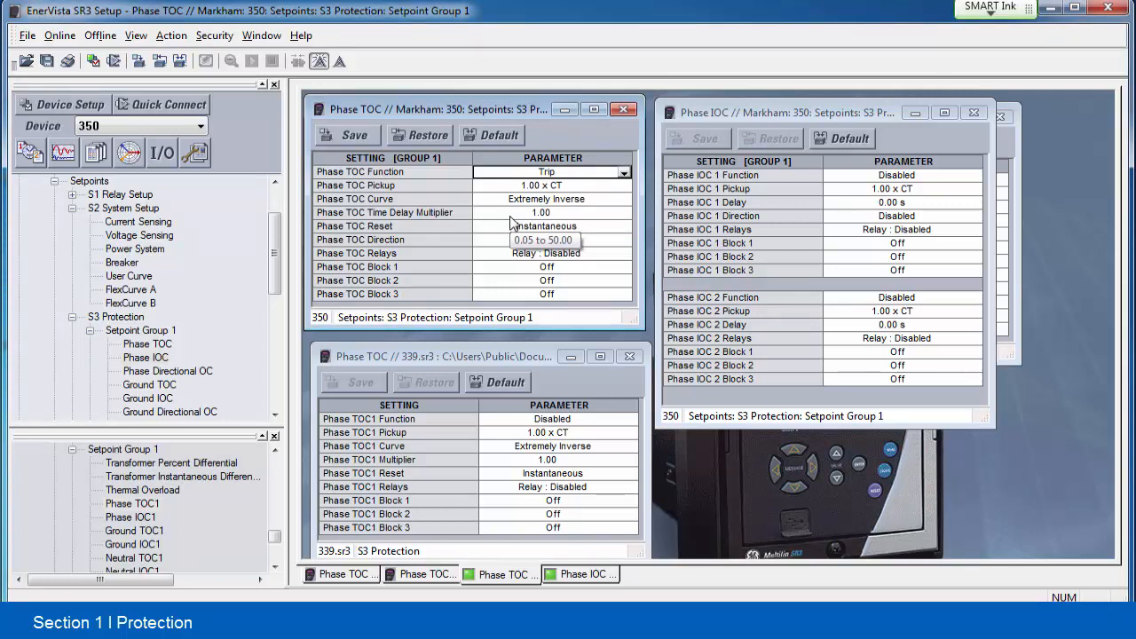
Step: Keep the Extremely Inverse curve, set the Phase TOC Time Delay Multiplier to 2.00 and save the 350's settings
click(624, 199)
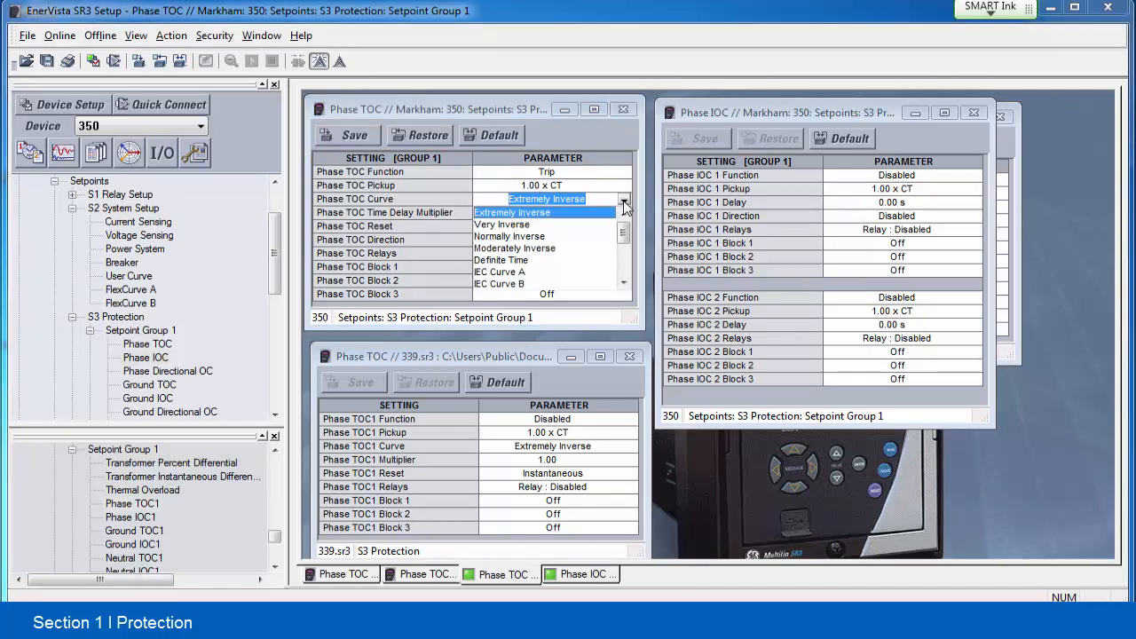
click(624, 203)
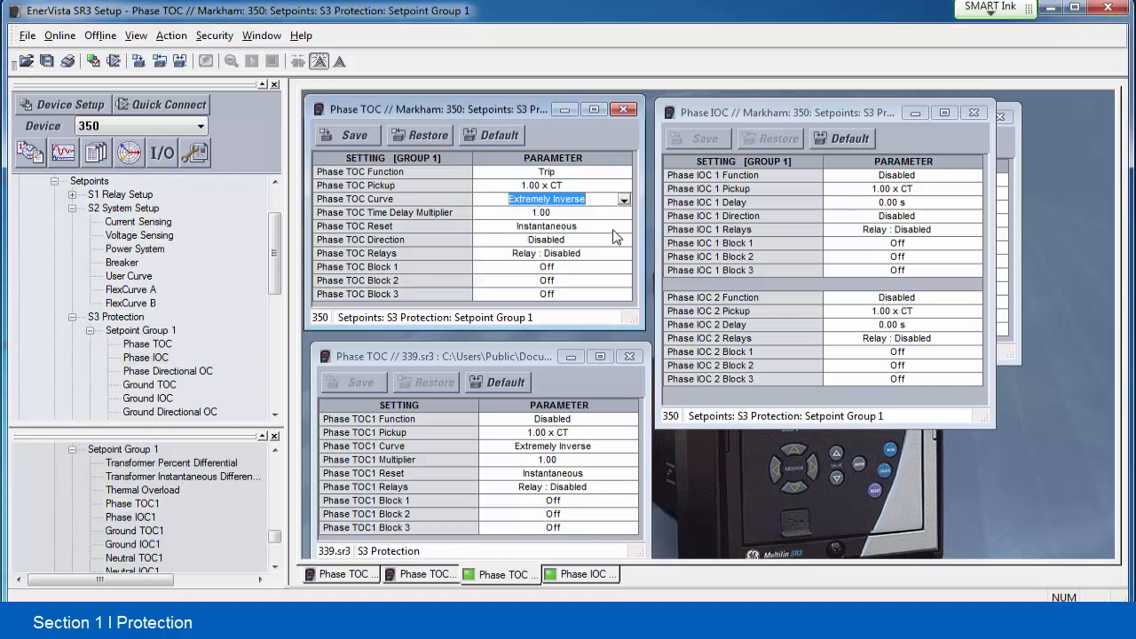
click(604, 213)
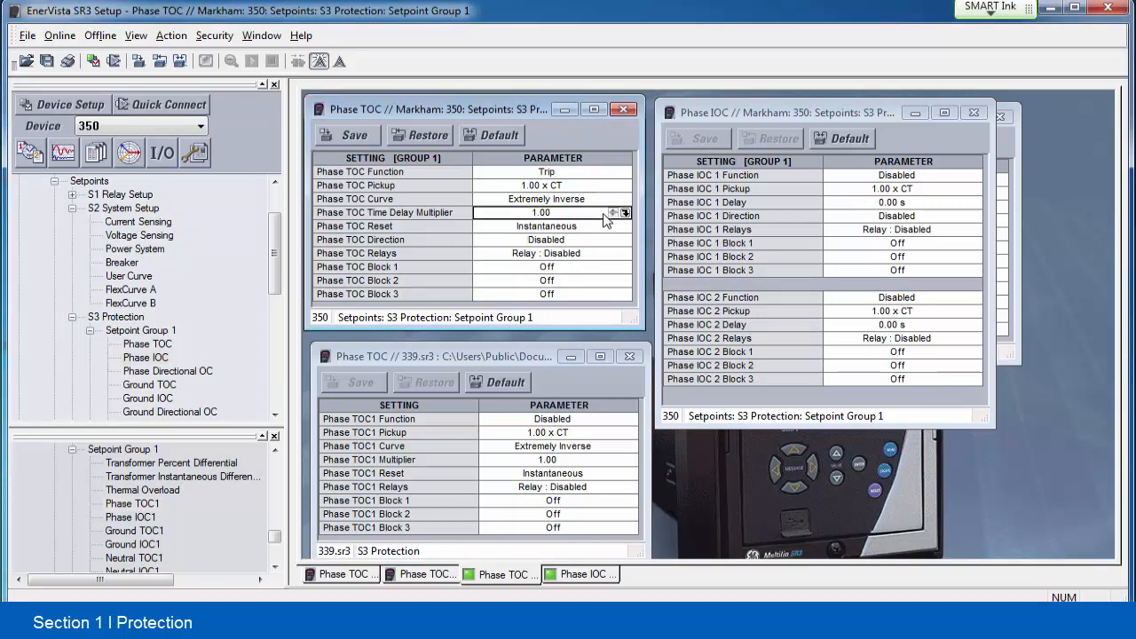
text(2)
key(Return)
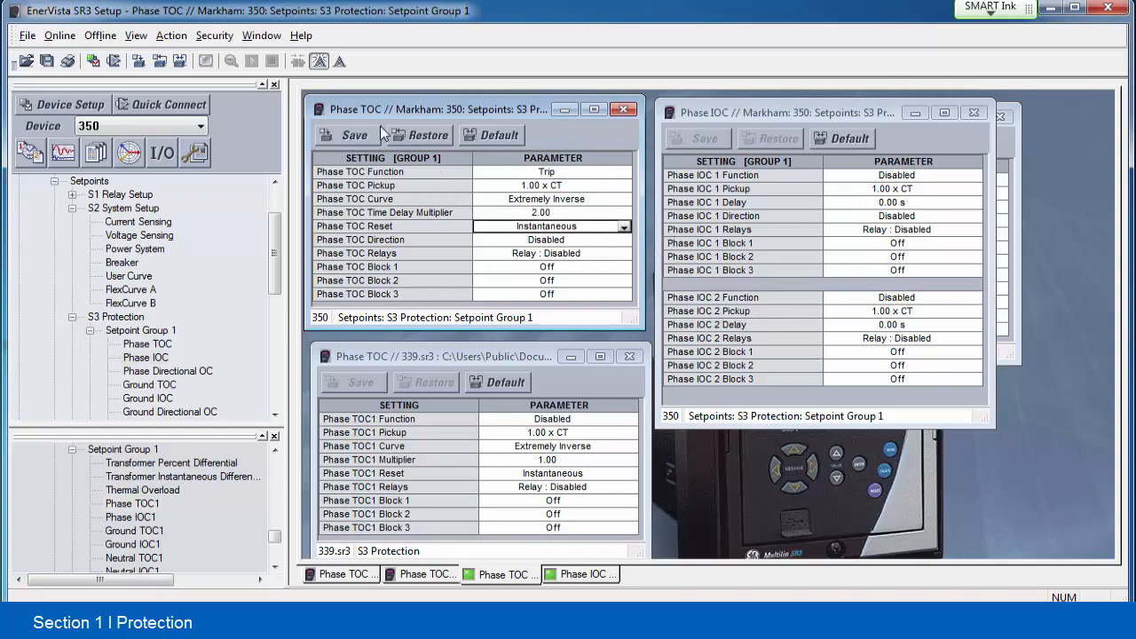
click(355, 135)
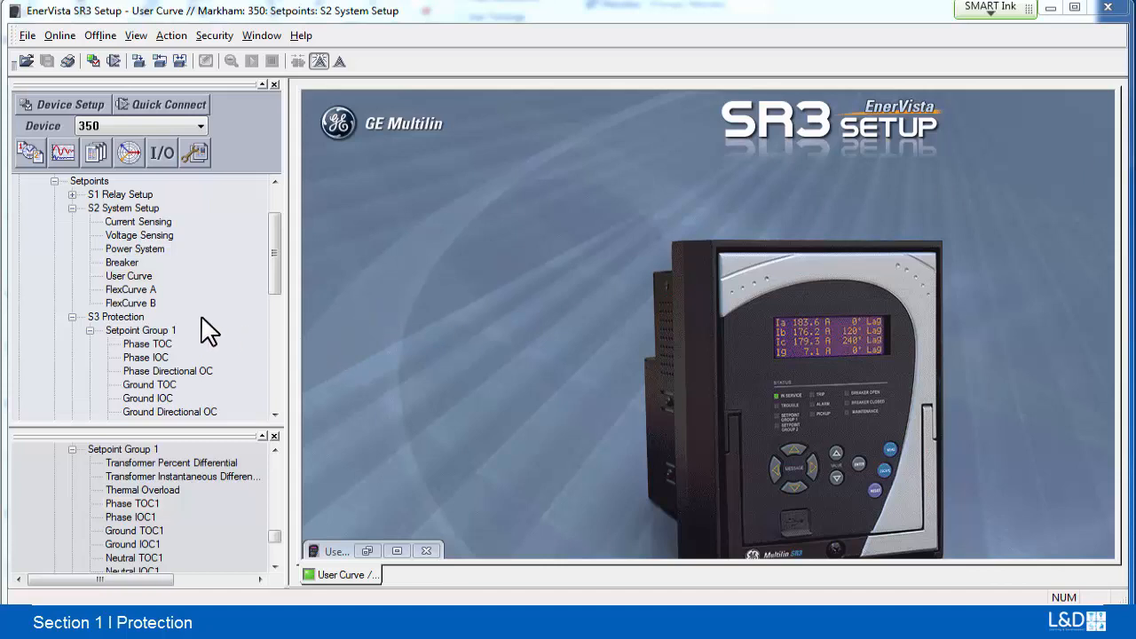
Step: In the 350's User Curve setup, set parameter A to 5.95 s, B to 0.18 s, P to 2 and Q to 1
double_click(124, 274)
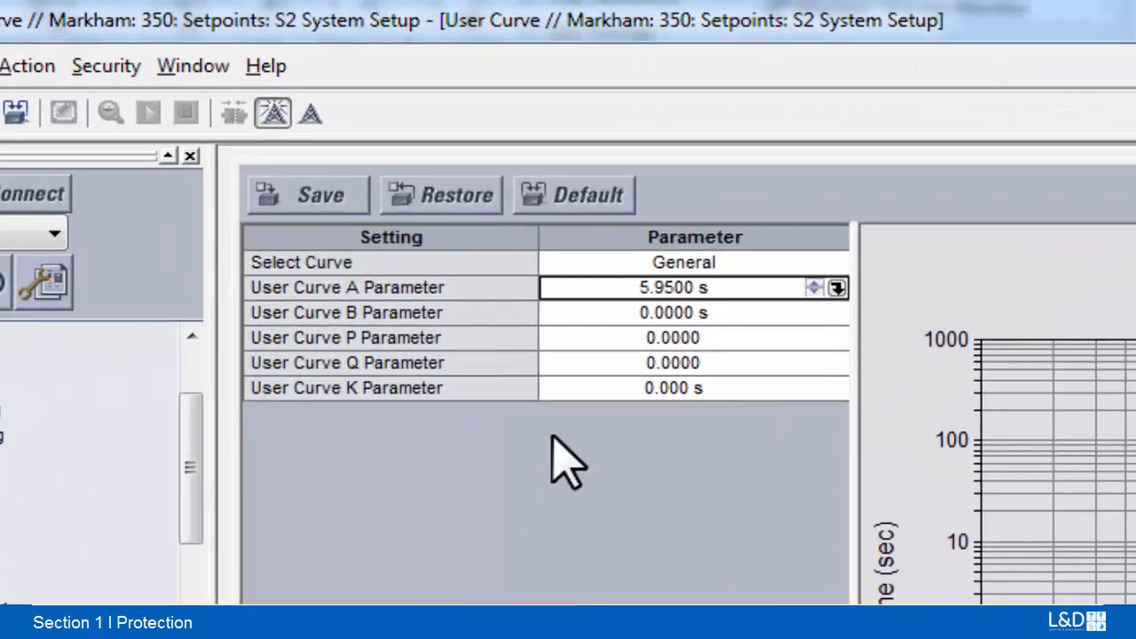
click(739, 288)
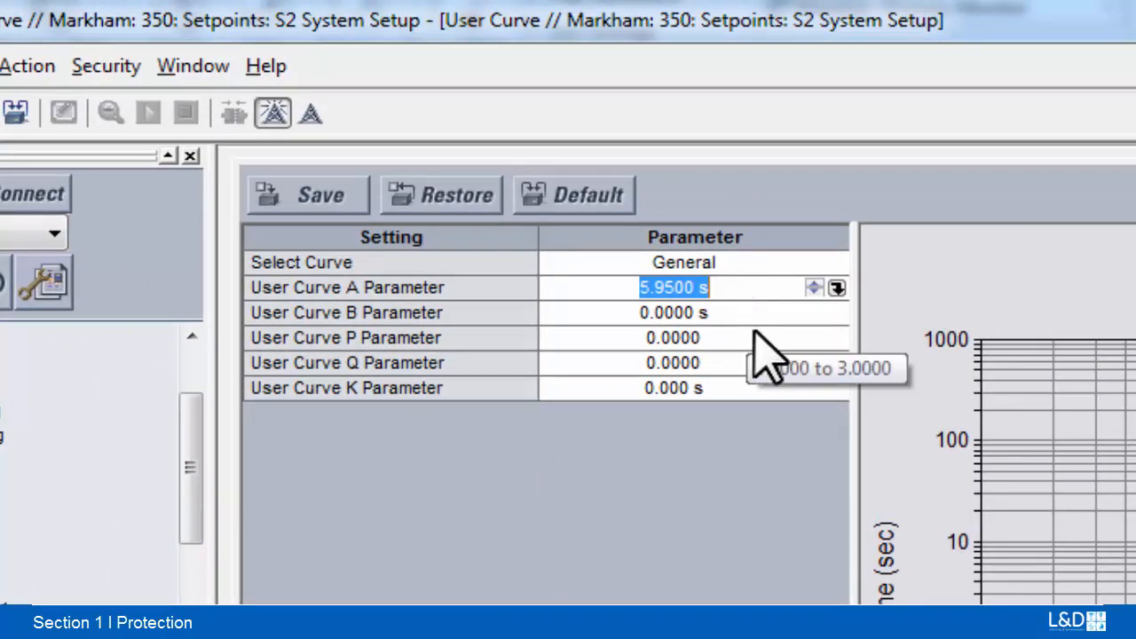
click(739, 313)
text(0)
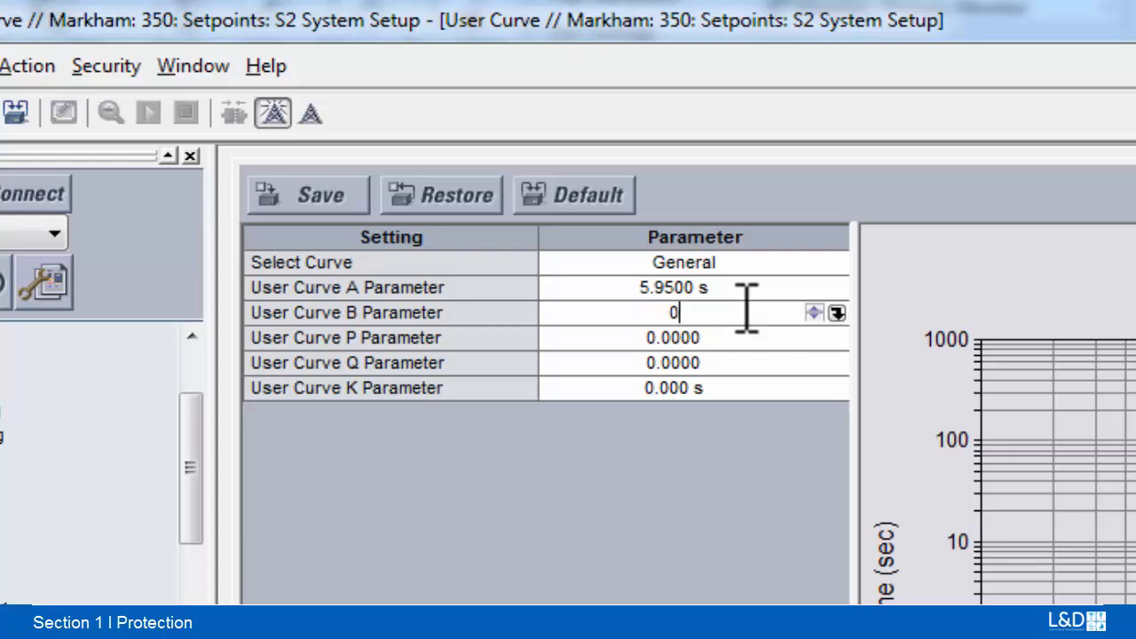
text(.18)
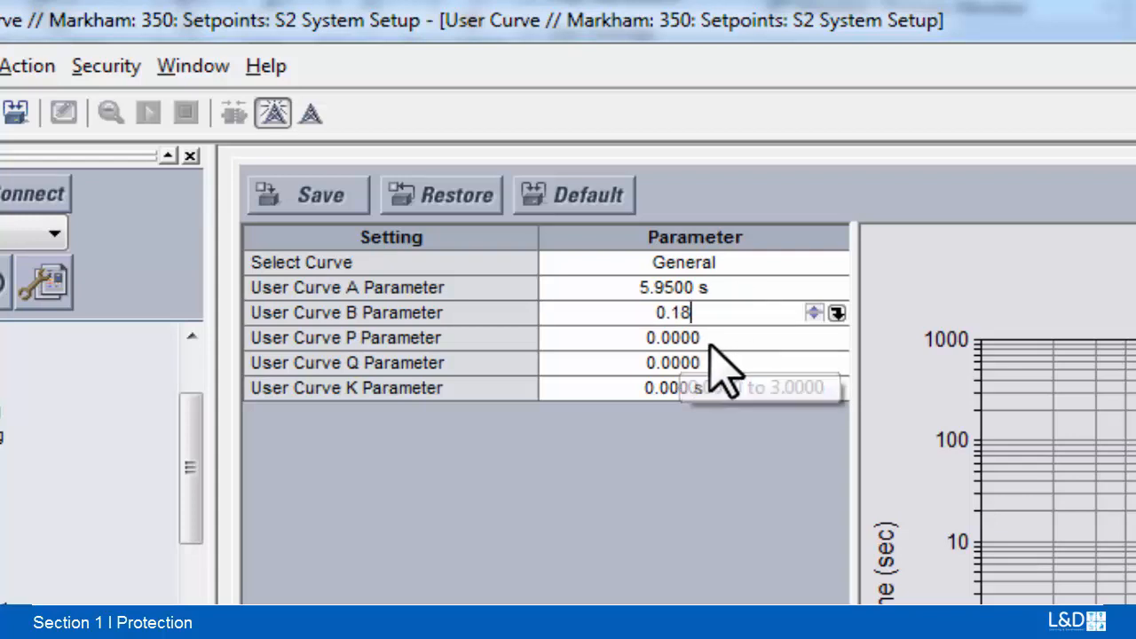
click(722, 337)
text(2)
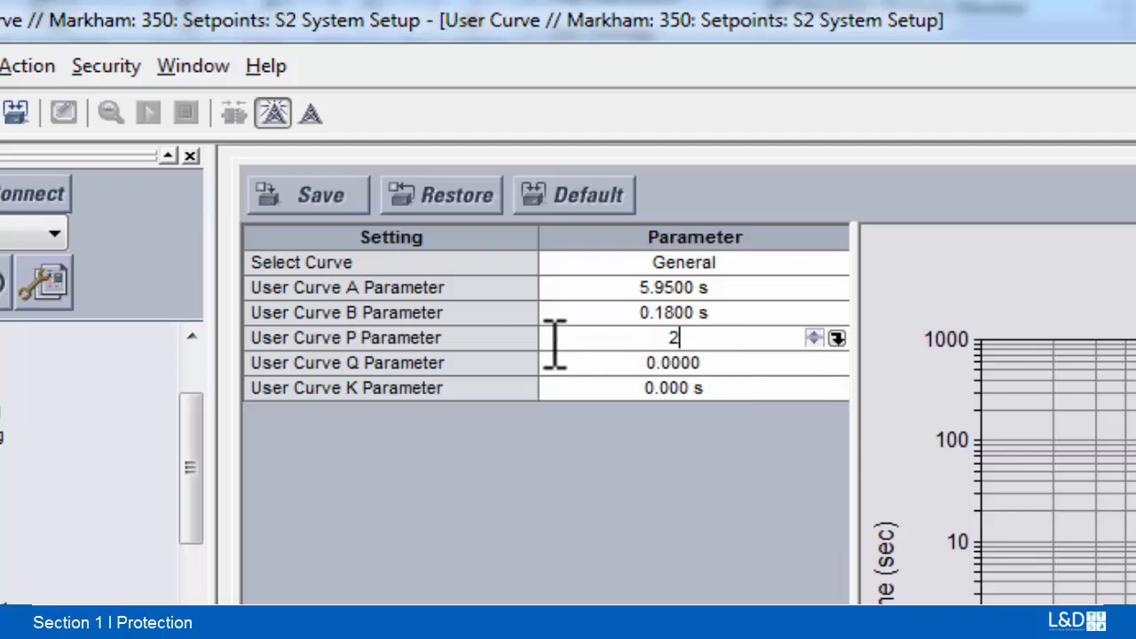
click(734, 361)
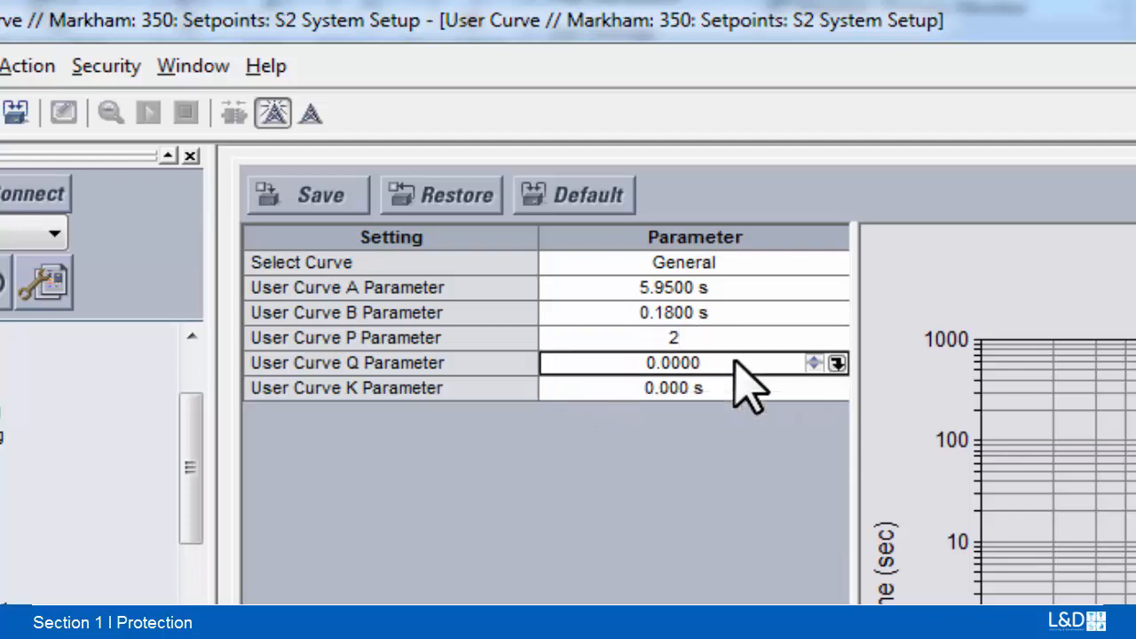
text(1)
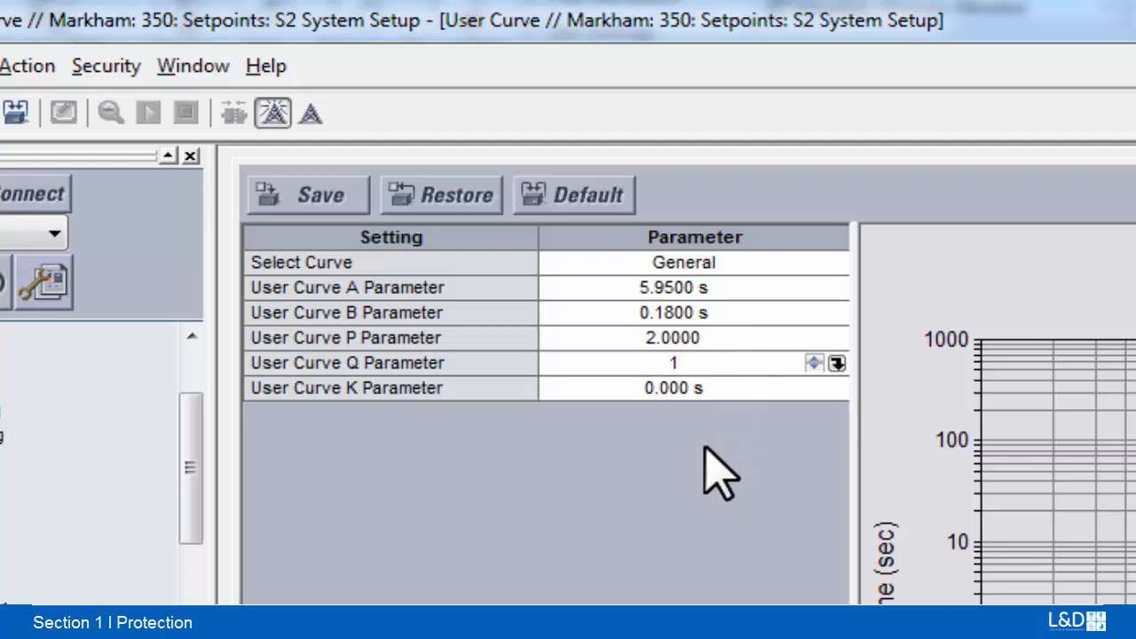
click(733, 390)
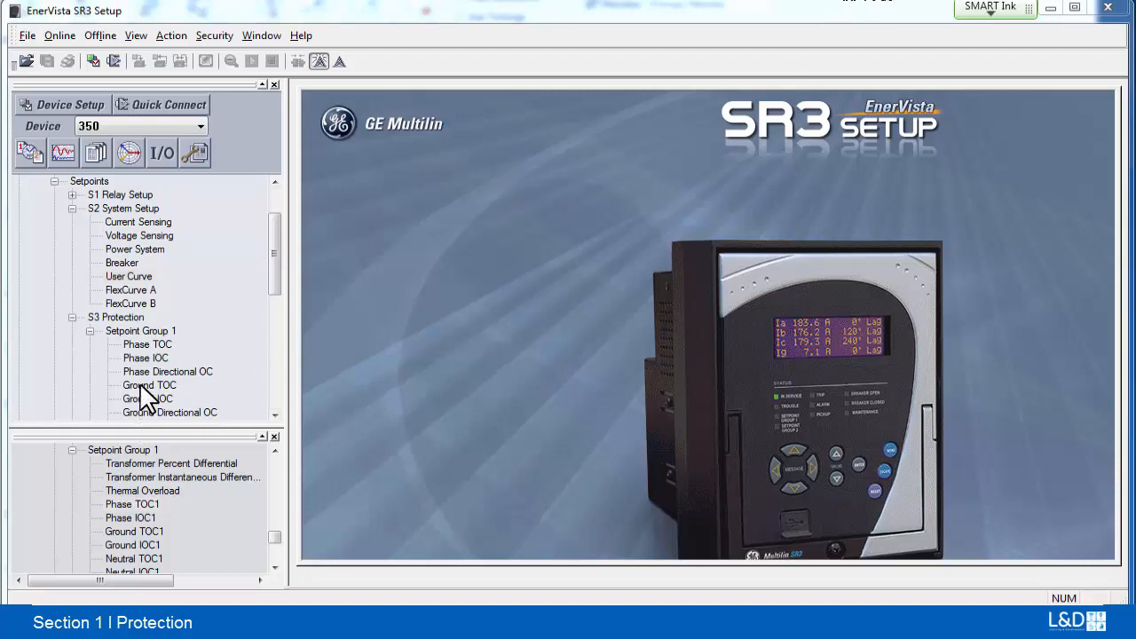
Step: Open the 350's FlexCurve A setup and maximize its window to view the trip time table and graph
double_click(139, 291)
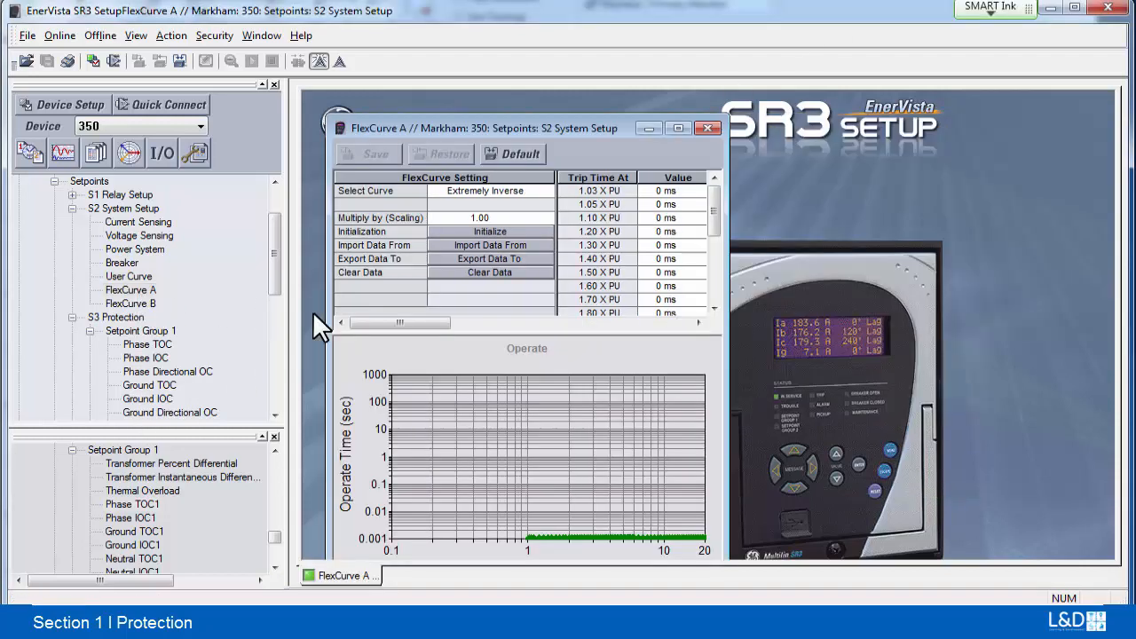
click(678, 129)
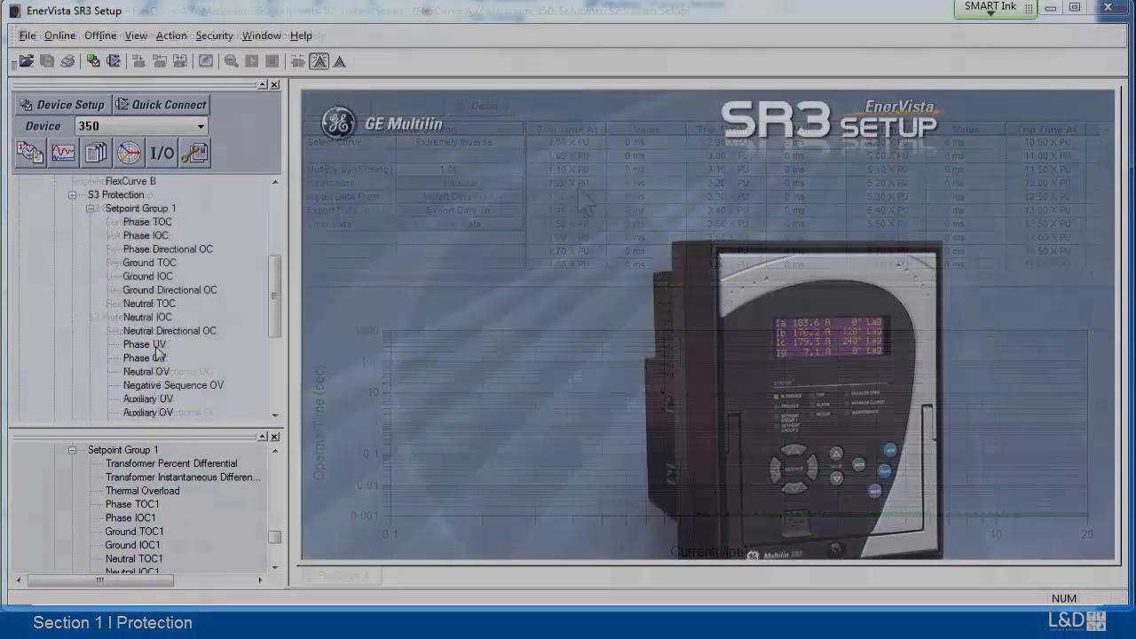
Step: Open the 350's Group 1 Phase UV settings and set the Phase UV 1 Function to Trip
click(155, 346)
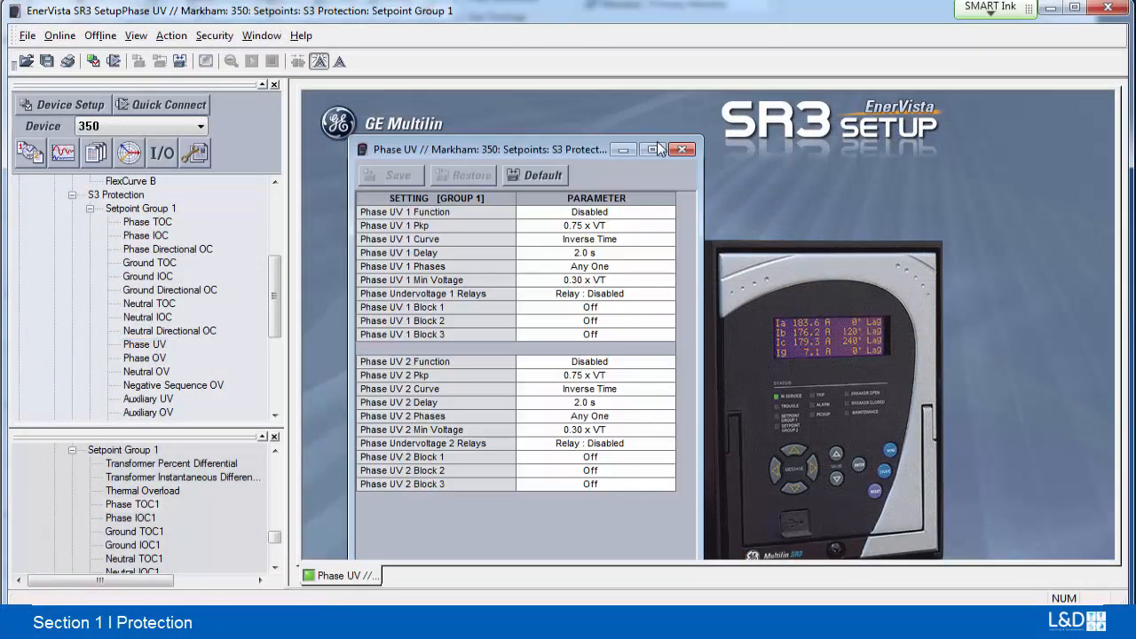
drag(558, 150, 527, 115)
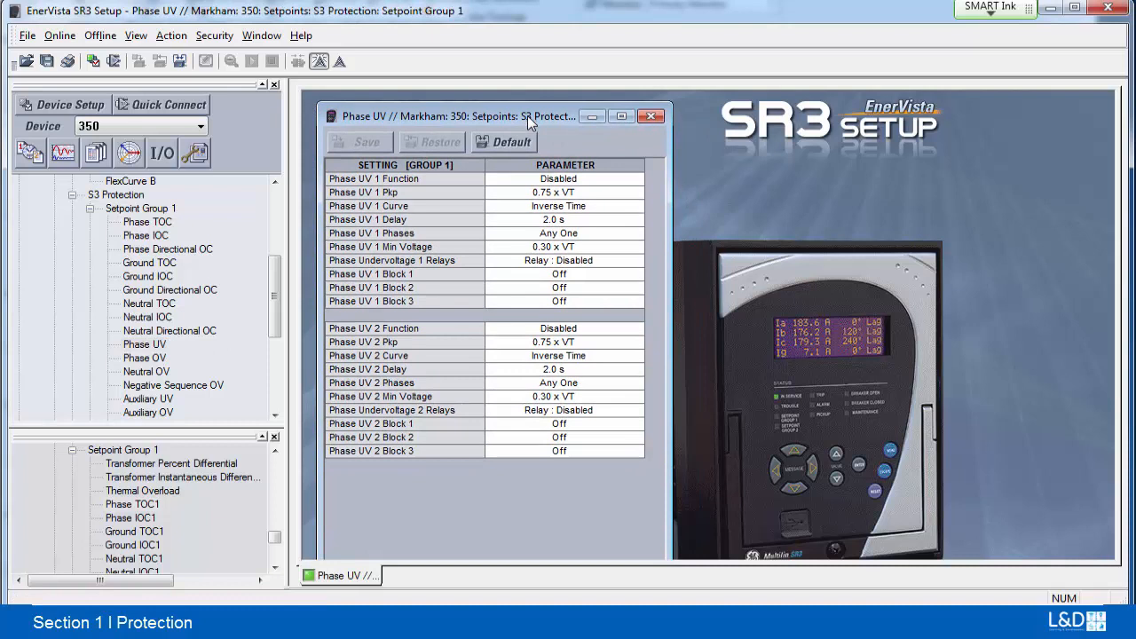
click(635, 180)
click(634, 179)
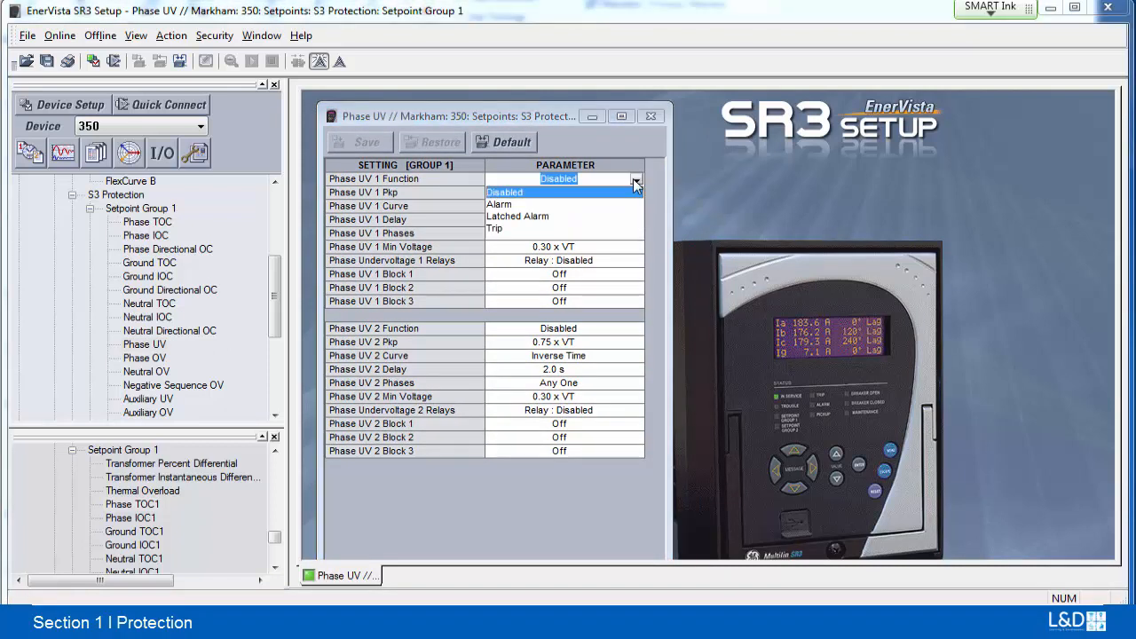
click(536, 229)
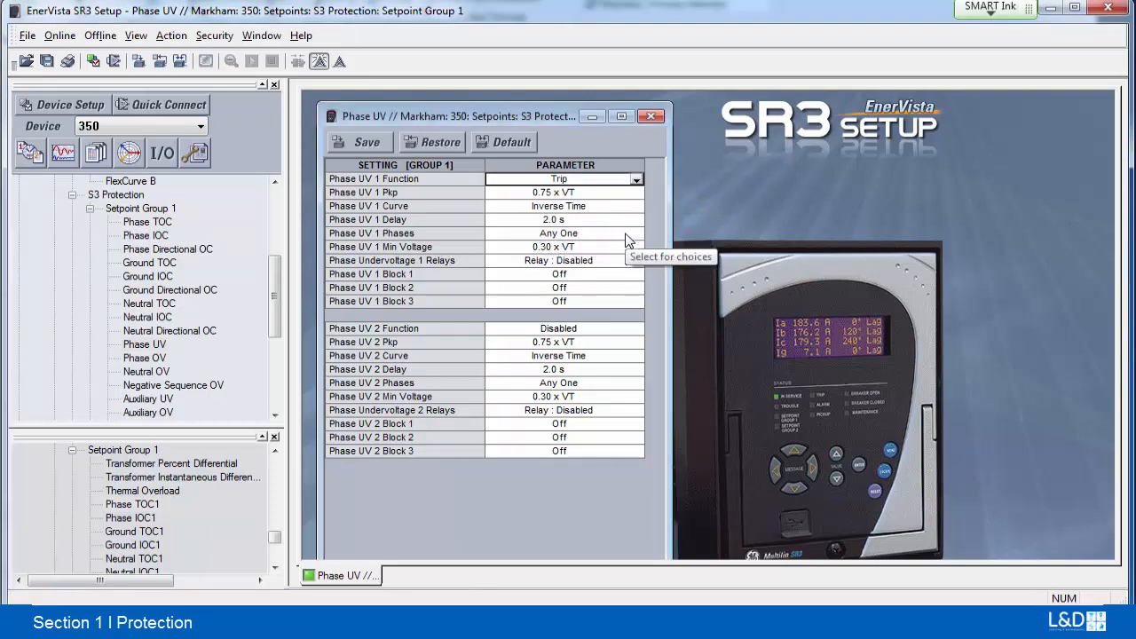
Step: Set the Phase UV 1 pickup to 0.90 x VT and choose Inverse Time as its curve
click(597, 192)
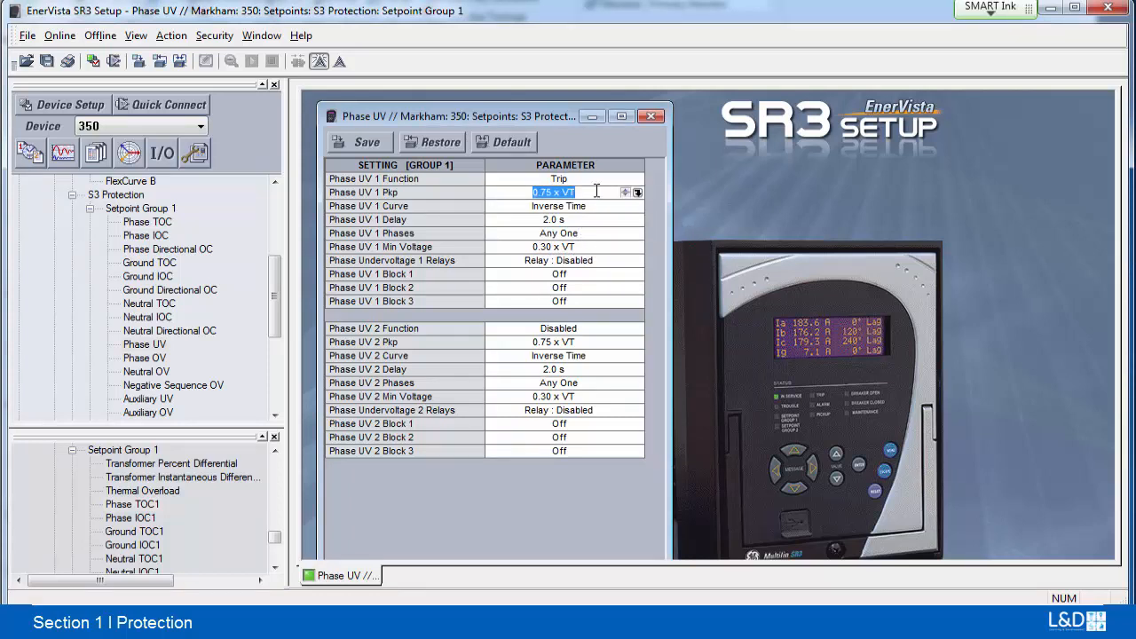
text(9)
click(595, 206)
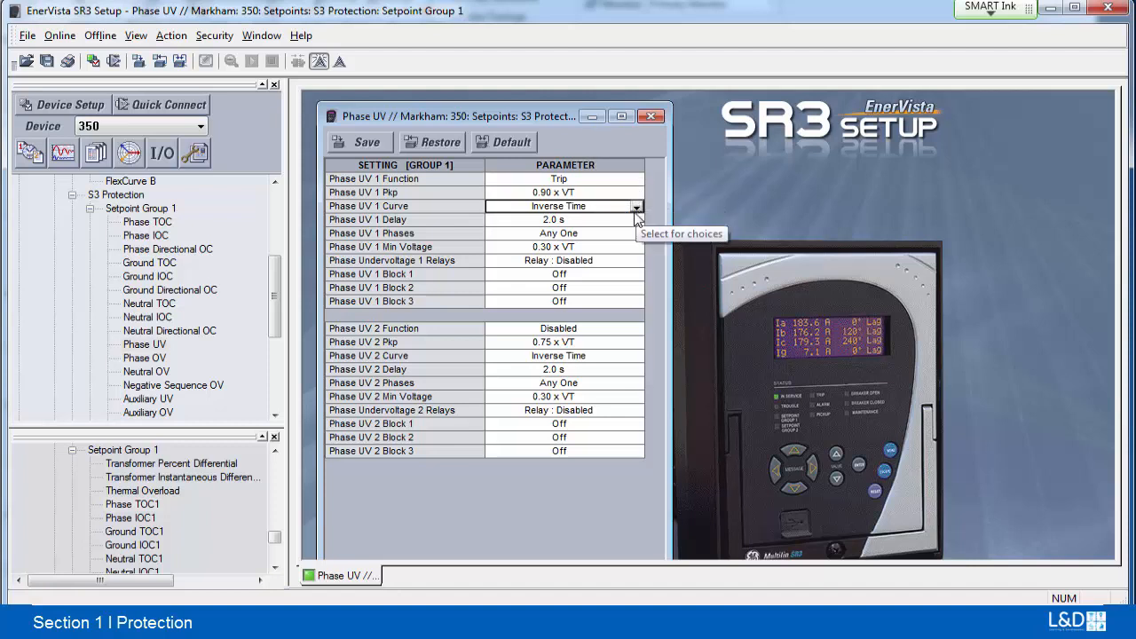
click(635, 210)
click(635, 209)
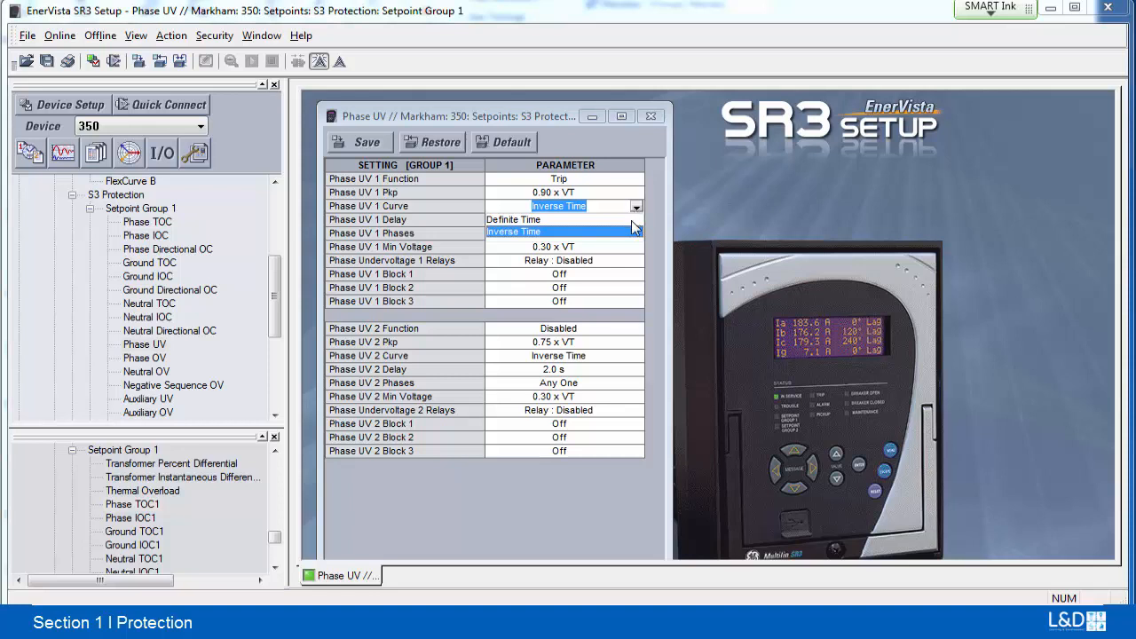
click(569, 233)
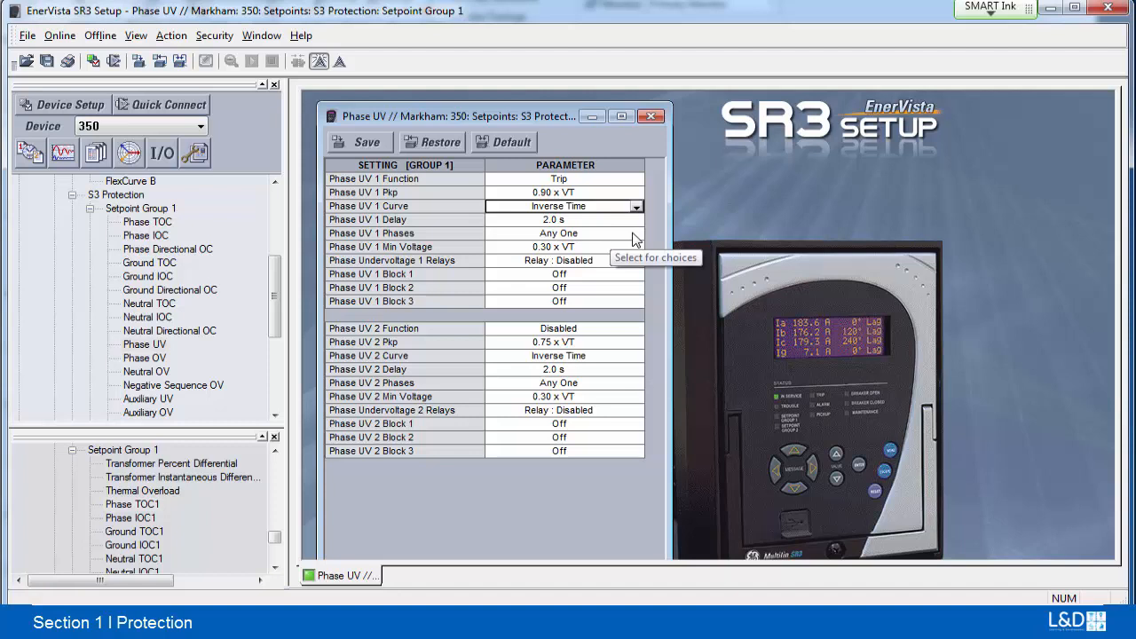
Step: Set Phase UV 1 Phases to Any Two and its minimum voltage to 0.10 x VT
click(635, 234)
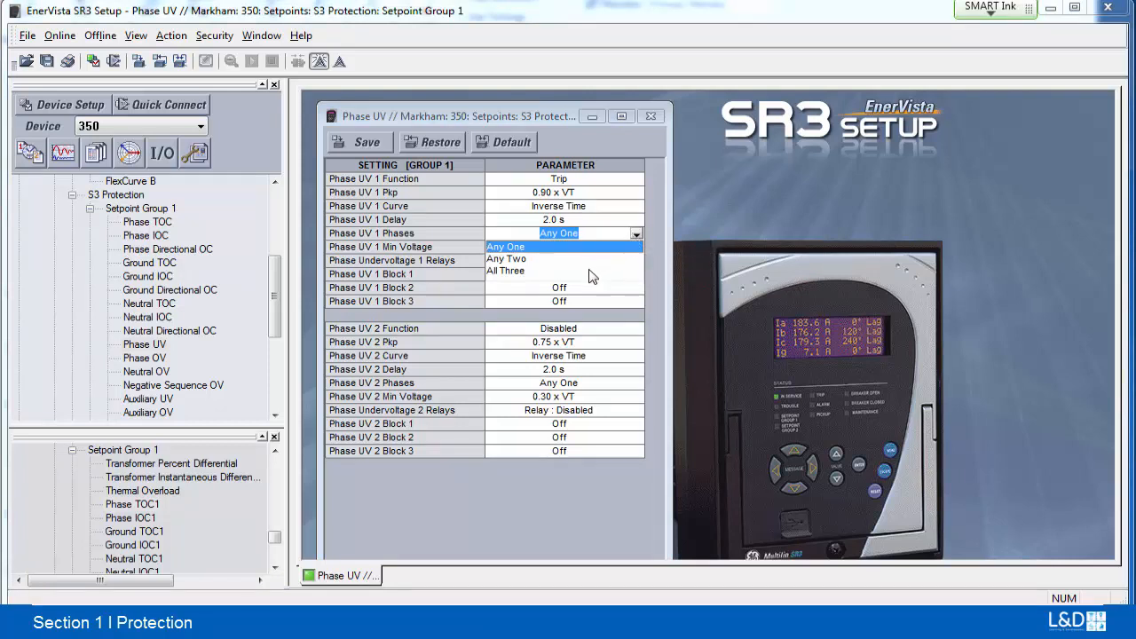
click(542, 262)
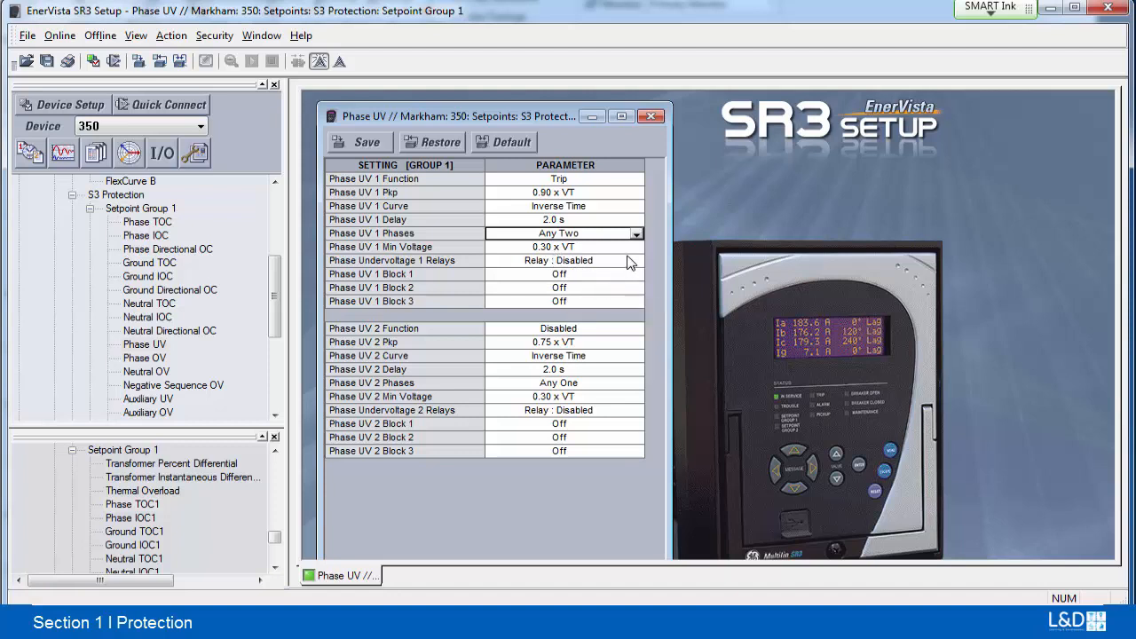
click(592, 249)
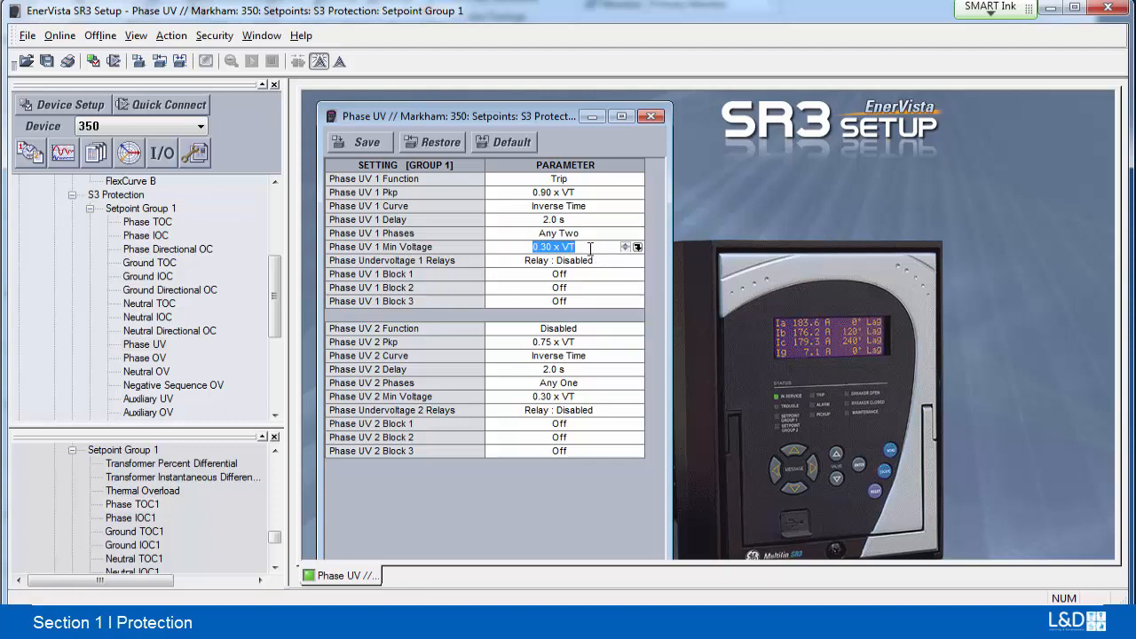
text(0.1)
key(Return)
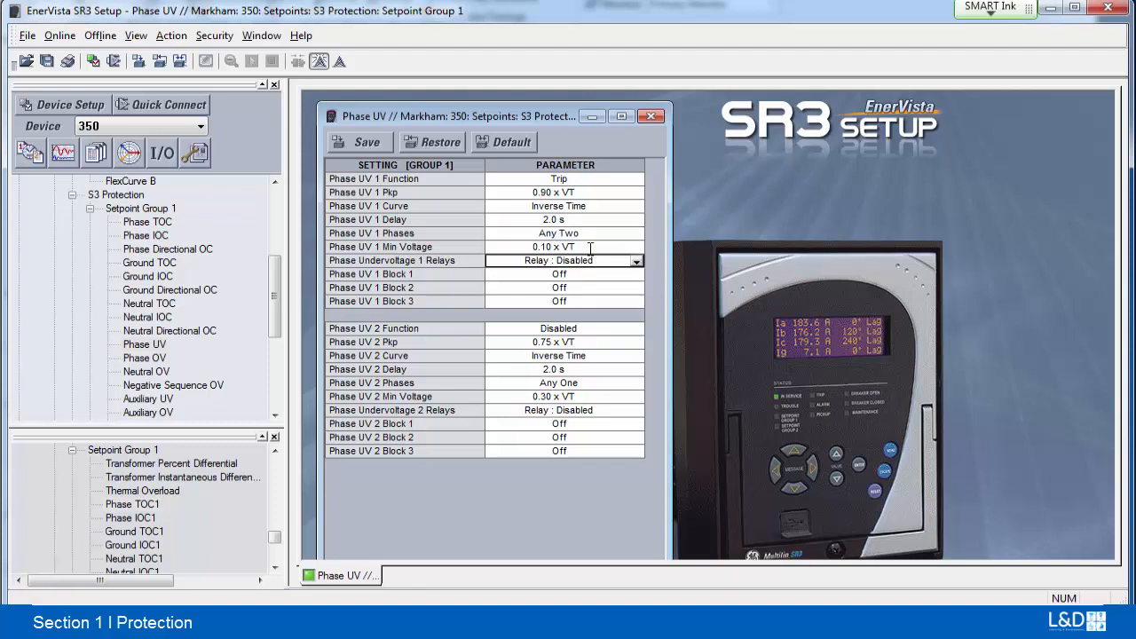
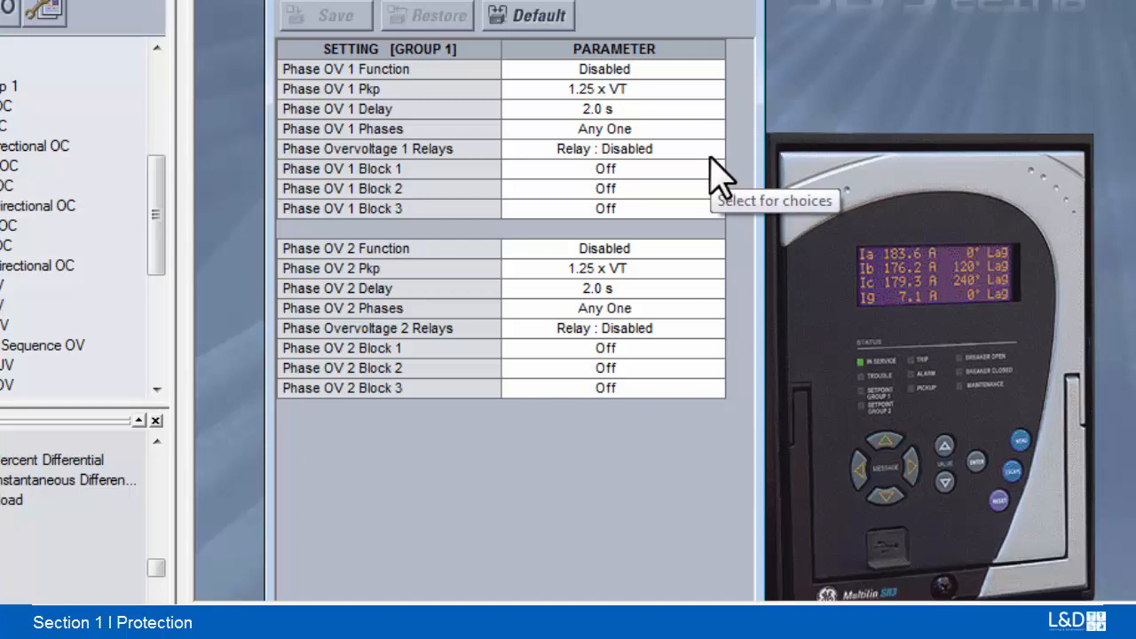
Step: In the Group 1 Phase OV settings, set the Phase OV 1 Function to Trip and its pickup to 1.10 x VT
click(713, 71)
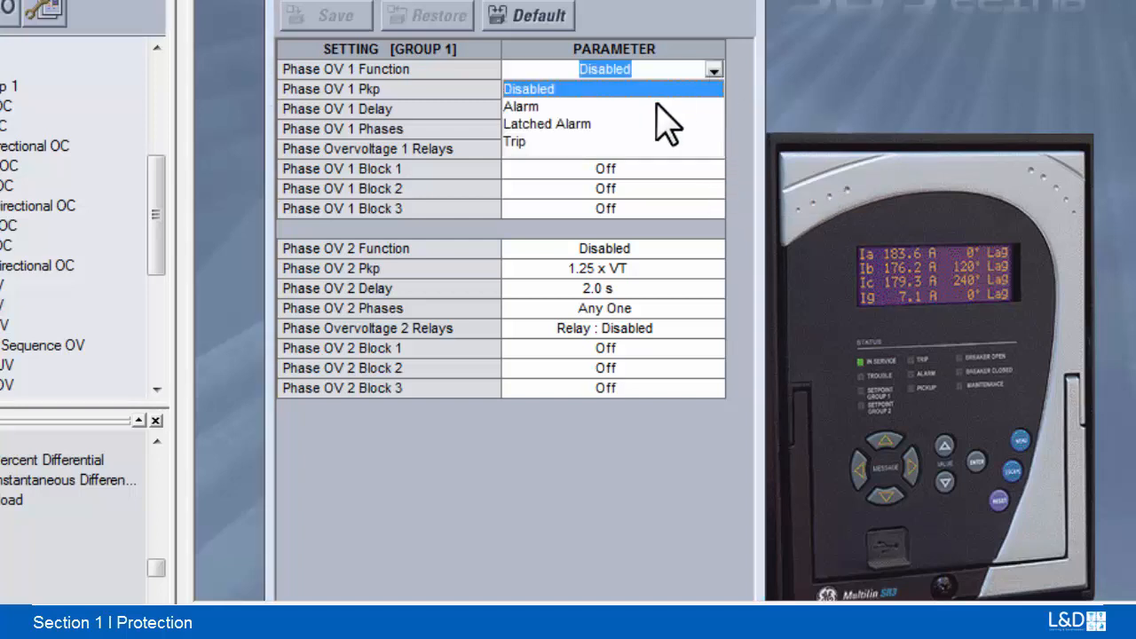
click(537, 139)
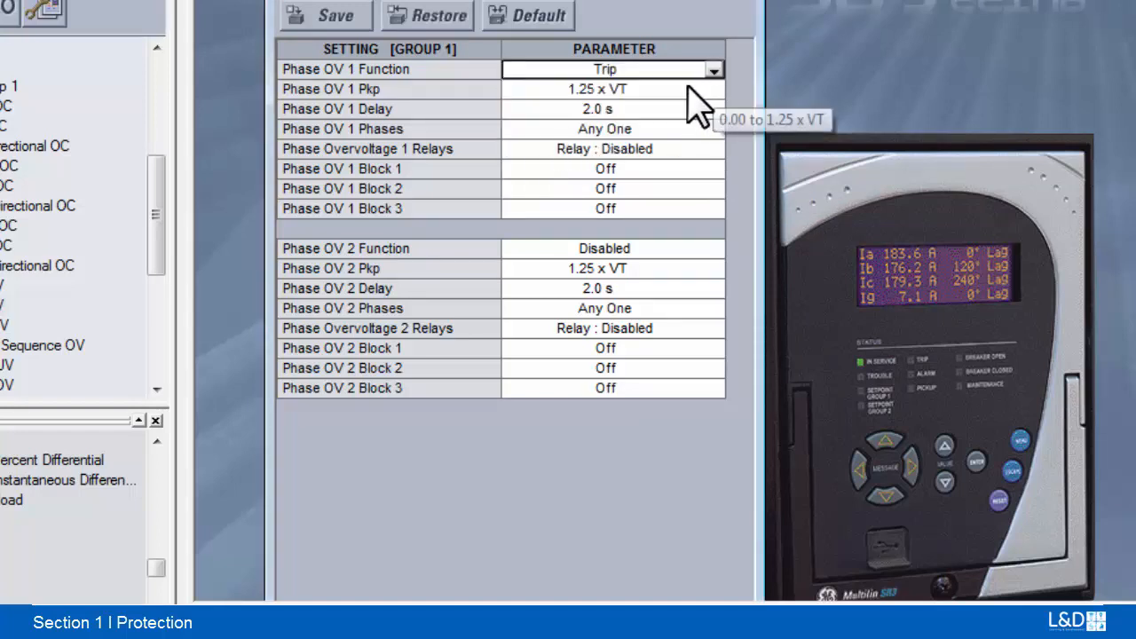
click(698, 93)
text(1)
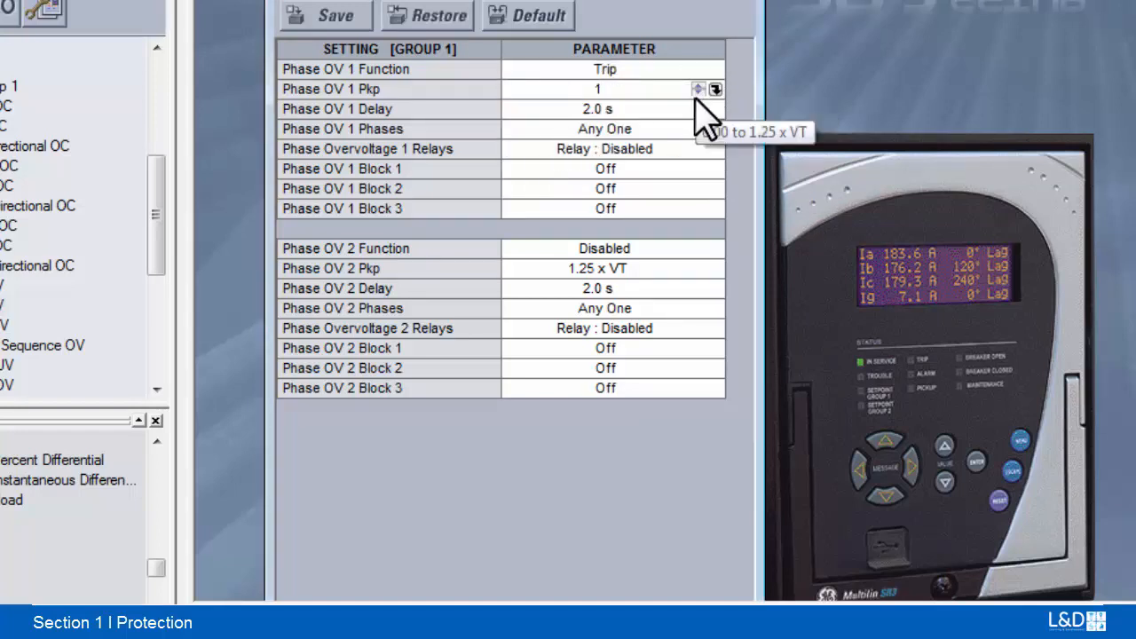
text(.1)
key(Return)
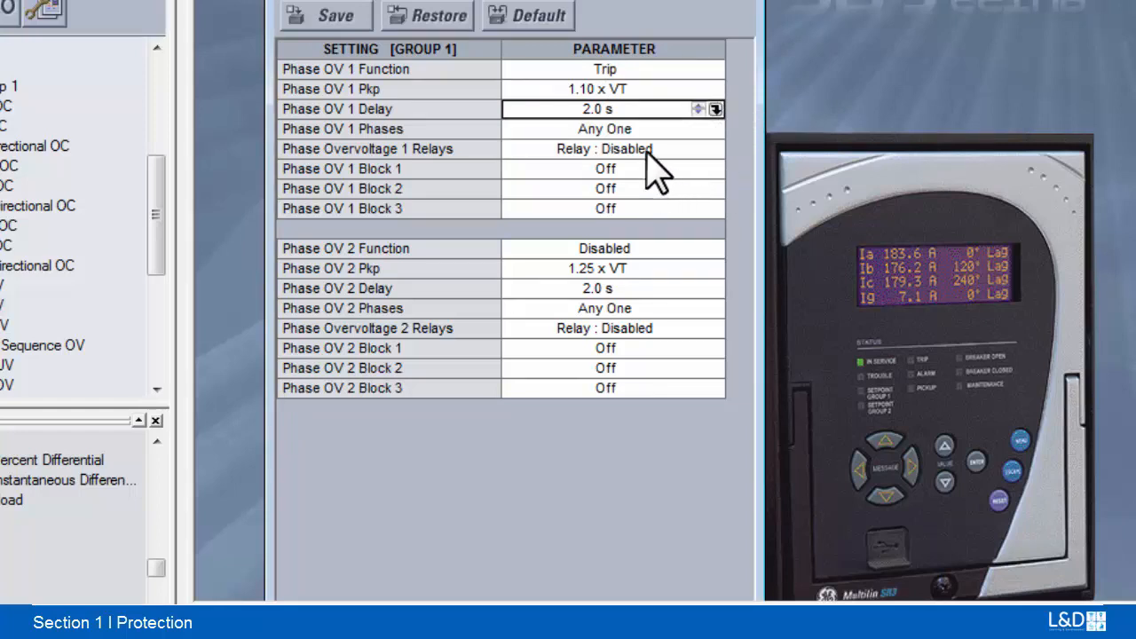
Step: Review the Phase OV 1 Phases options, keep Any One, and save the Phase OV settings
mouse_move(655, 123)
click(713, 129)
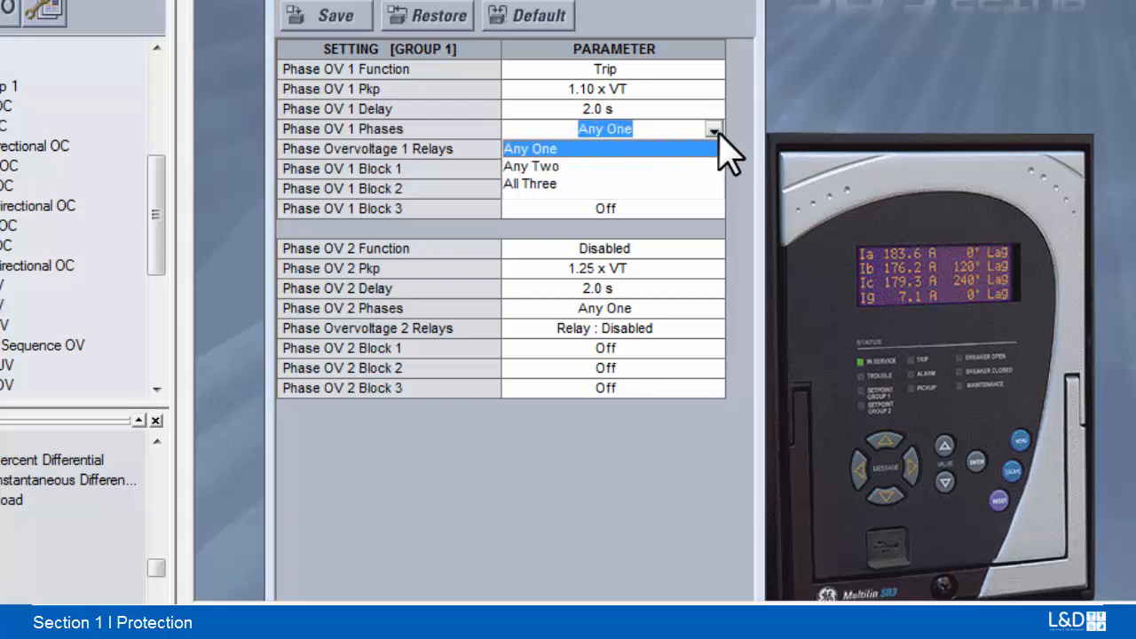
click(714, 129)
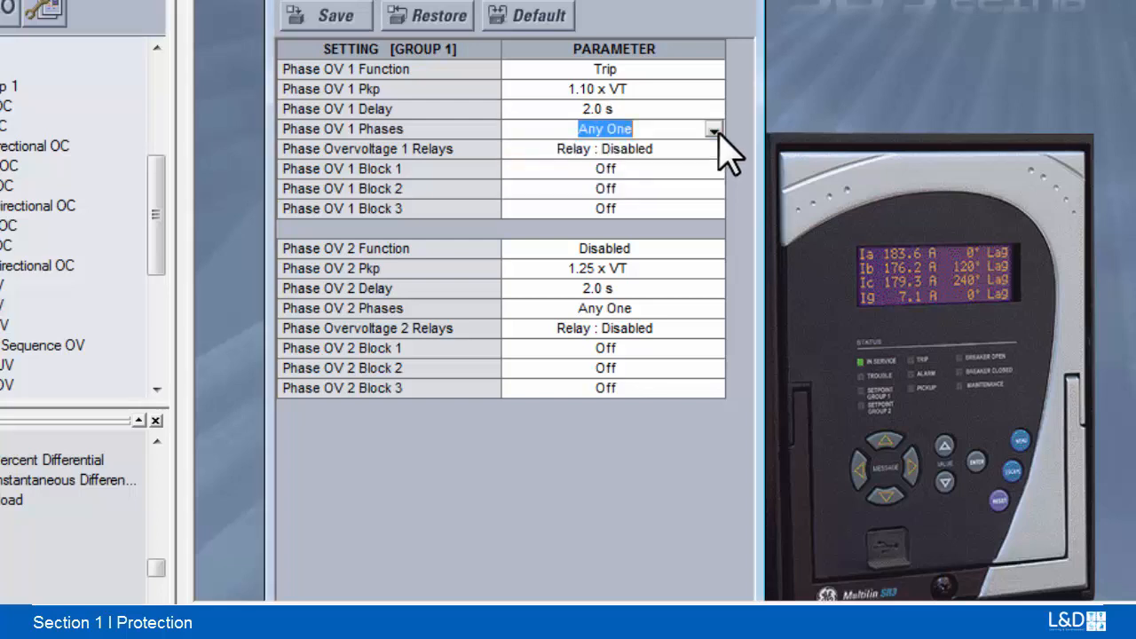
click(337, 20)
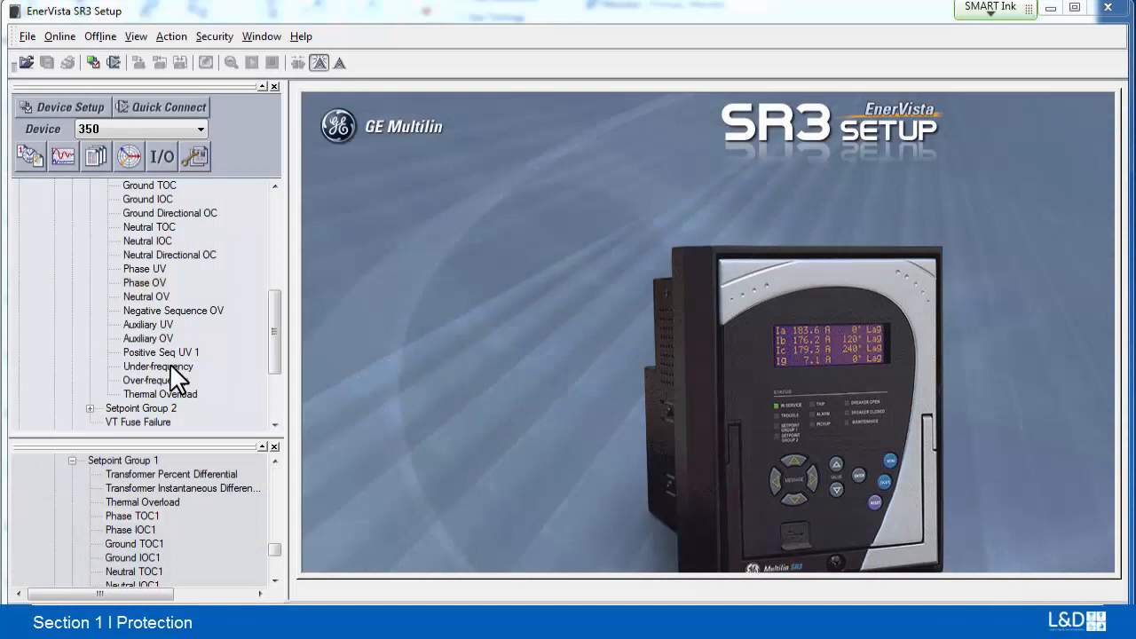
Step: Open the 350's Group 1 Under-frequency settings and set the Underfrequency 1 Function to Trip
double_click(169, 364)
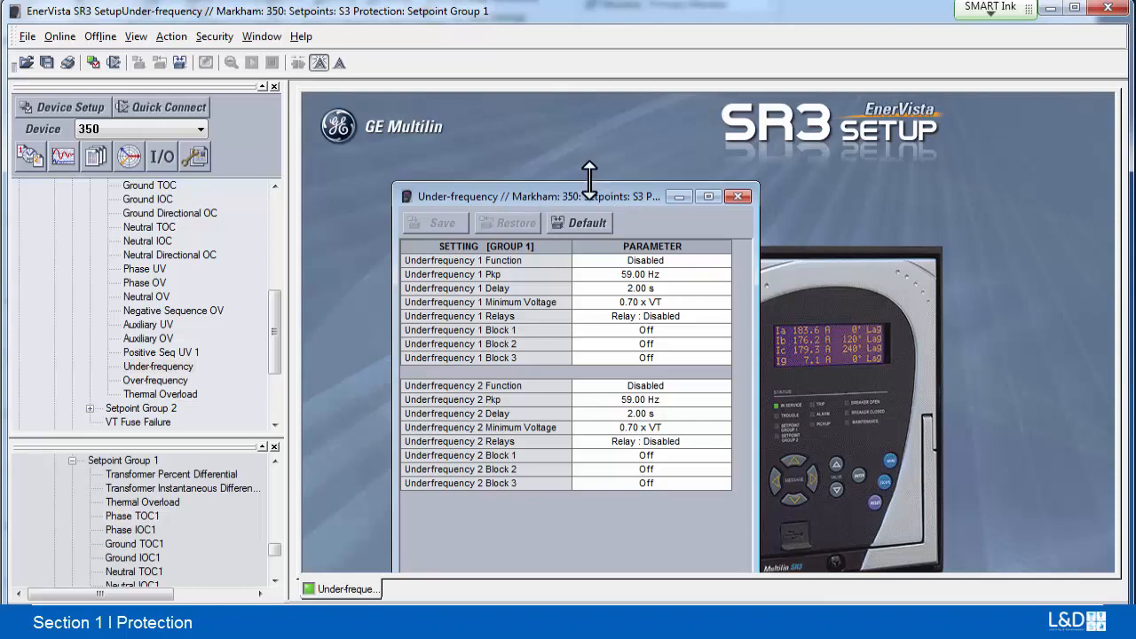
drag(591, 190, 567, 125)
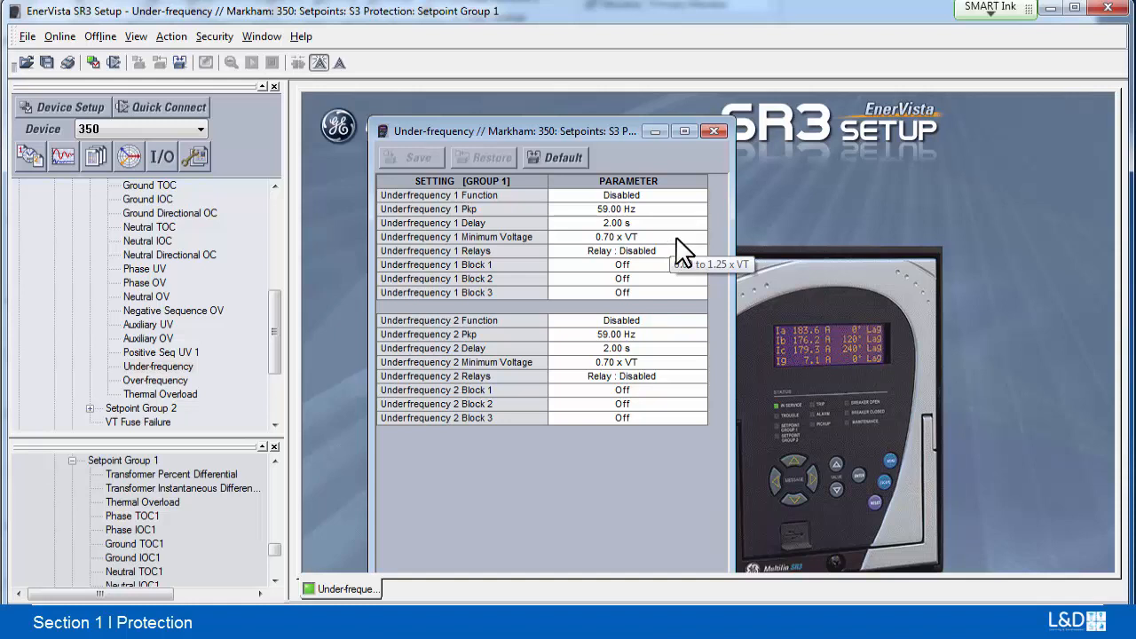
click(696, 196)
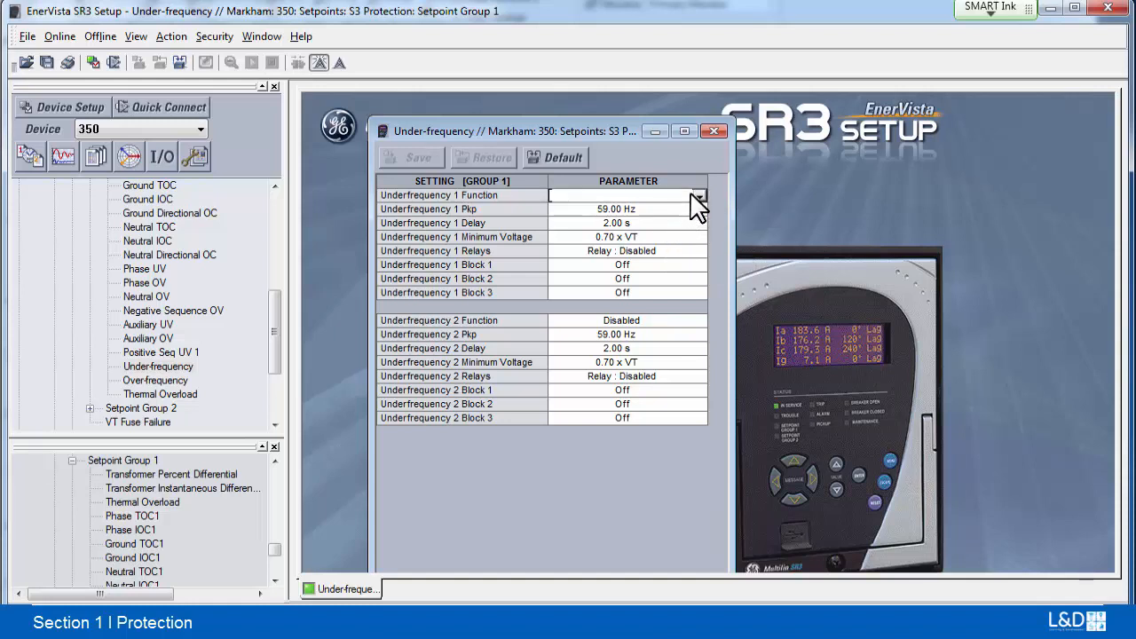
click(700, 195)
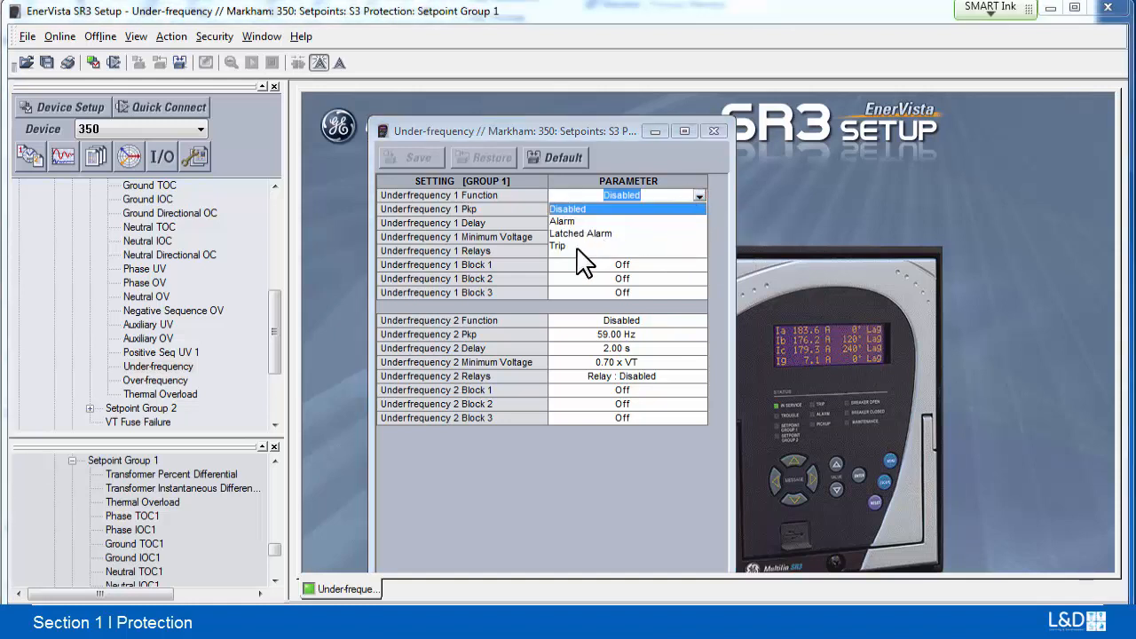
click(579, 251)
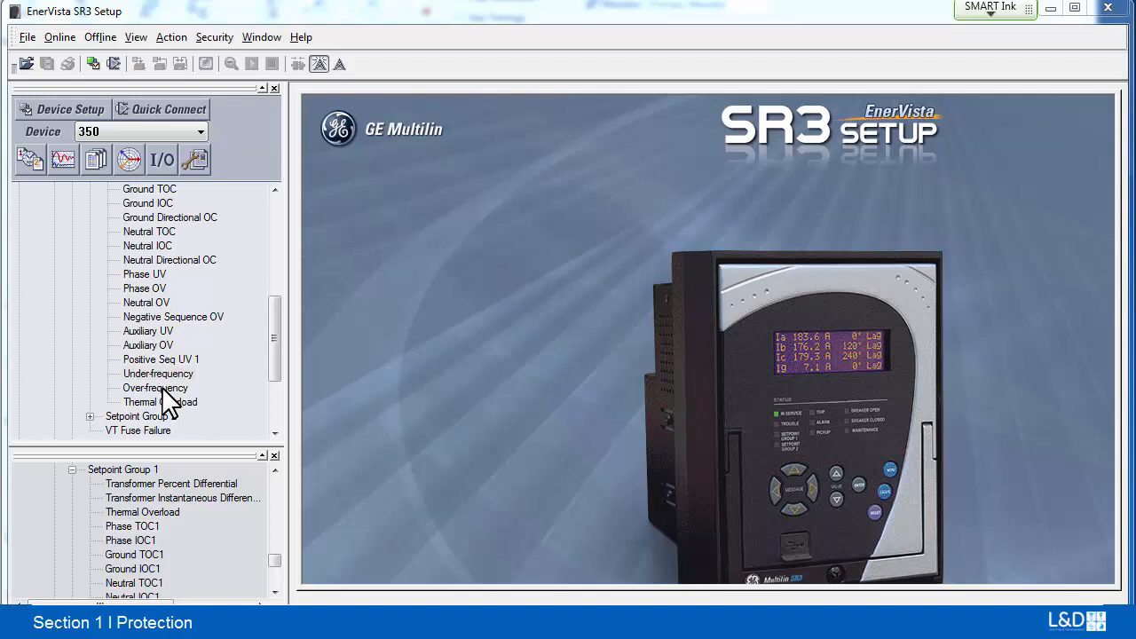
Step: Open the 350's Group 1 Over-frequency settings, set the Overfrequency 1 Function to Trip and save
double_click(162, 389)
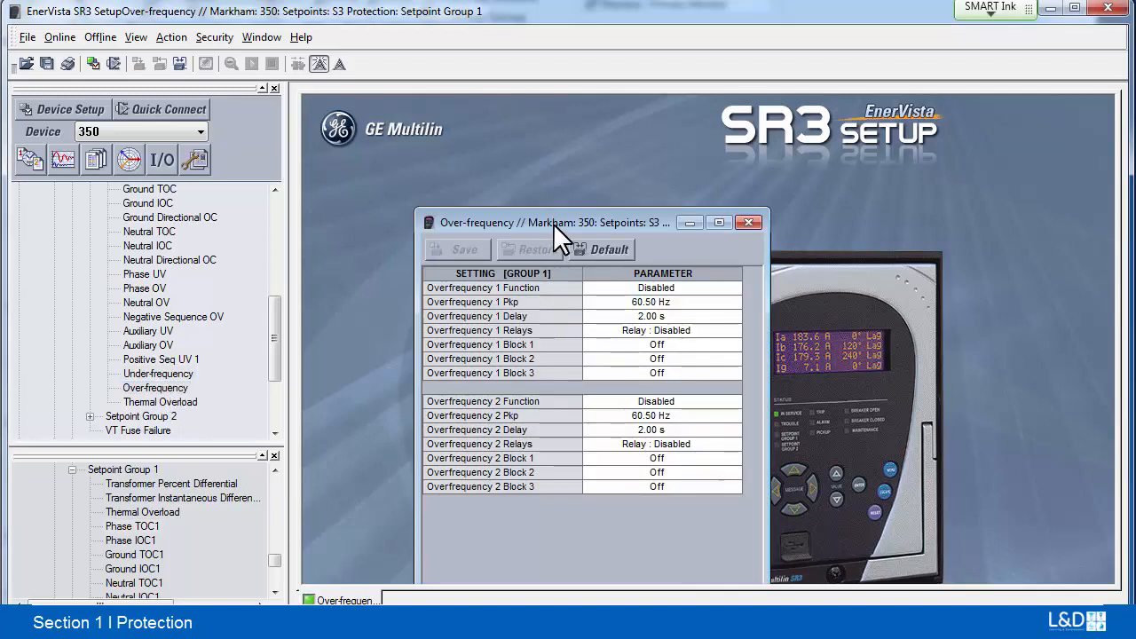
drag(553, 223, 526, 163)
click(707, 224)
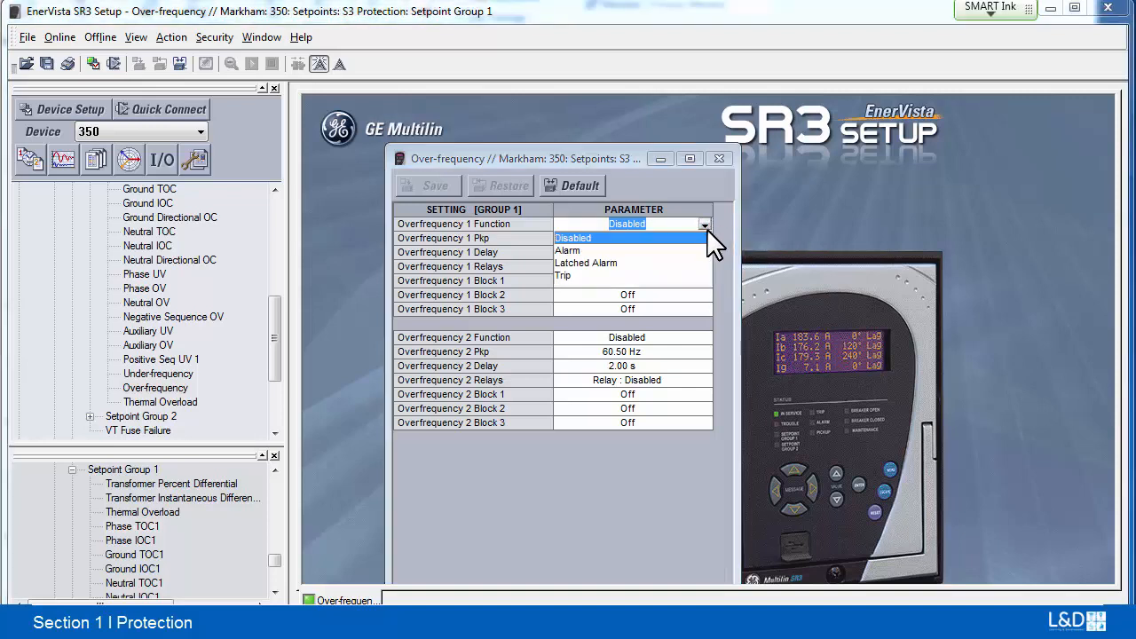
click(565, 275)
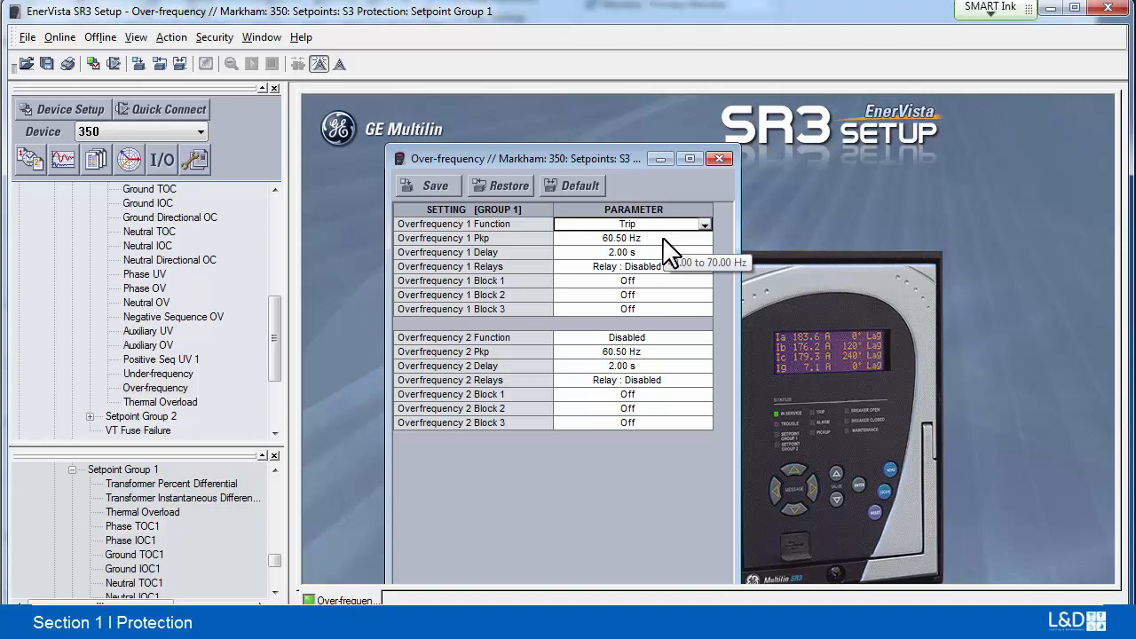
click(664, 240)
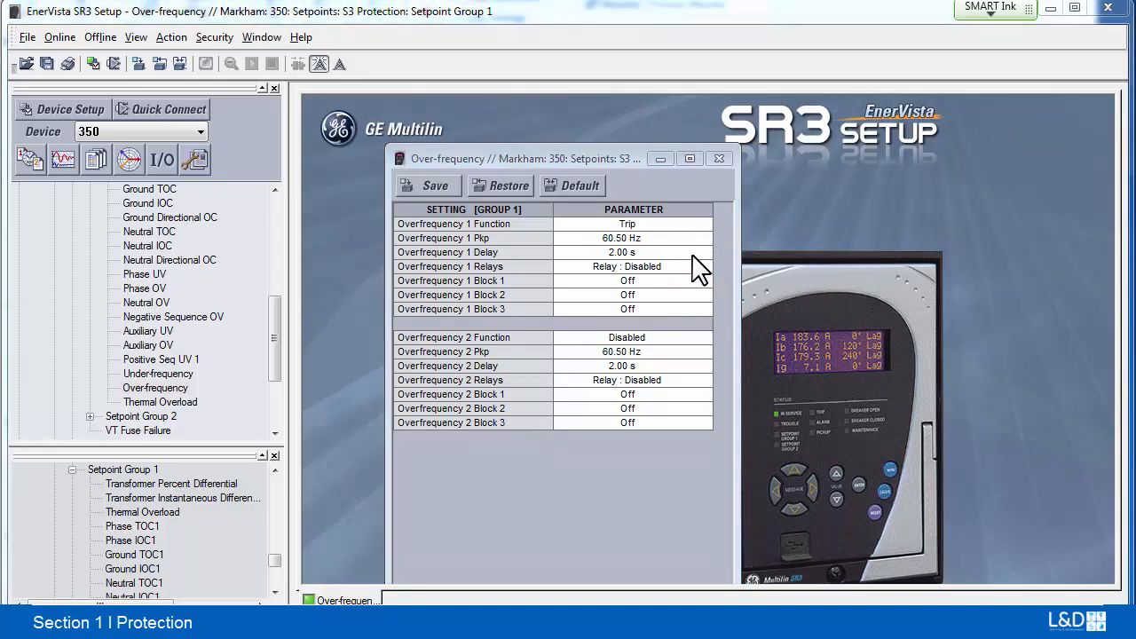
click(436, 184)
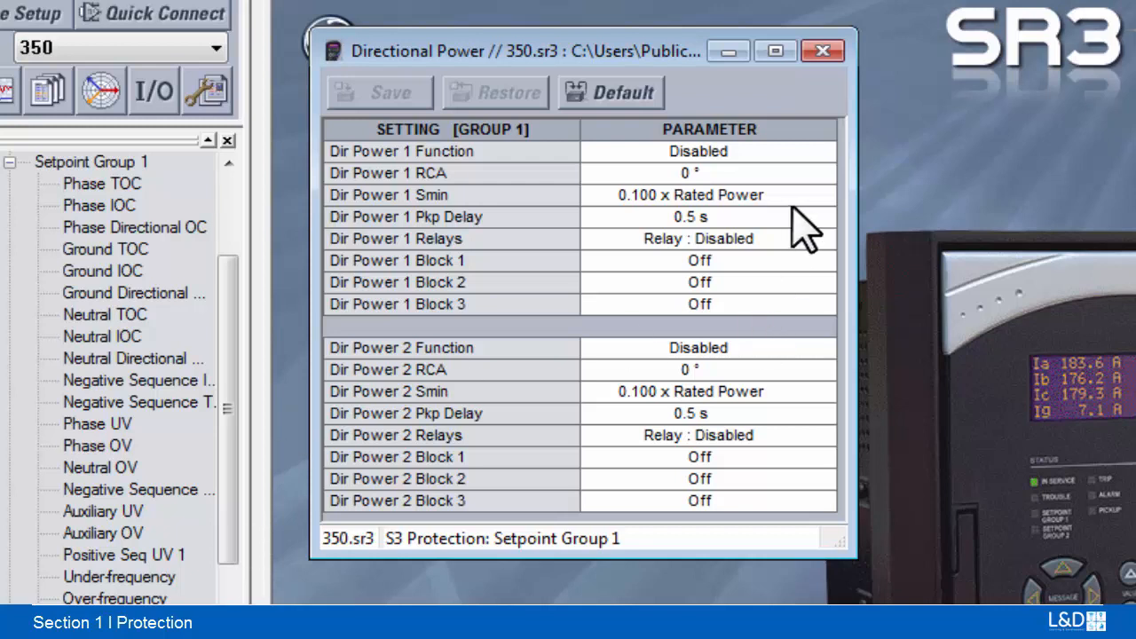
Step: Check the allowed ranges and increments of Dir Power 1 RCA and Dir Power 1 Smin in the Directional Power settings
click(822, 173)
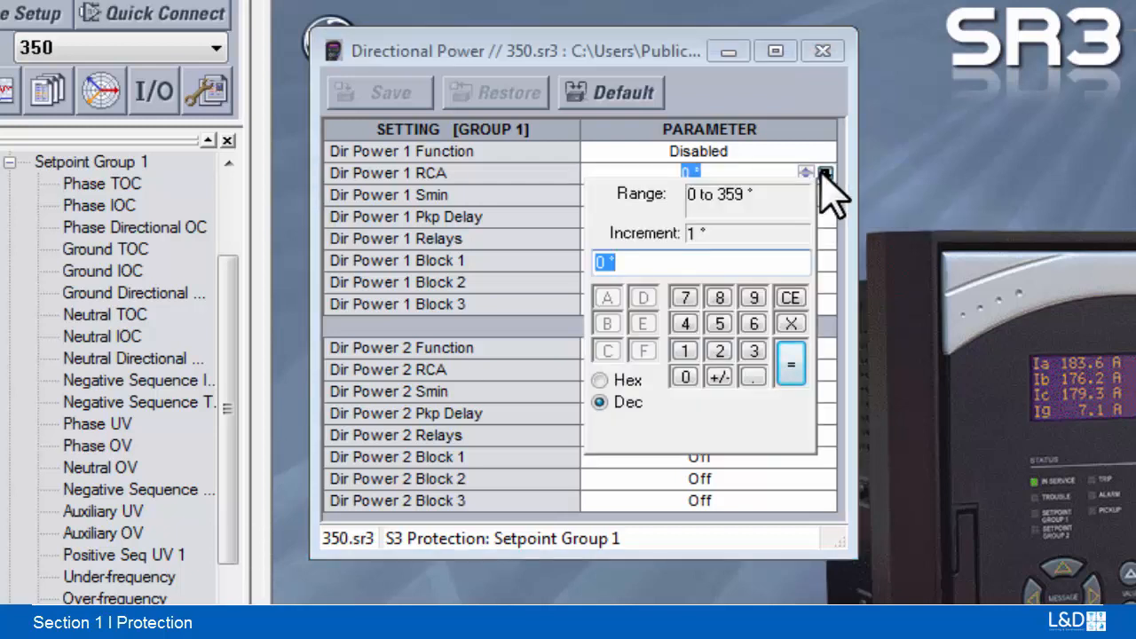
click(782, 357)
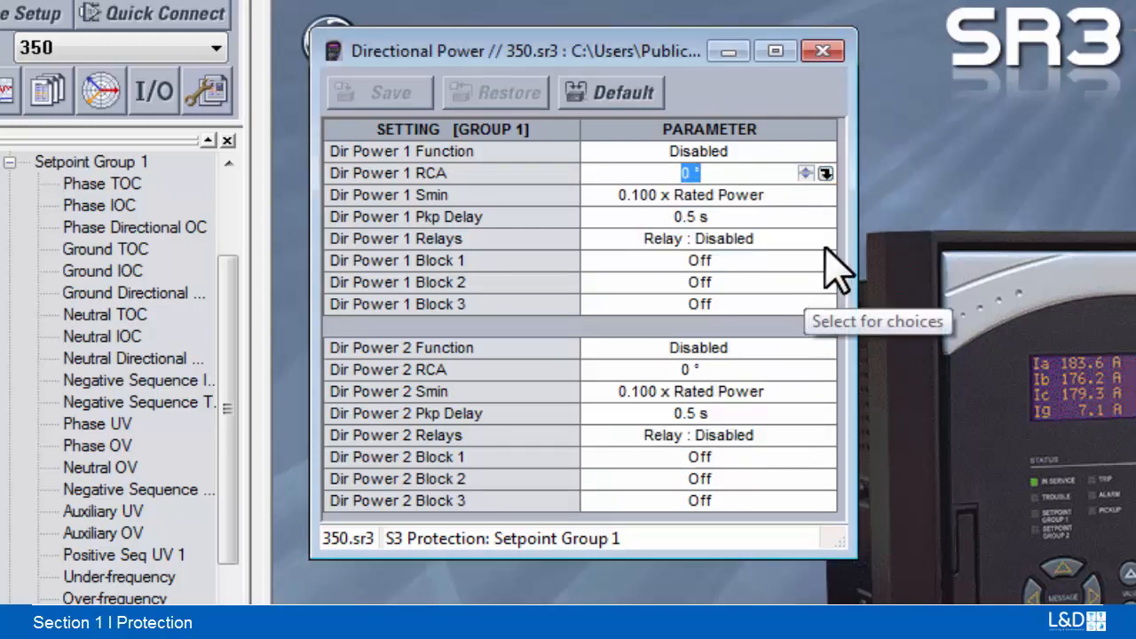
click(825, 194)
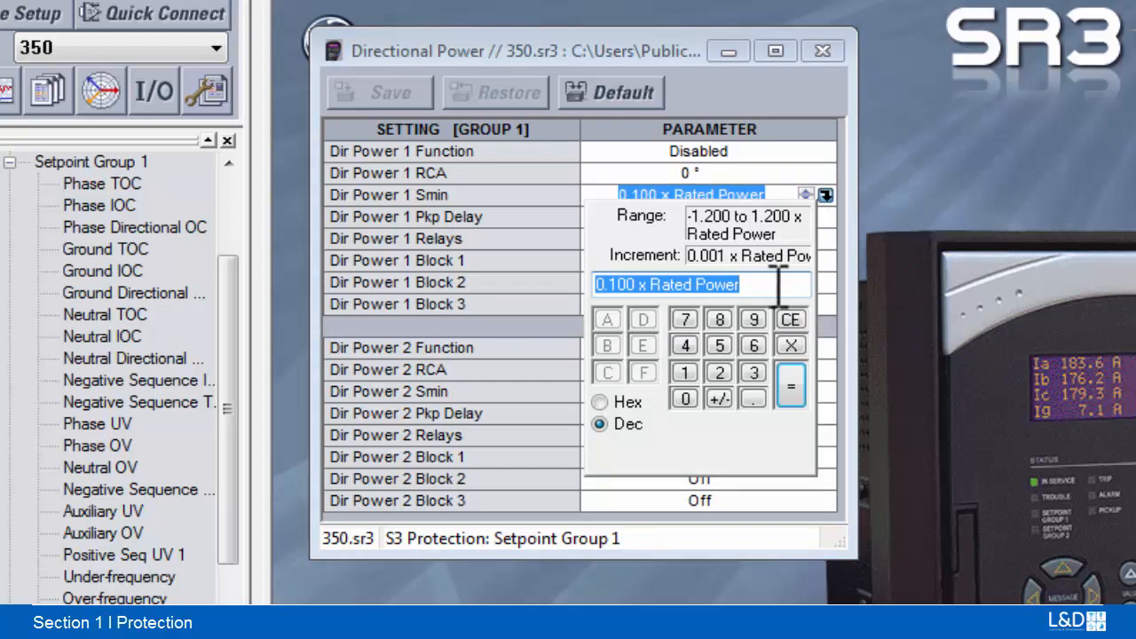
click(790, 385)
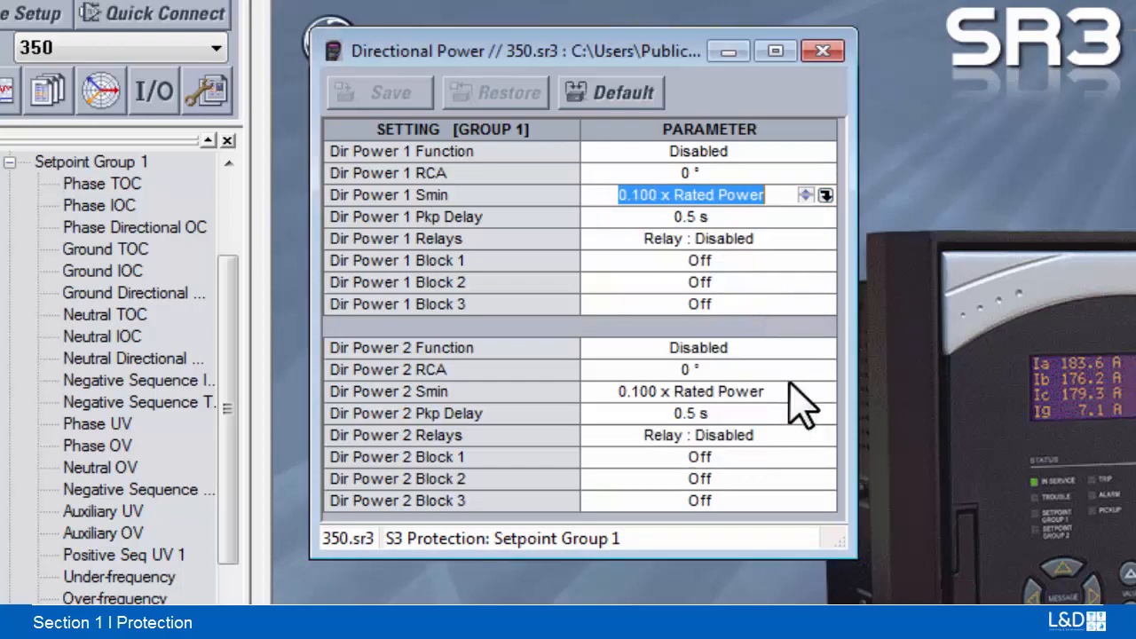
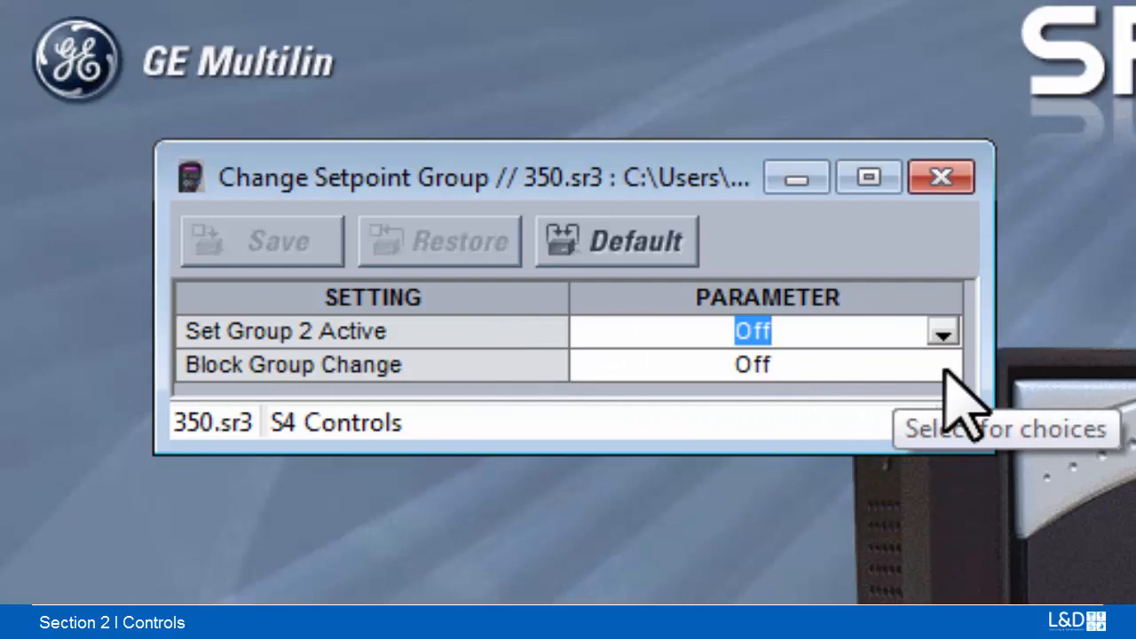
Step: Review the available choices for Block Group Change in the Change Setpoint Group settings
click(942, 366)
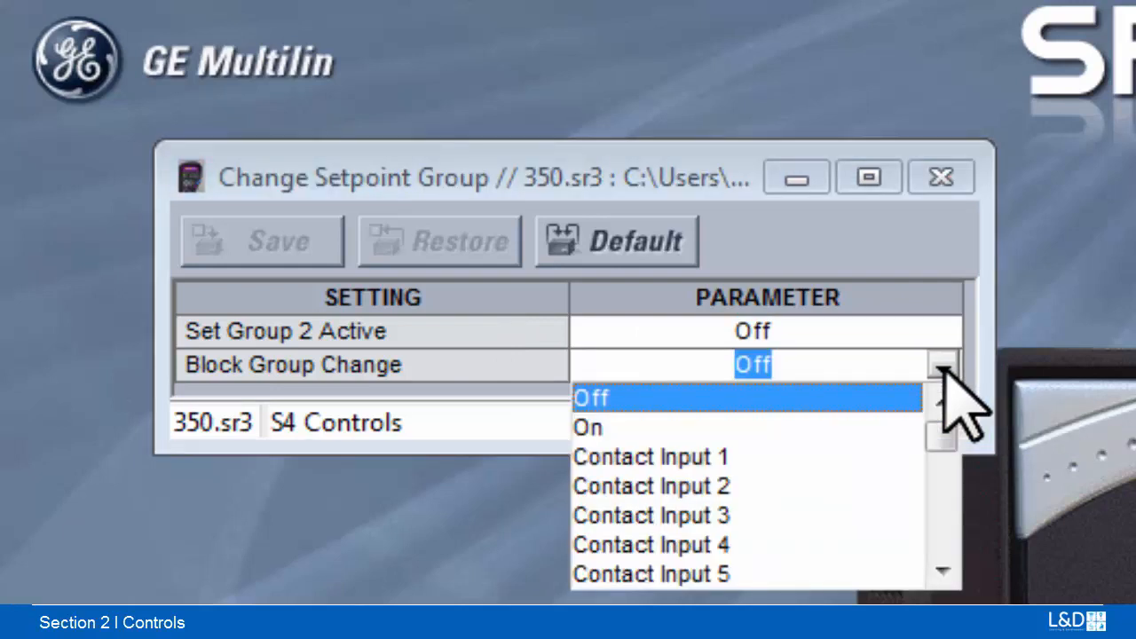
click(944, 370)
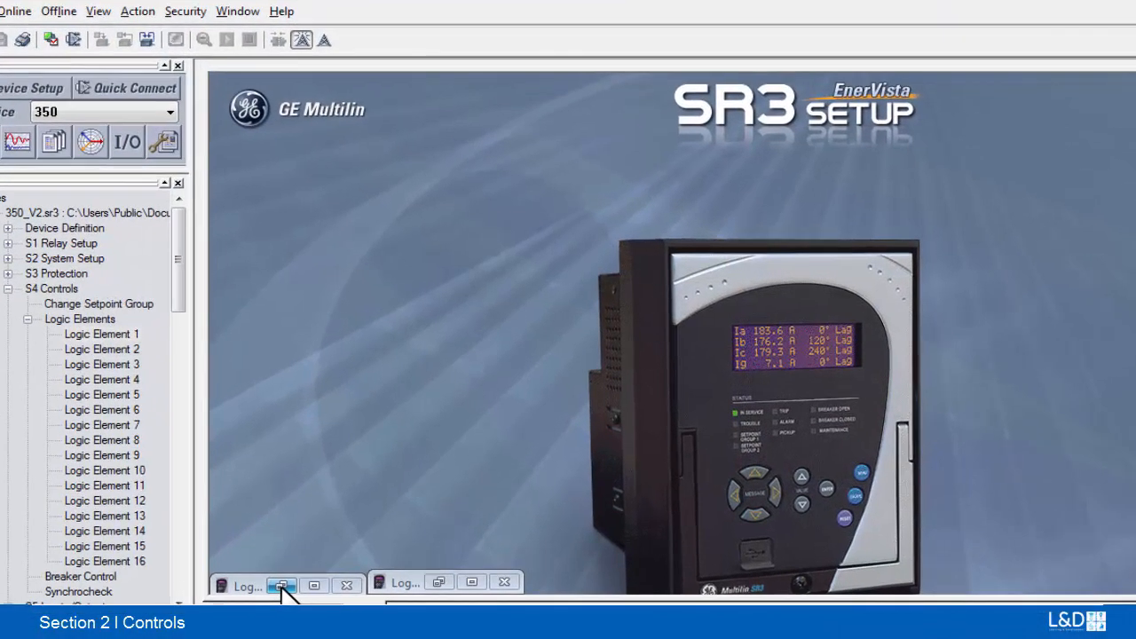
Step: Compare the Trigger Logic options of Logic Element 1 between its eight-trigger and three-trigger versions
click(300, 552)
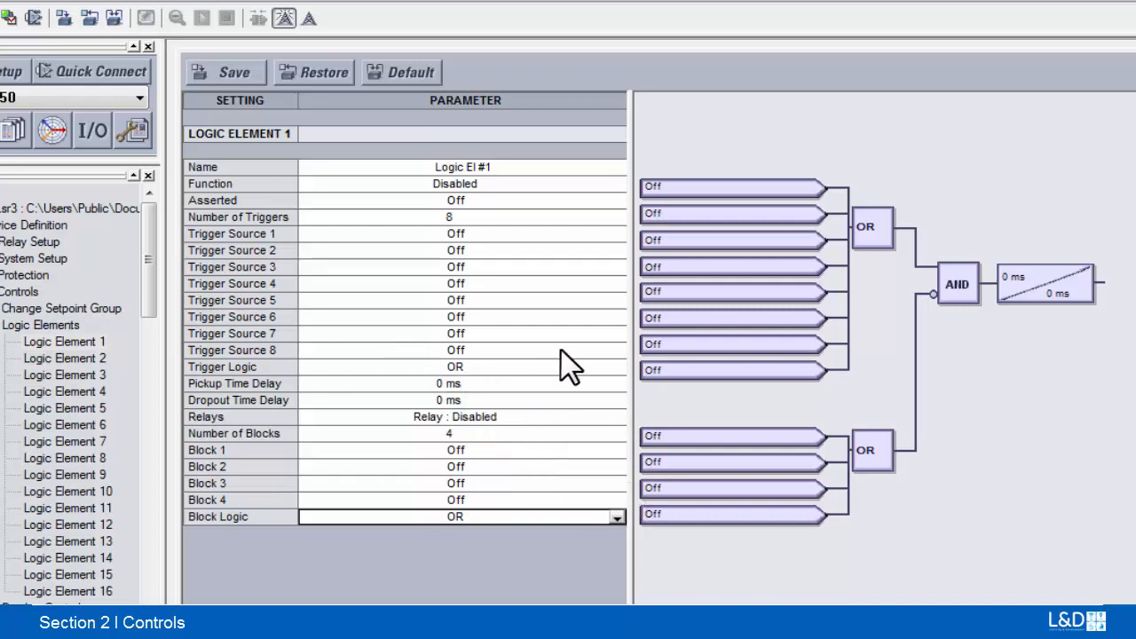
click(618, 369)
click(618, 369)
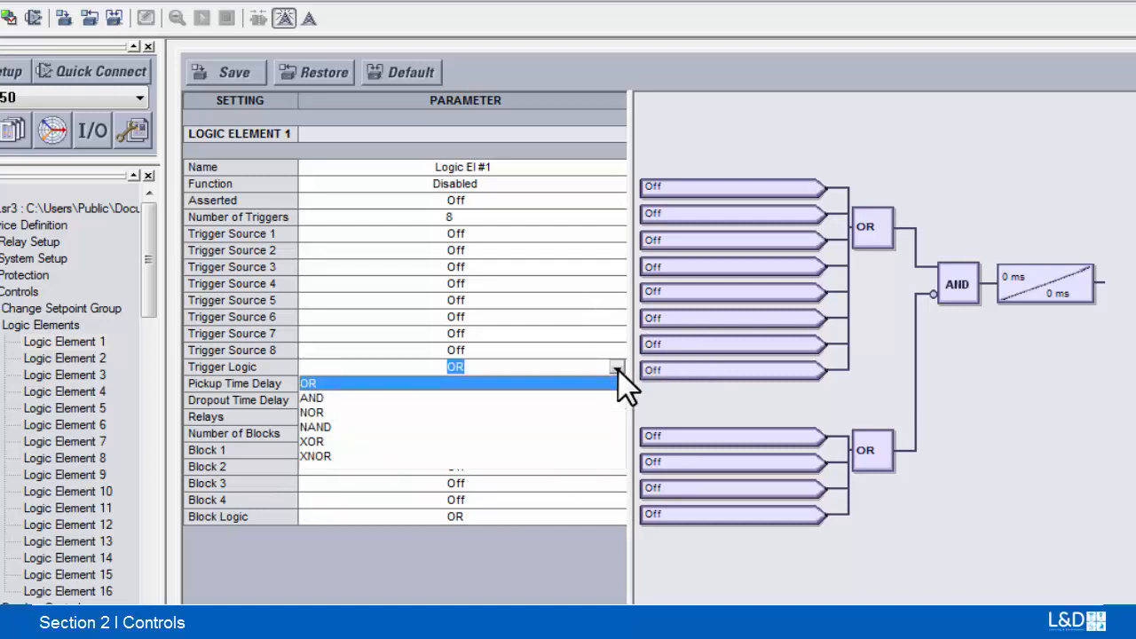
click(618, 369)
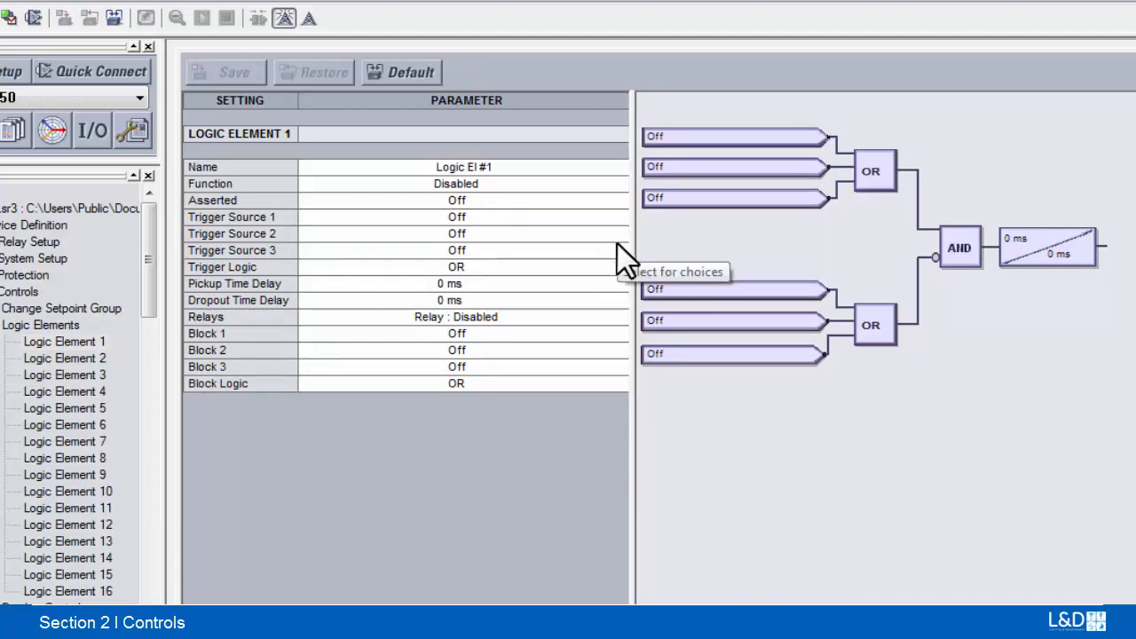
click(616, 267)
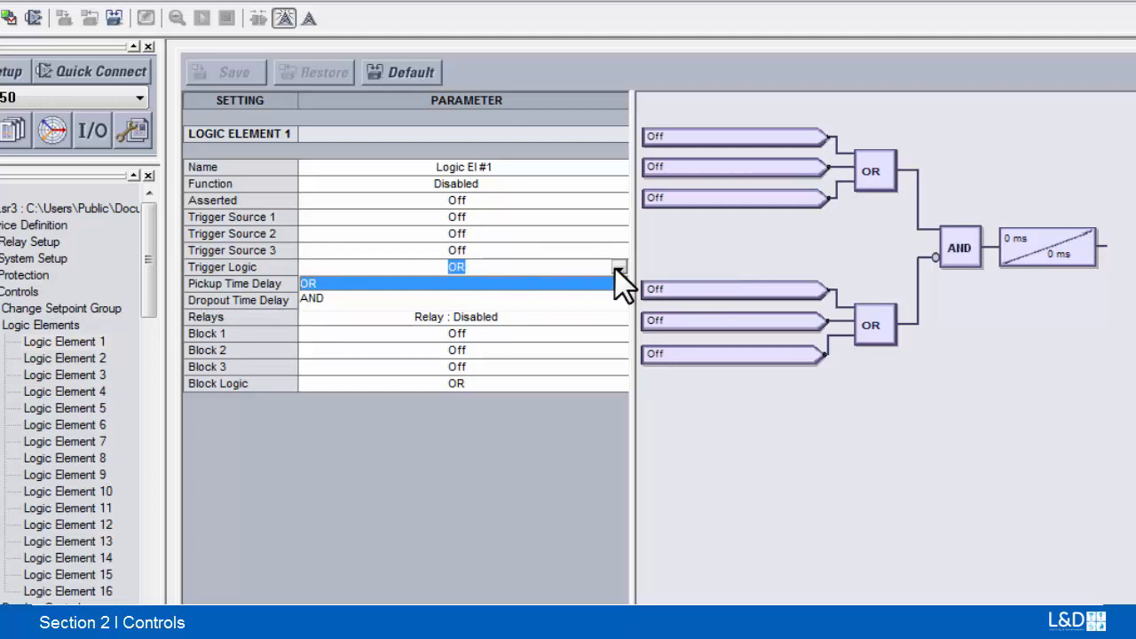
click(617, 269)
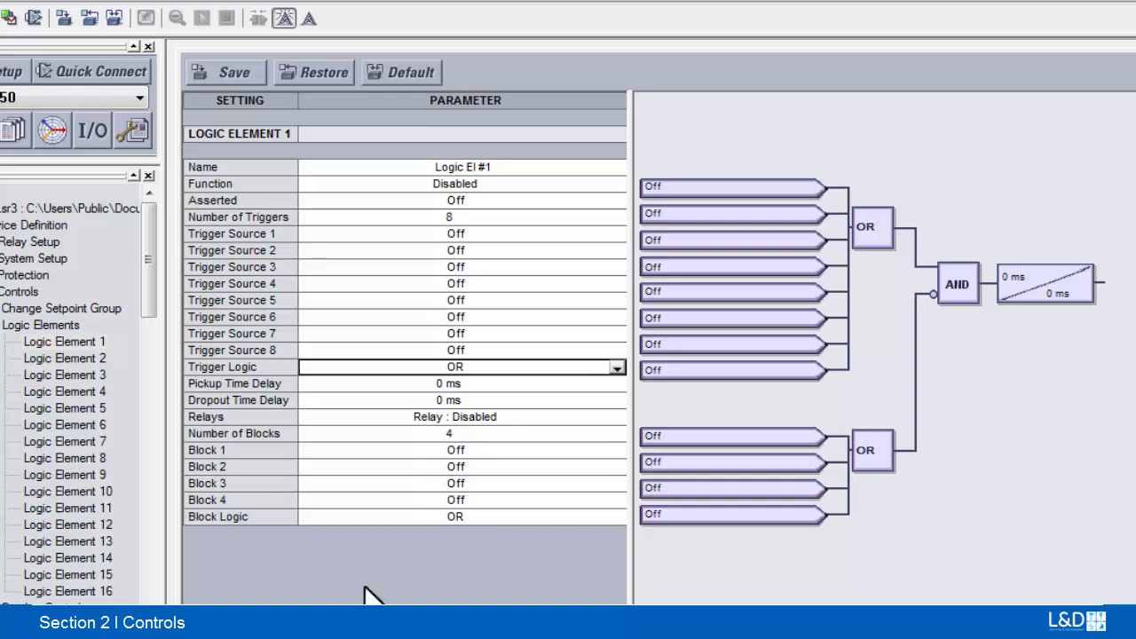
Step: Set Trigger Source 1 of Logic Element 1 to Virtual Input 1 Off
click(544, 232)
click(616, 234)
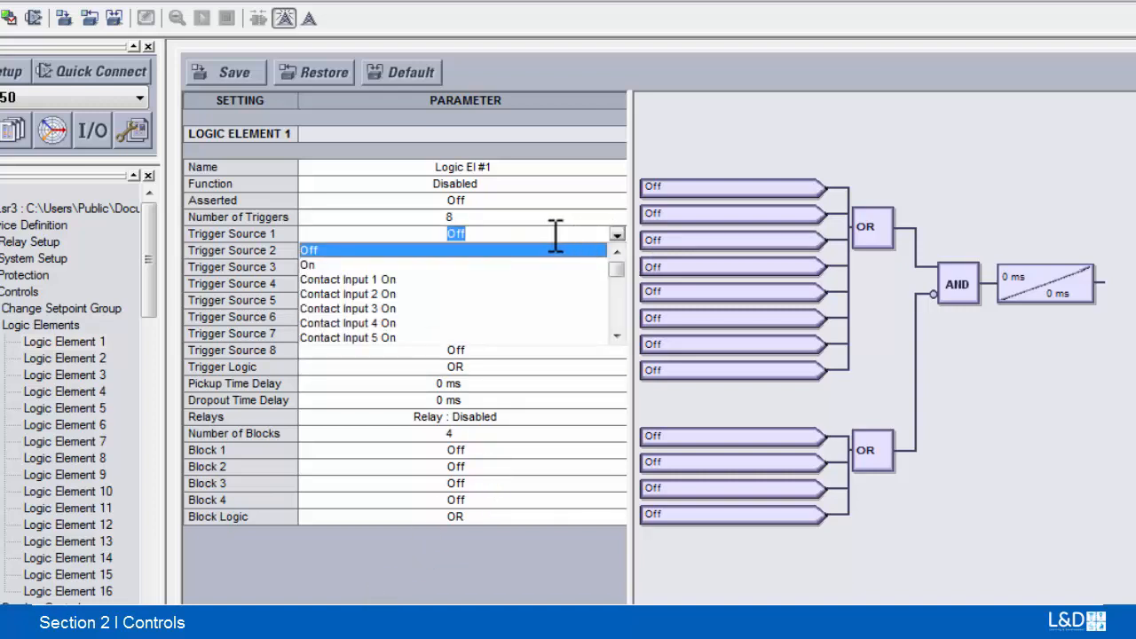
drag(608, 268, 613, 276)
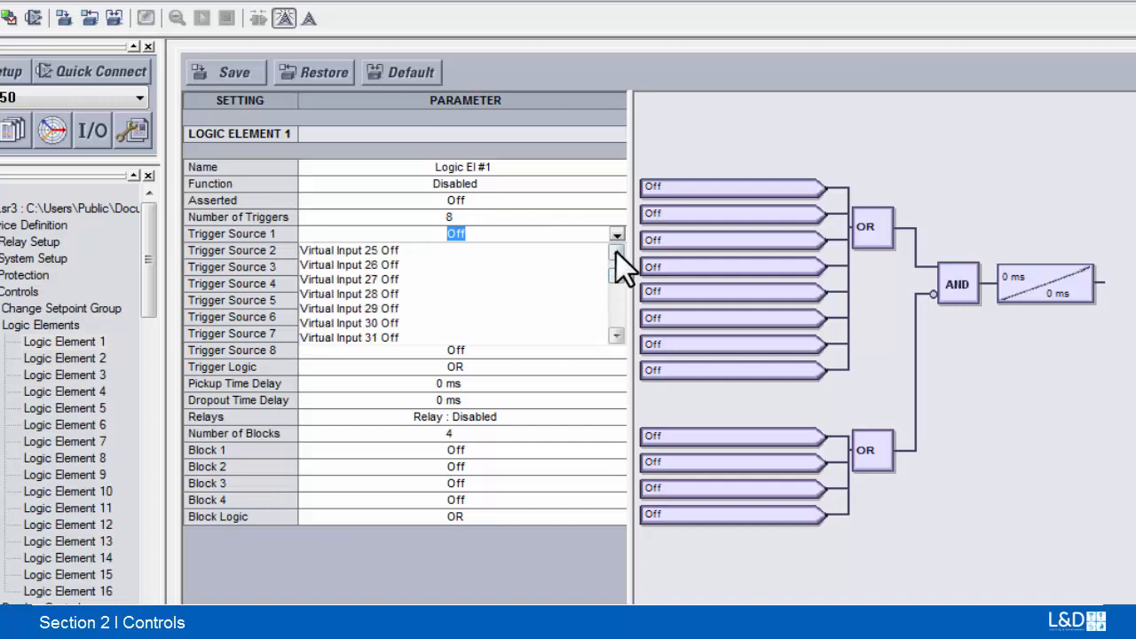
click(616, 252)
click(616, 252)
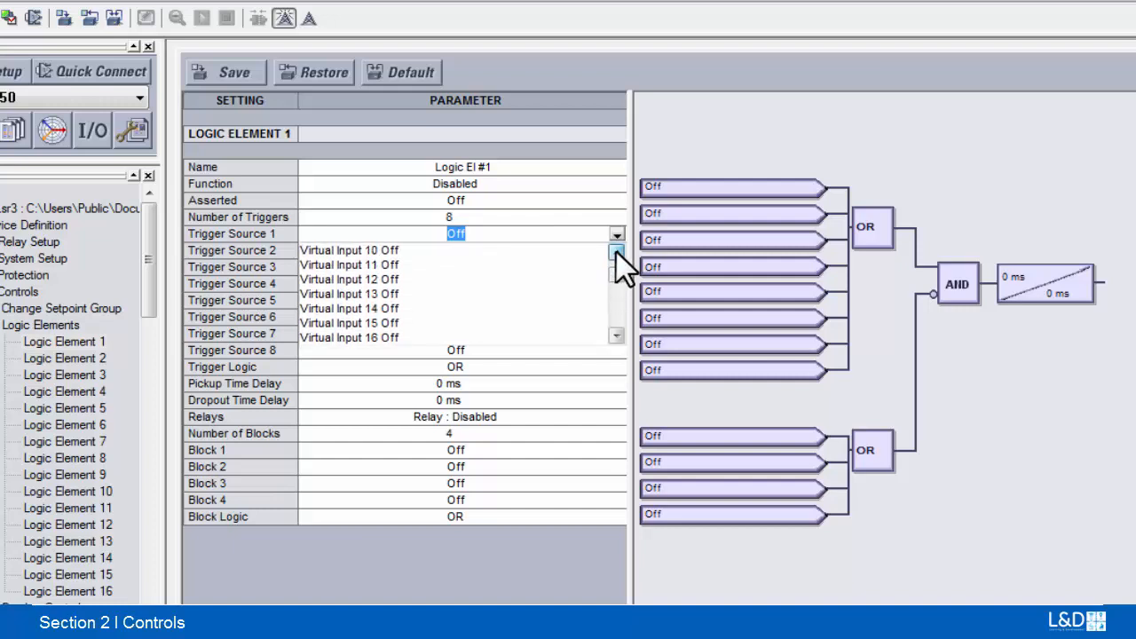
click(616, 252)
click(616, 252)
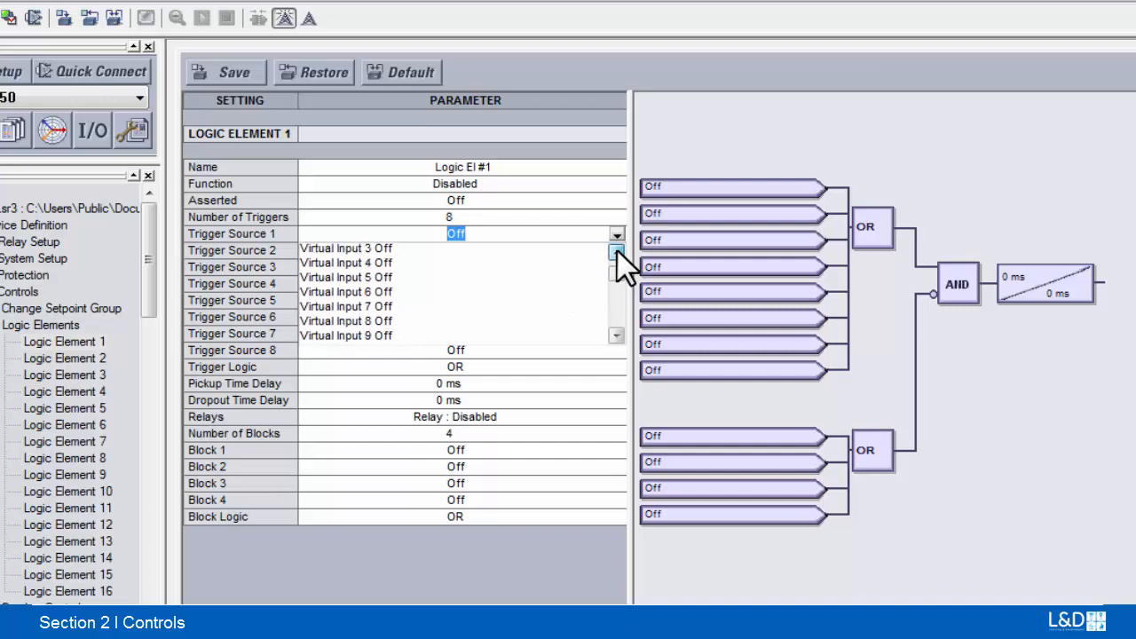
click(616, 252)
click(616, 253)
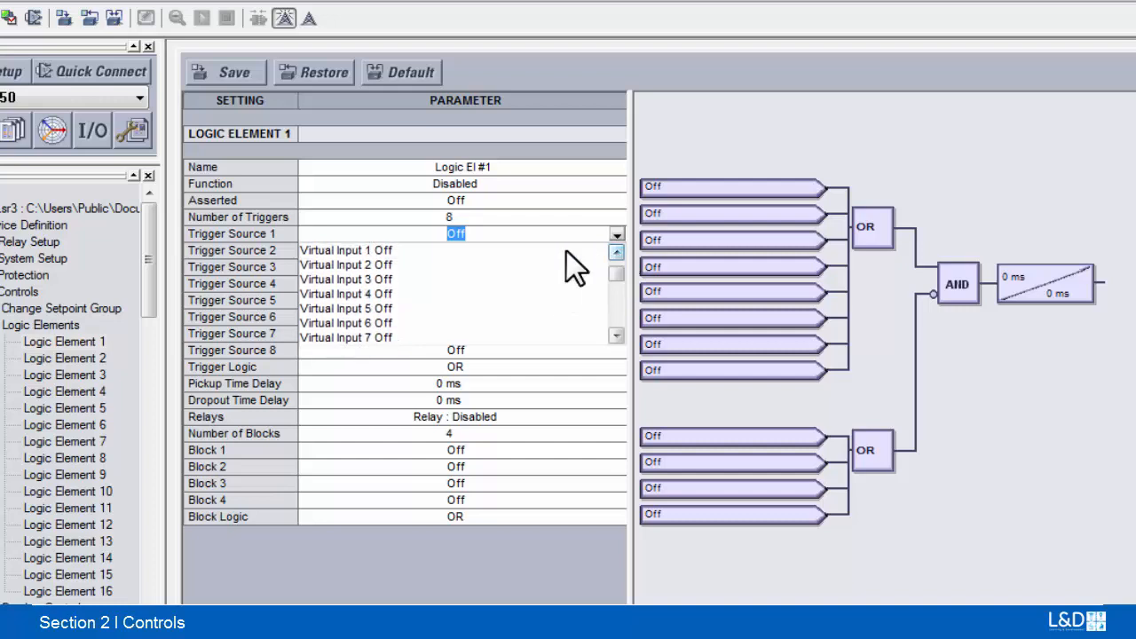
click(460, 255)
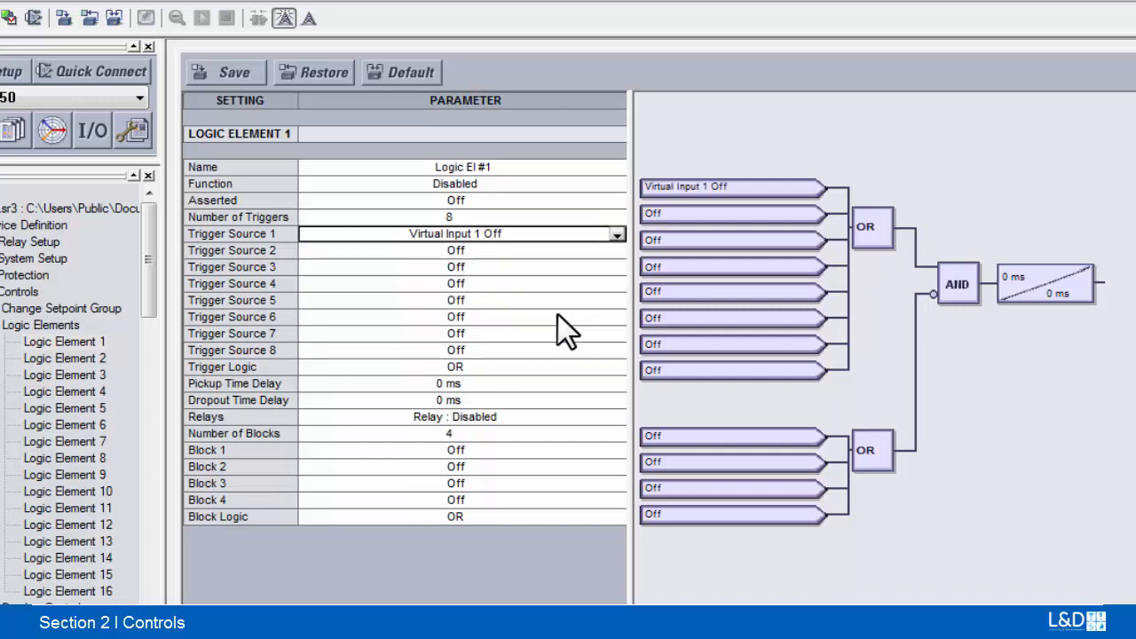
Step: Set the Dropout Time Delay of Logic Element 1 to 100 ms and save the settings
click(529, 400)
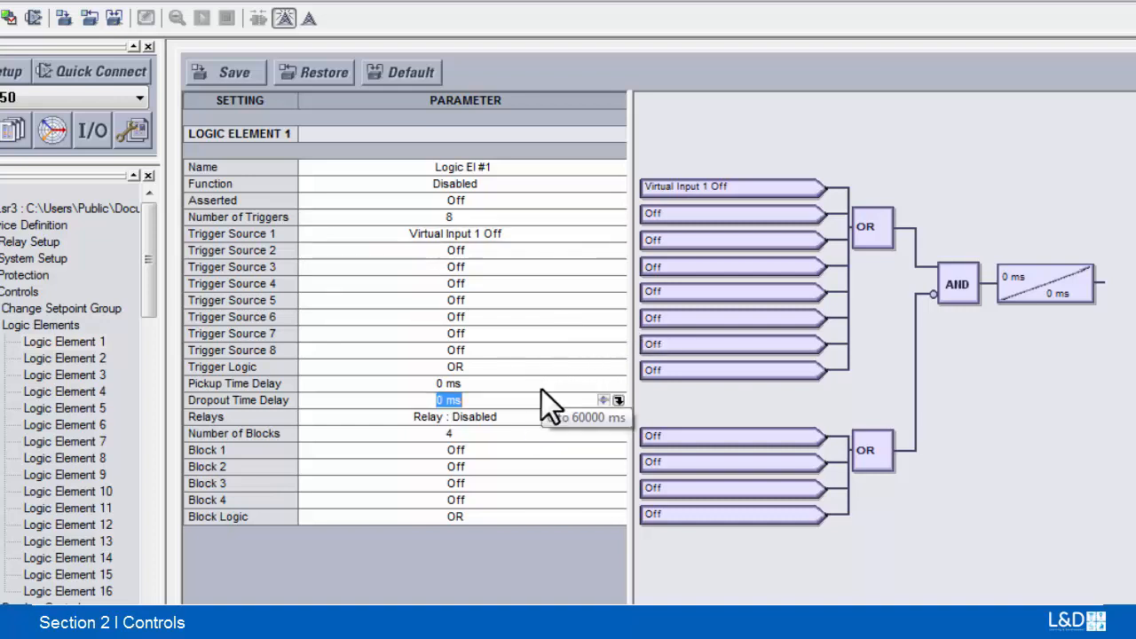
text(100)
key(Return)
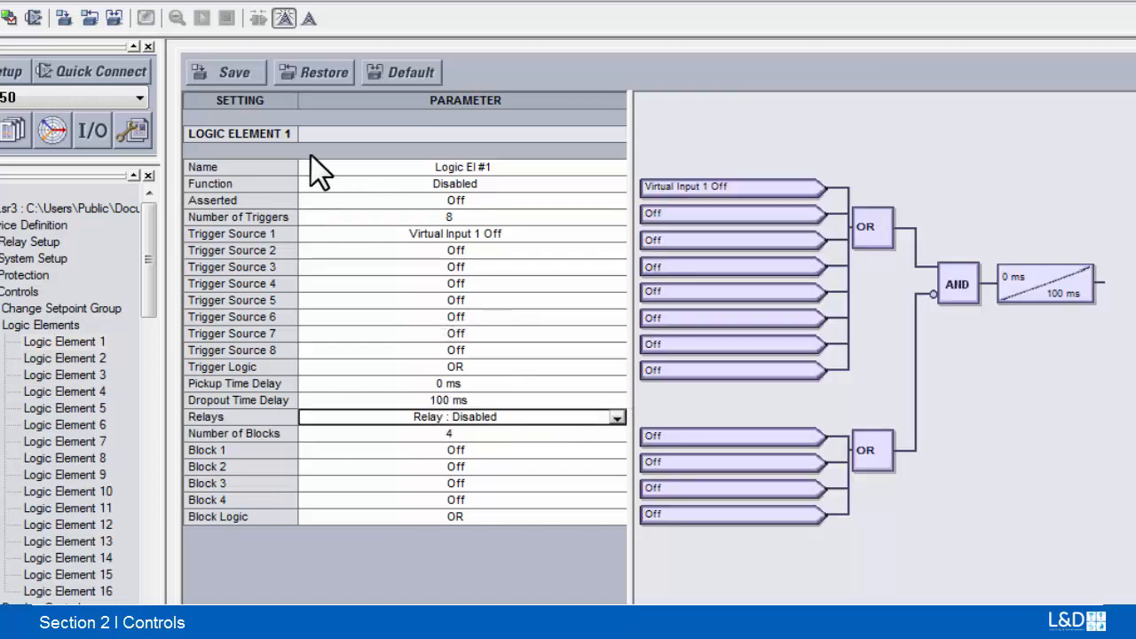
click(232, 73)
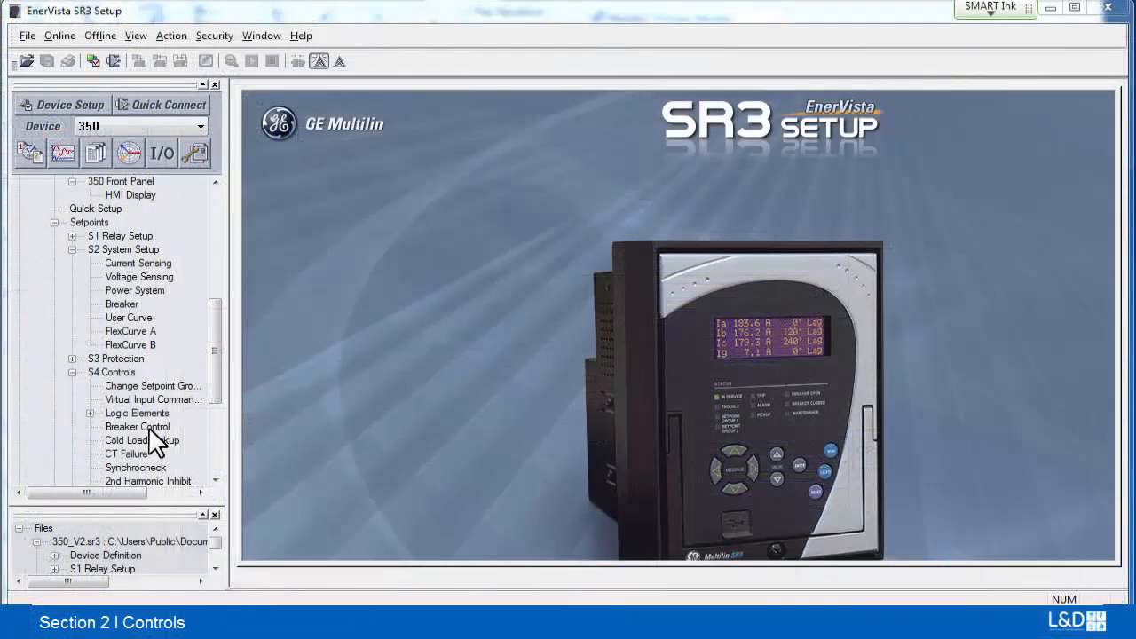
Step: Open the 350's S4 Breaker Control and S2 Breaker settings and arrange the two windows one above the other
double_click(142, 427)
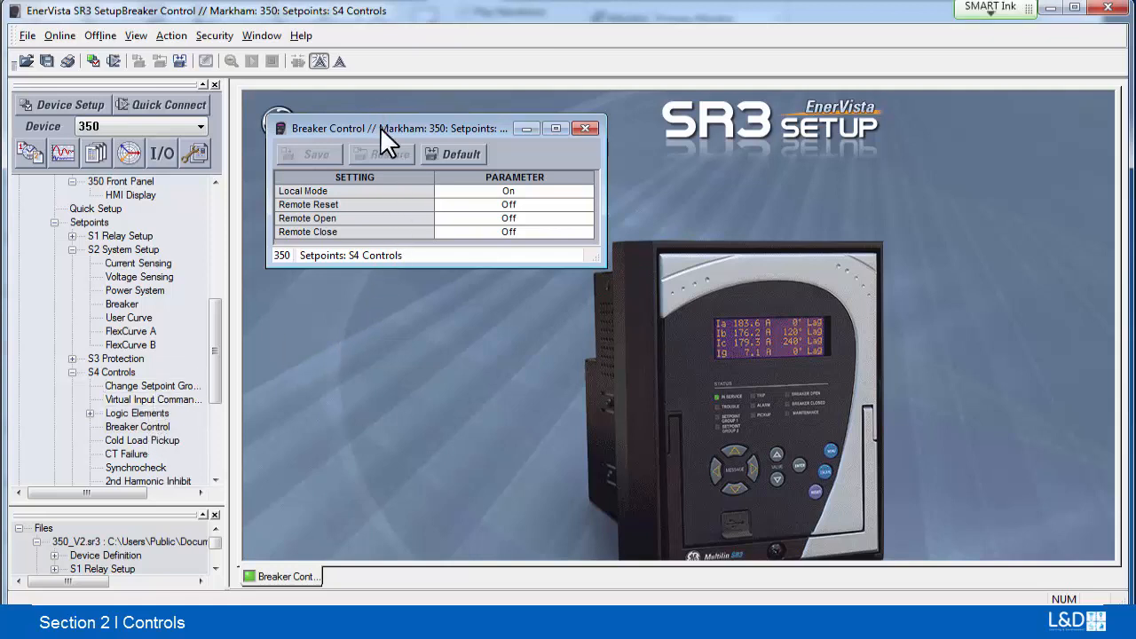
drag(380, 127, 370, 284)
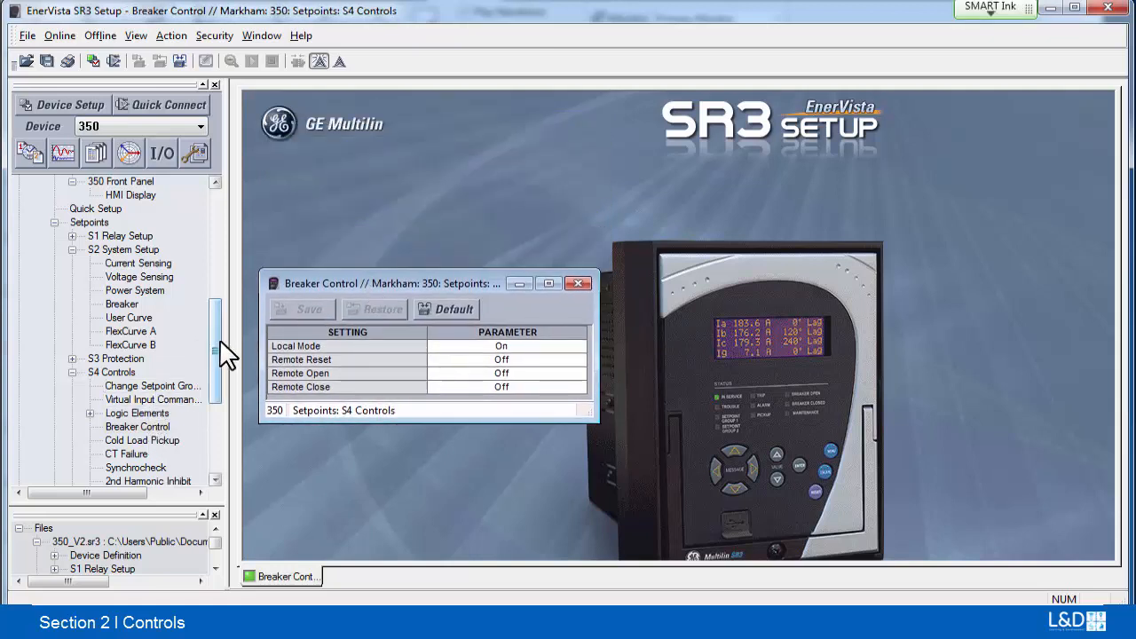
drag(222, 353, 219, 306)
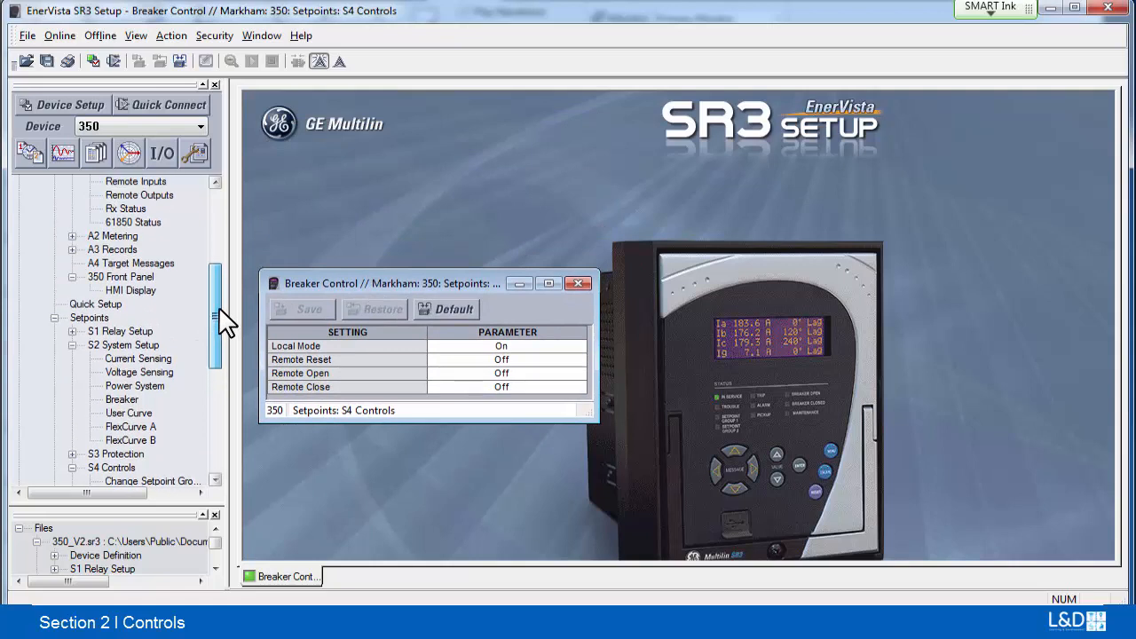
double_click(131, 398)
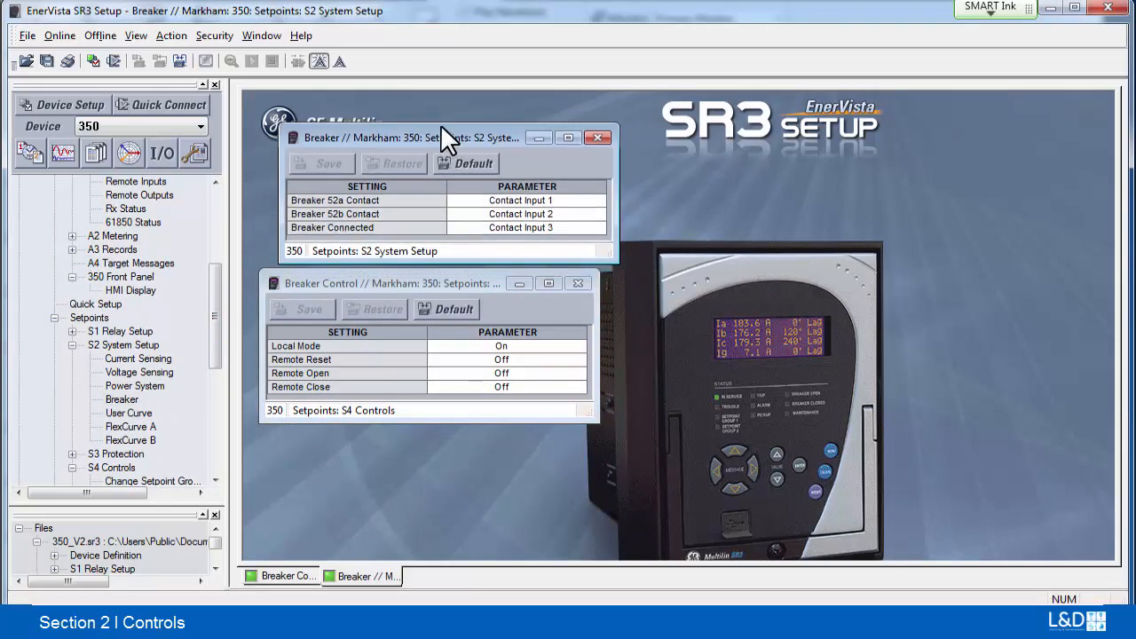
drag(441, 129, 418, 108)
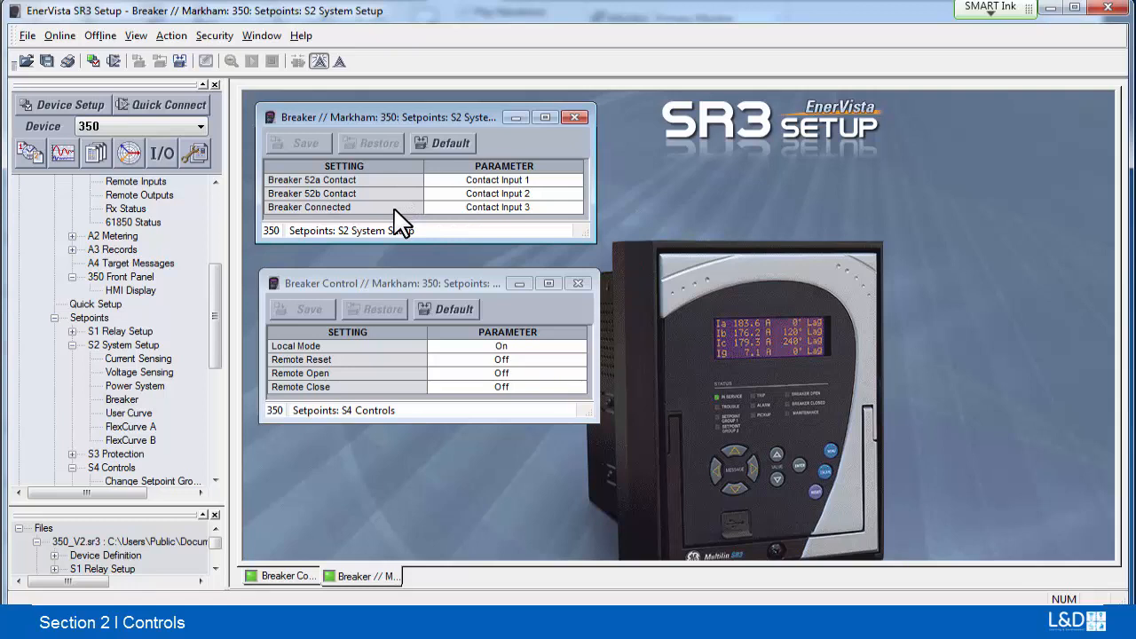
drag(398, 278, 395, 268)
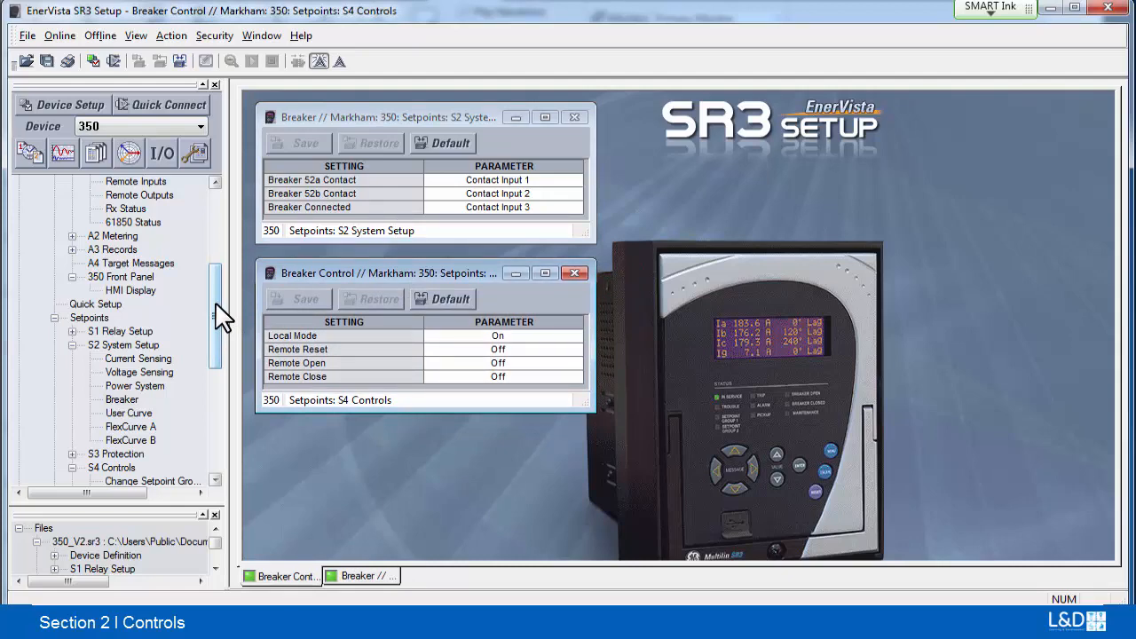
Step: Open the 350's Contact Inputs status from the actual values and place it beside the Breaker settings
drag(216, 306, 226, 251)
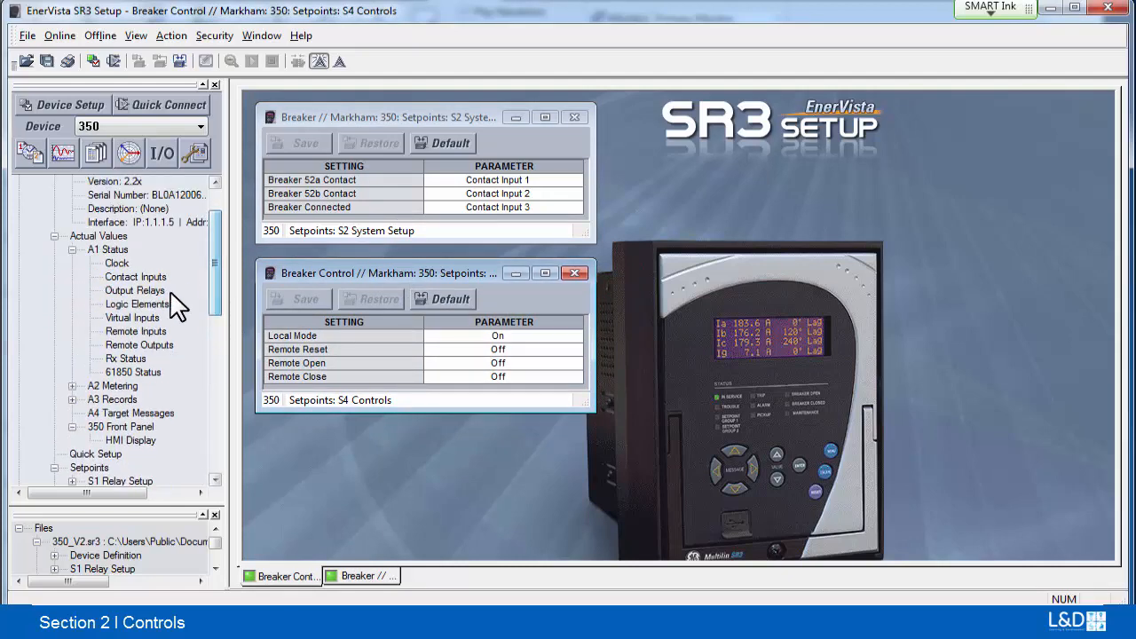
double_click(137, 277)
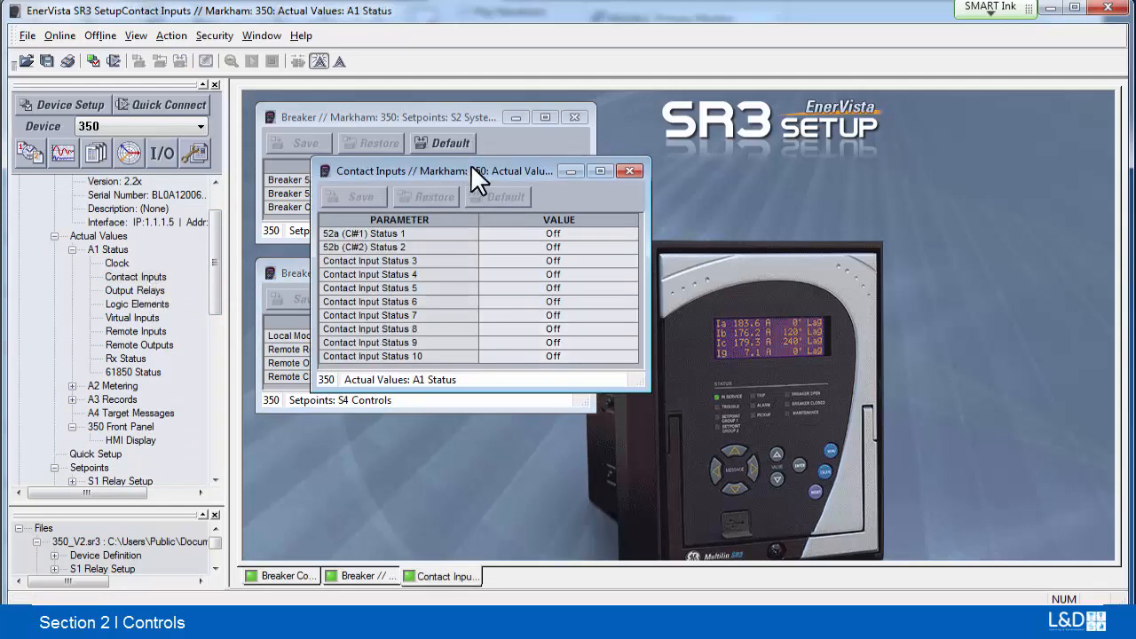
drag(470, 165, 762, 110)
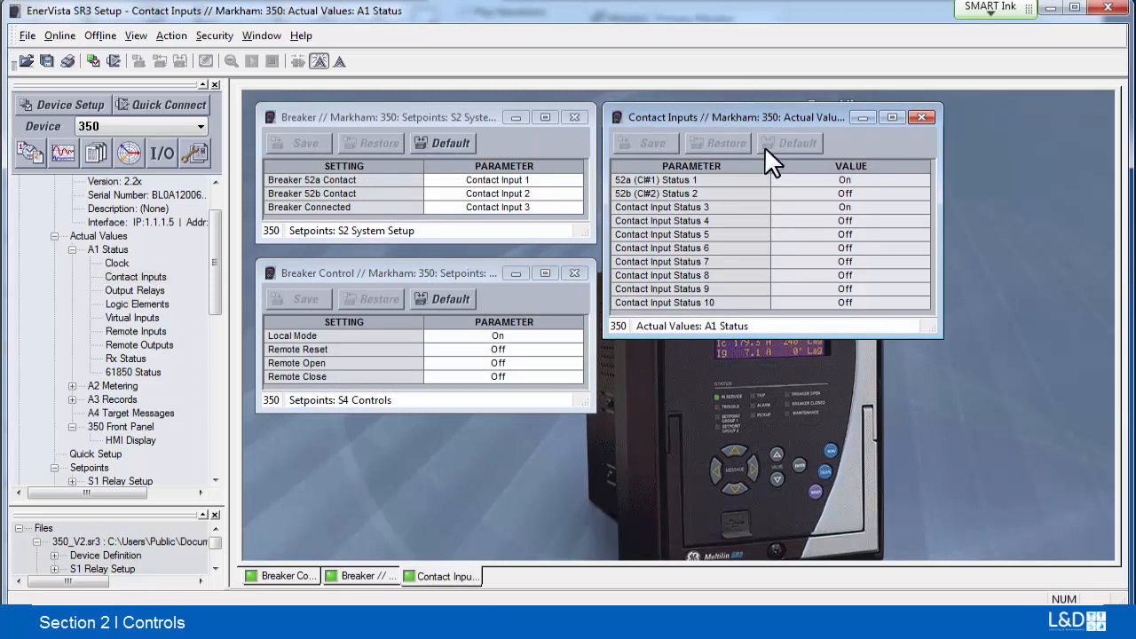
drag(730, 112, 724, 113)
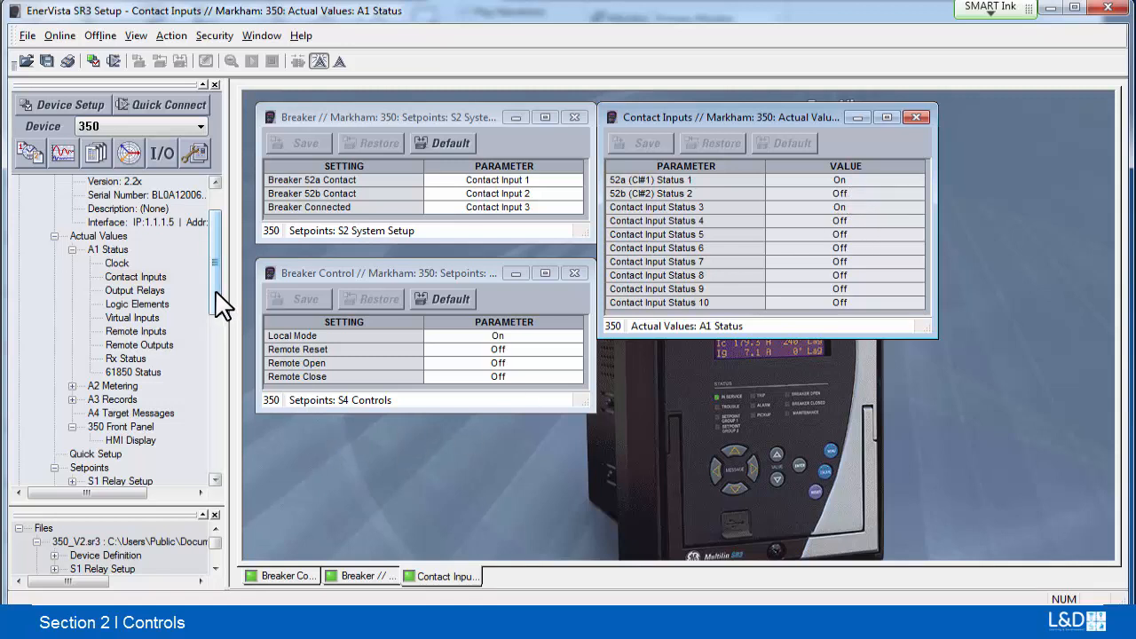
Step: Open the 350 Front Panel's HMI Display and move it clear of the two breaker settings windows
drag(215, 293, 215, 323)
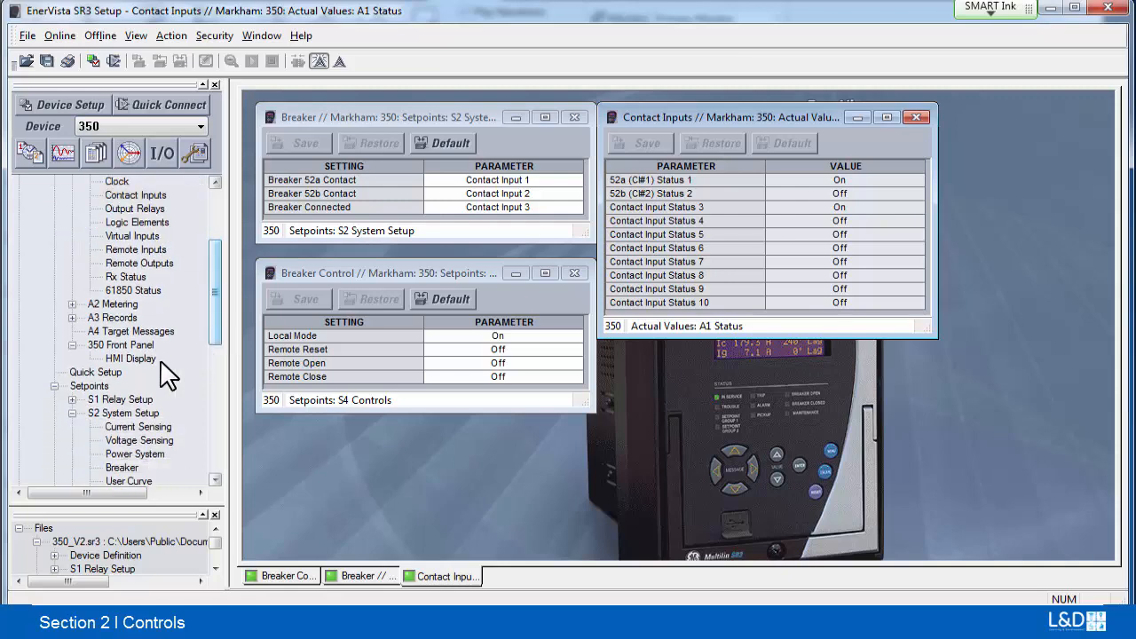
double_click(142, 358)
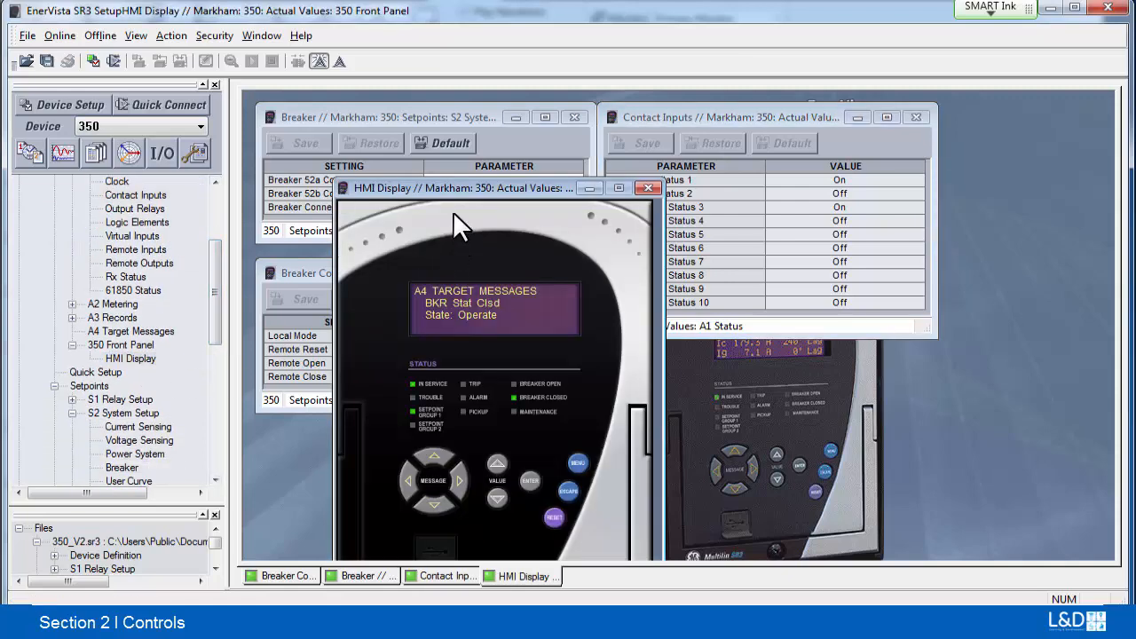
drag(452, 188, 917, 109)
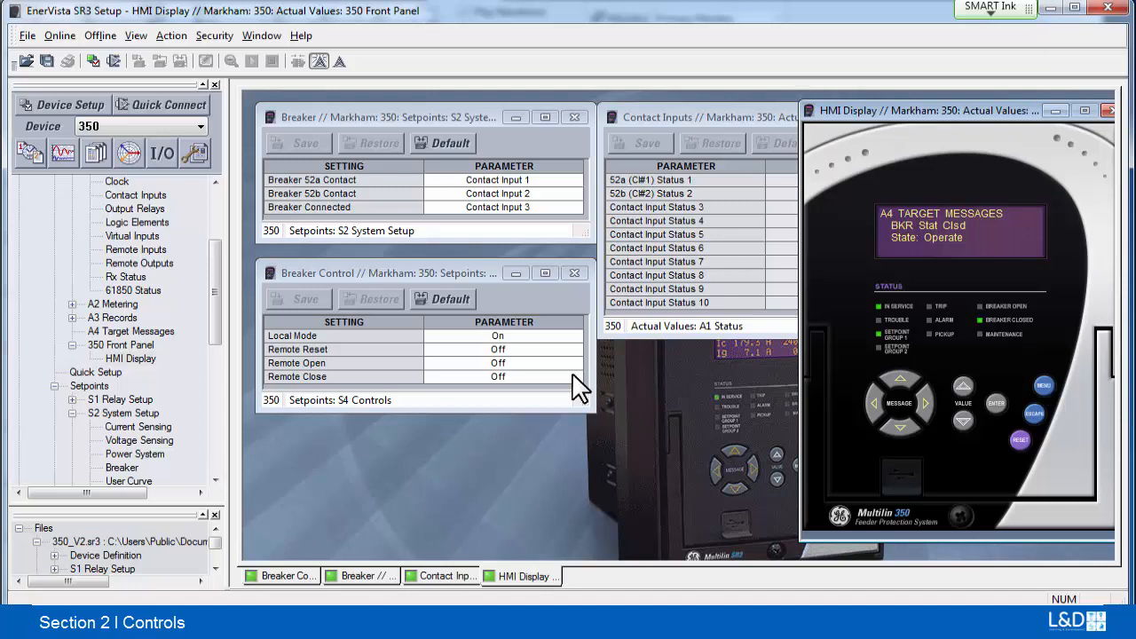
Step: Select On for Local Mode in the Breaker Control settings
drag(414, 268, 411, 262)
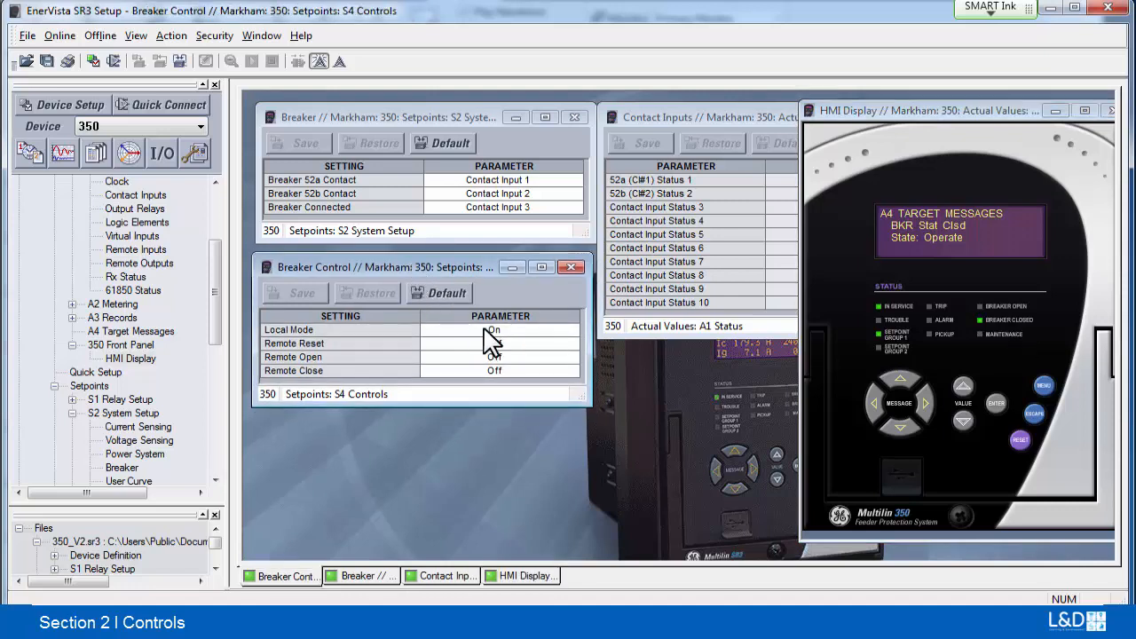
click(567, 331)
click(568, 330)
click(547, 355)
Step: Open the 350's Output Relays status from the actual values and place it below the Contact Inputs window
scroll(220, 284, up, 2)
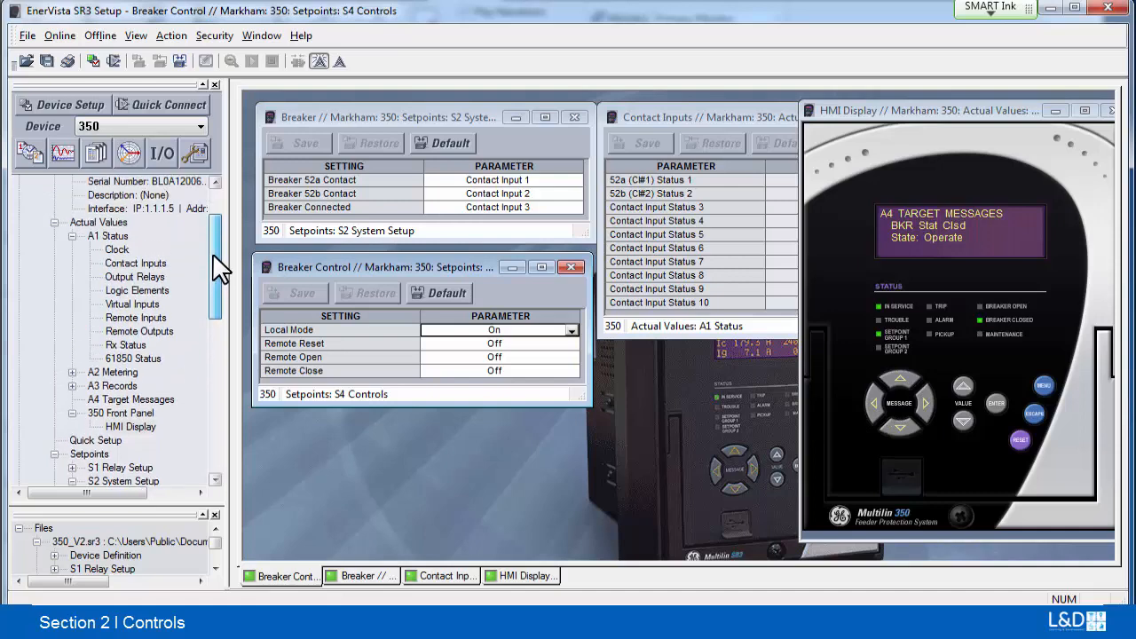
double_click(135, 277)
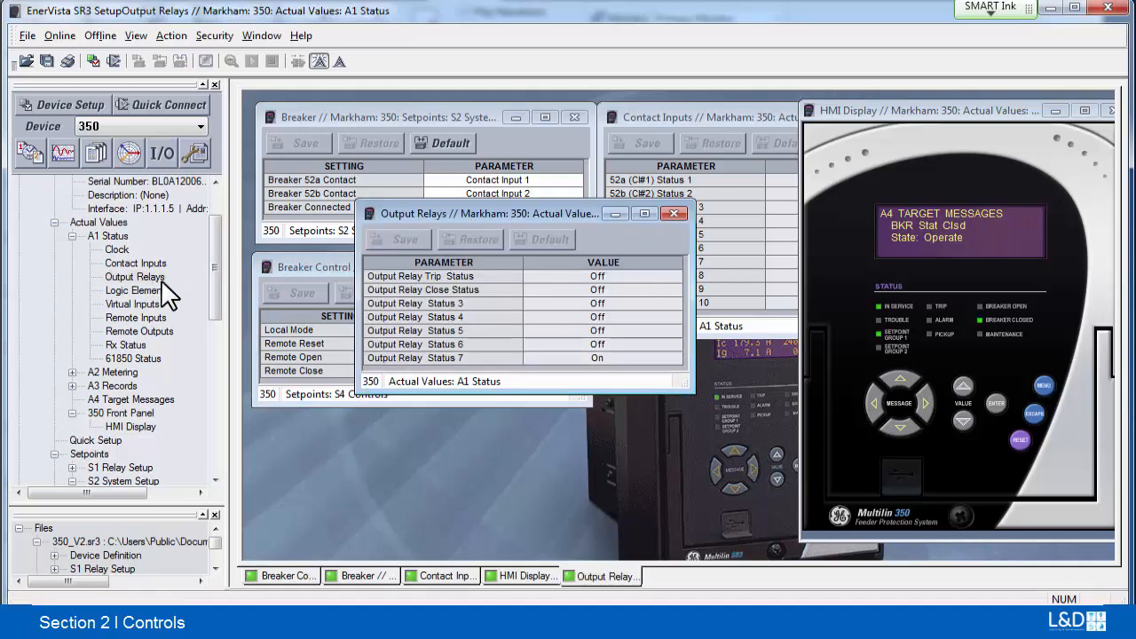
drag(487, 213, 583, 363)
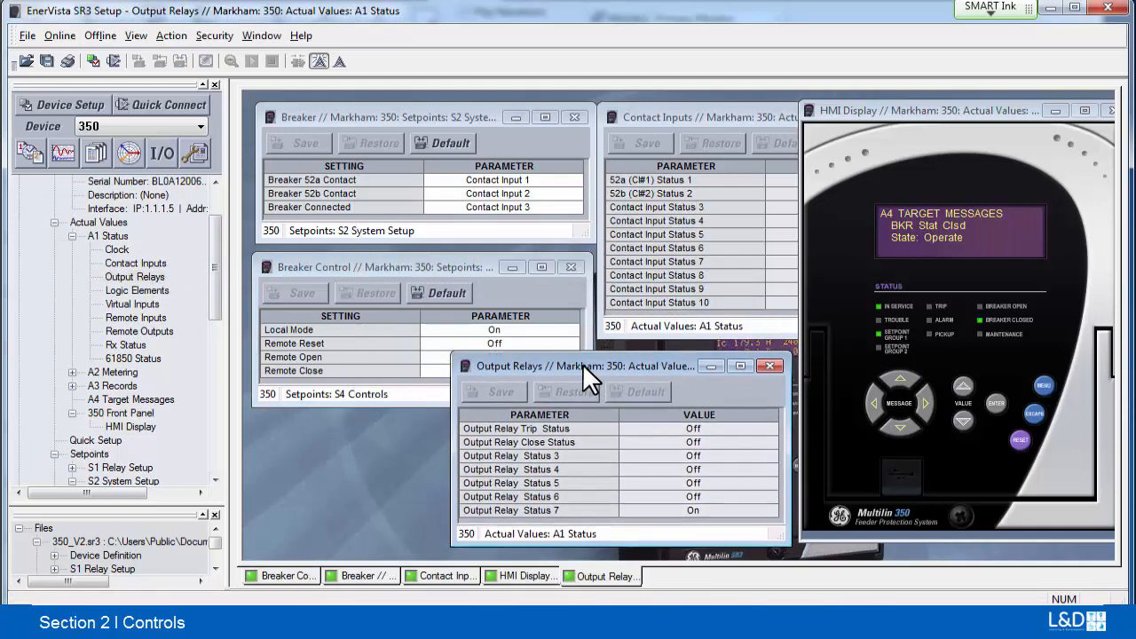
Step: Issue the breaker OPEN command through the COMMANDS menu of the HMI Display
click(1046, 383)
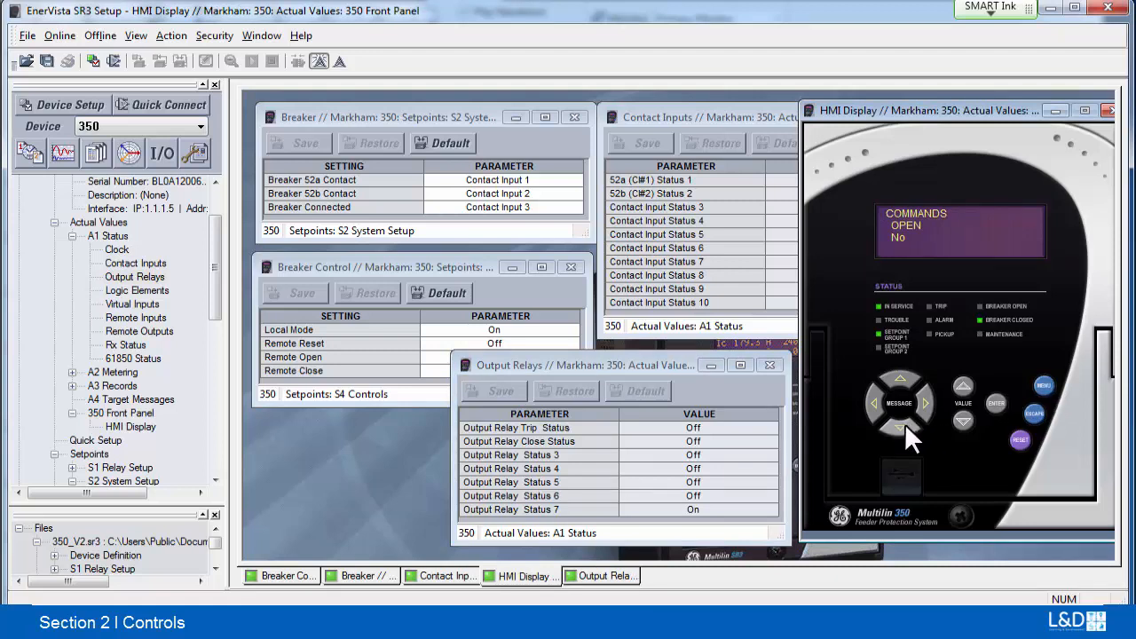
click(1040, 385)
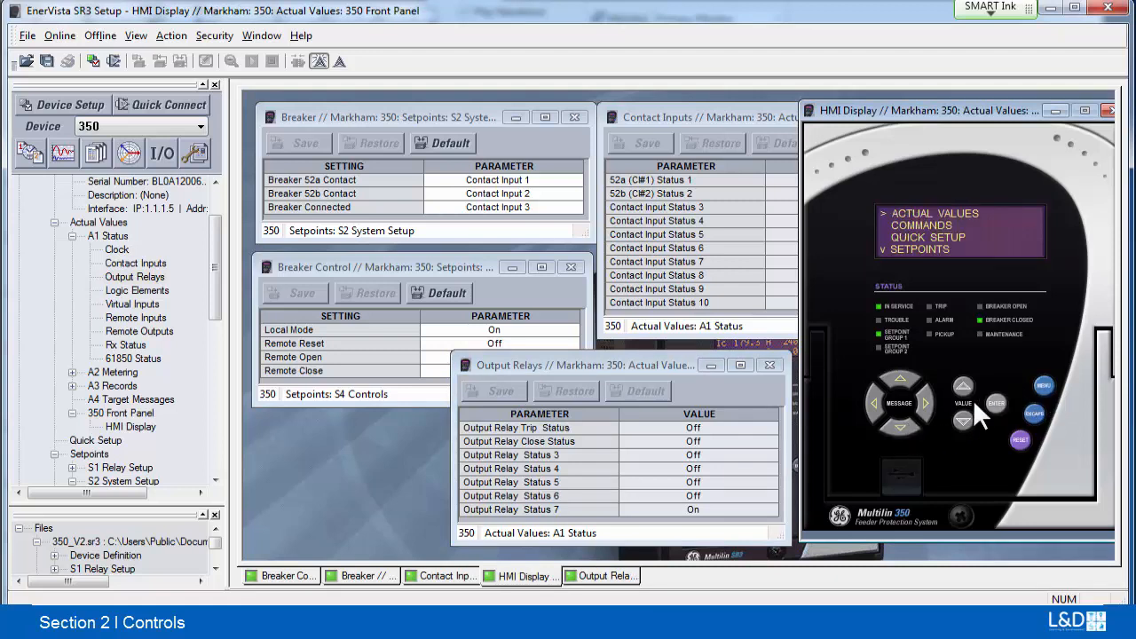
click(899, 427)
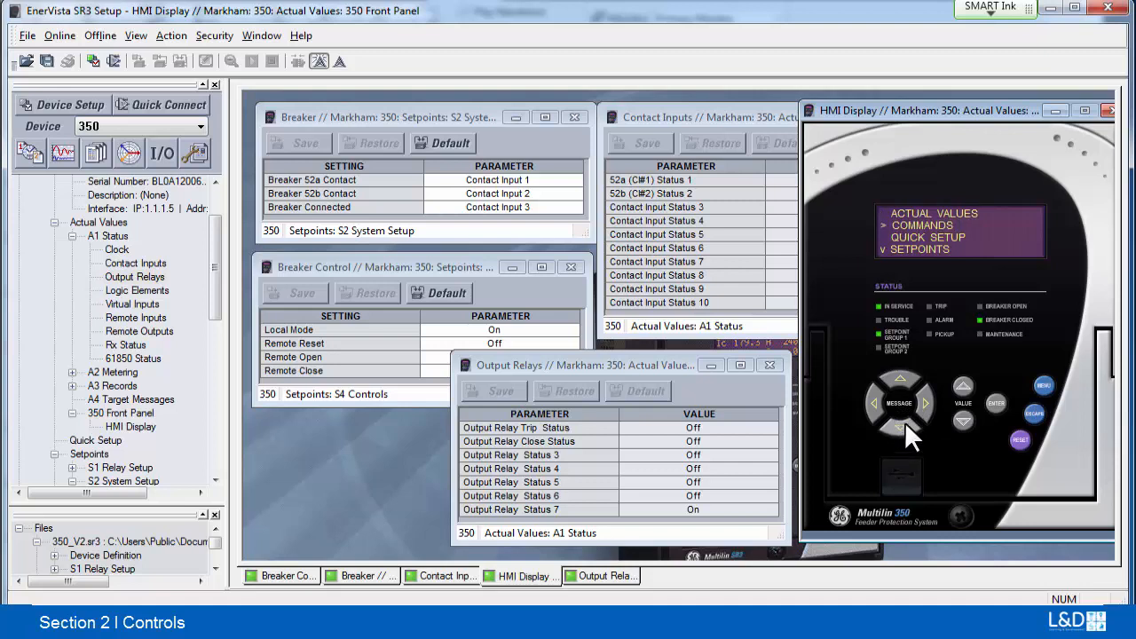
click(994, 401)
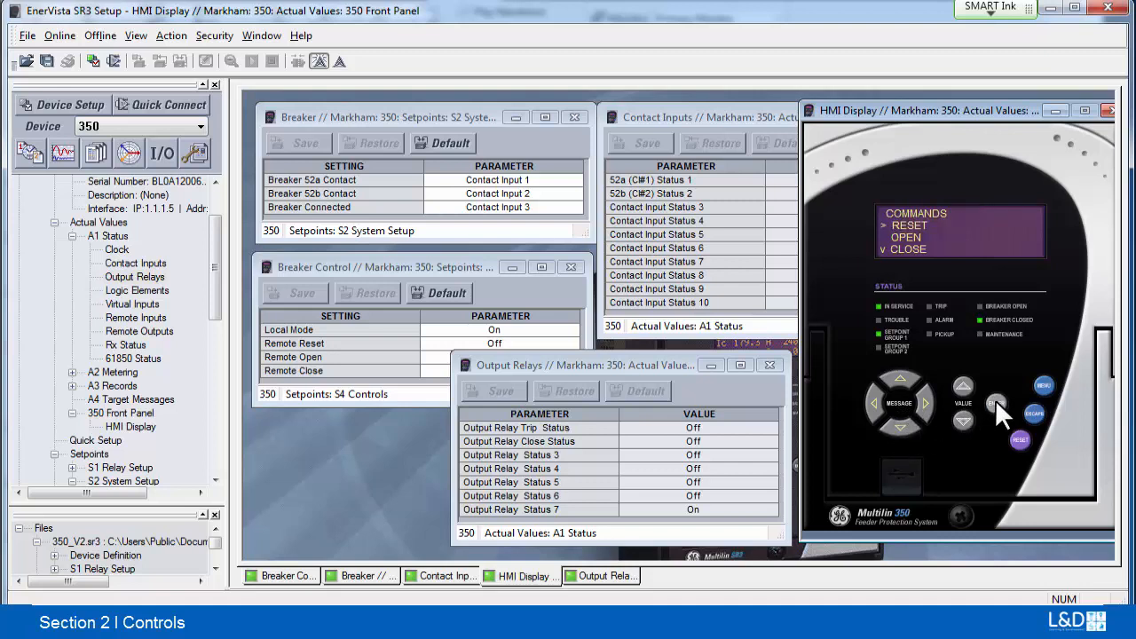
click(904, 425)
click(992, 400)
click(962, 421)
click(960, 418)
click(997, 401)
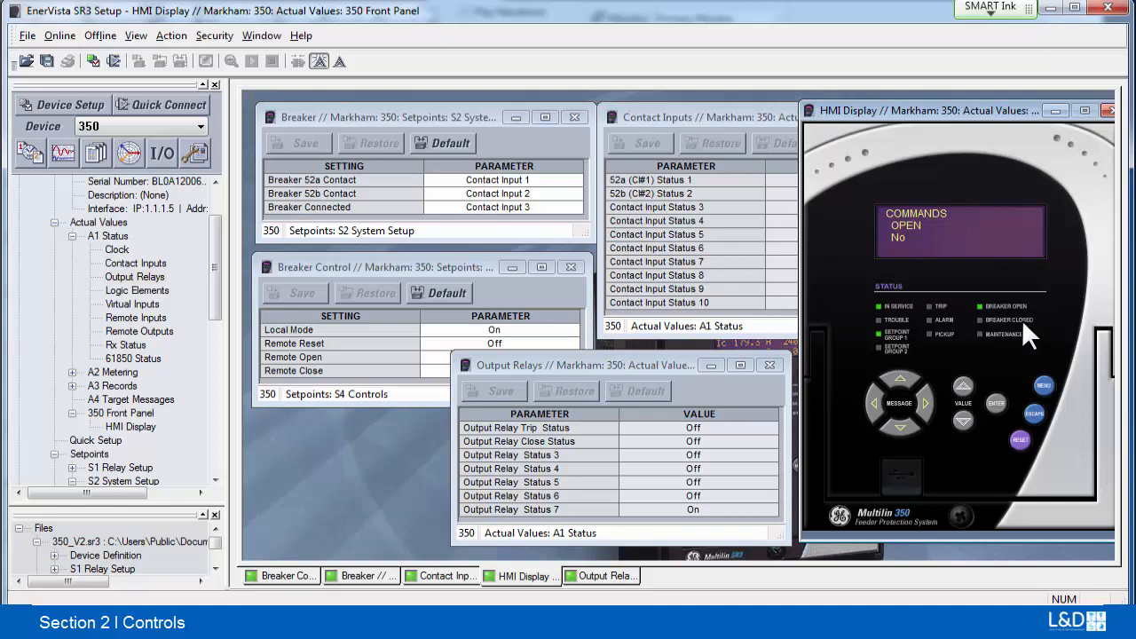
Step: Issue the breaker CLOSE command through the COMMANDS menu of the HMI Display
click(1044, 382)
click(871, 403)
click(901, 425)
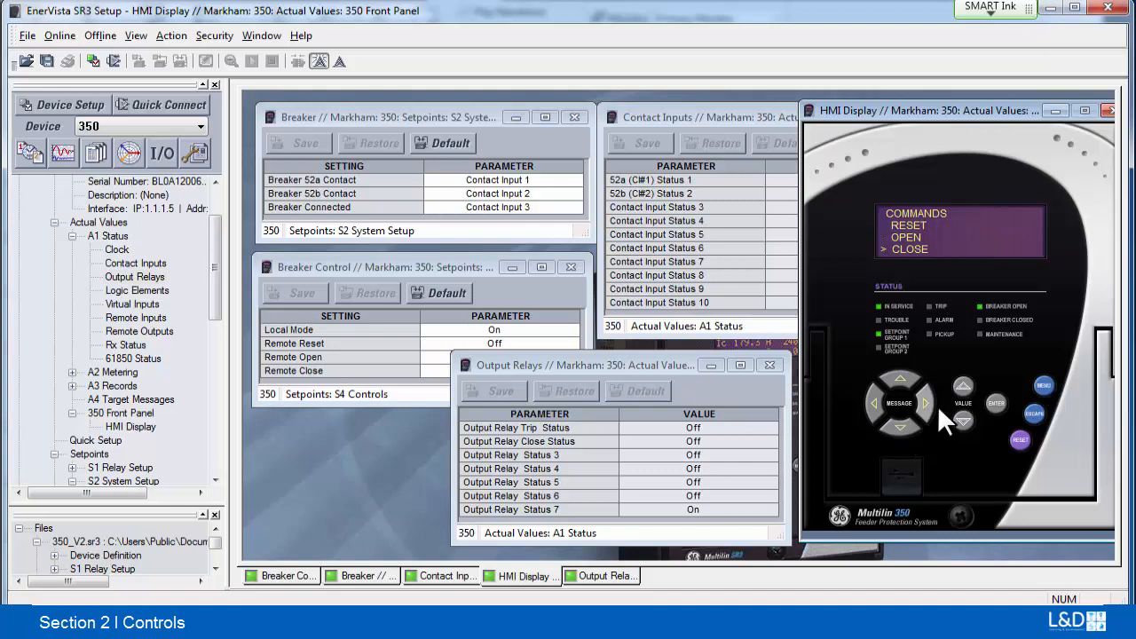
click(997, 405)
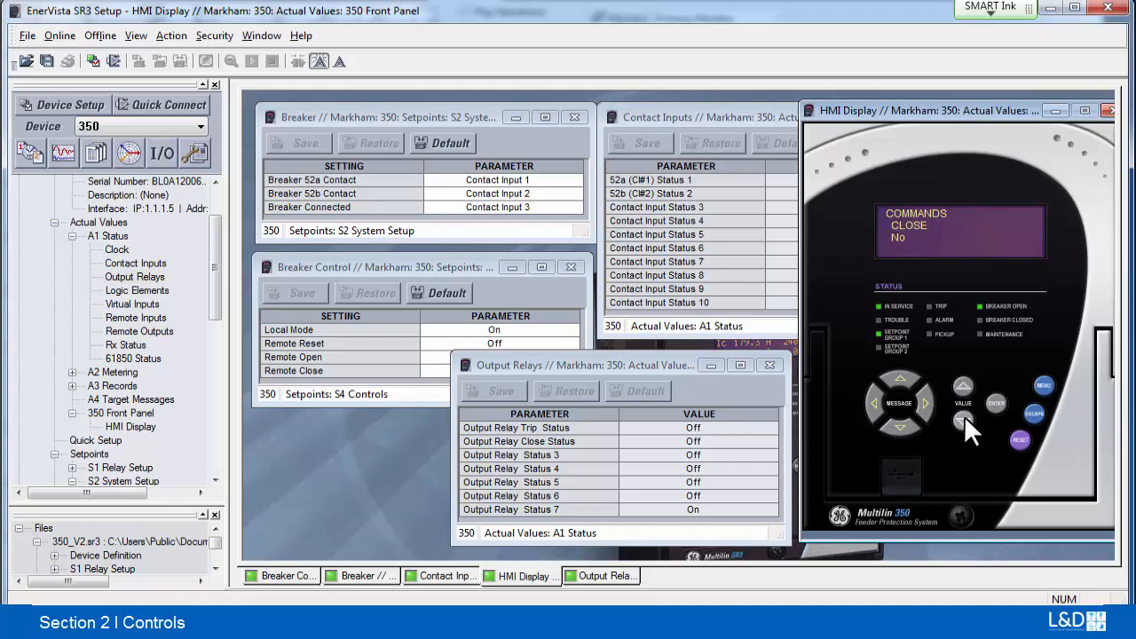
click(963, 417)
click(964, 416)
click(994, 408)
Step: Set Local Mode to Off in the Breaker Control settings and save the change
click(475, 267)
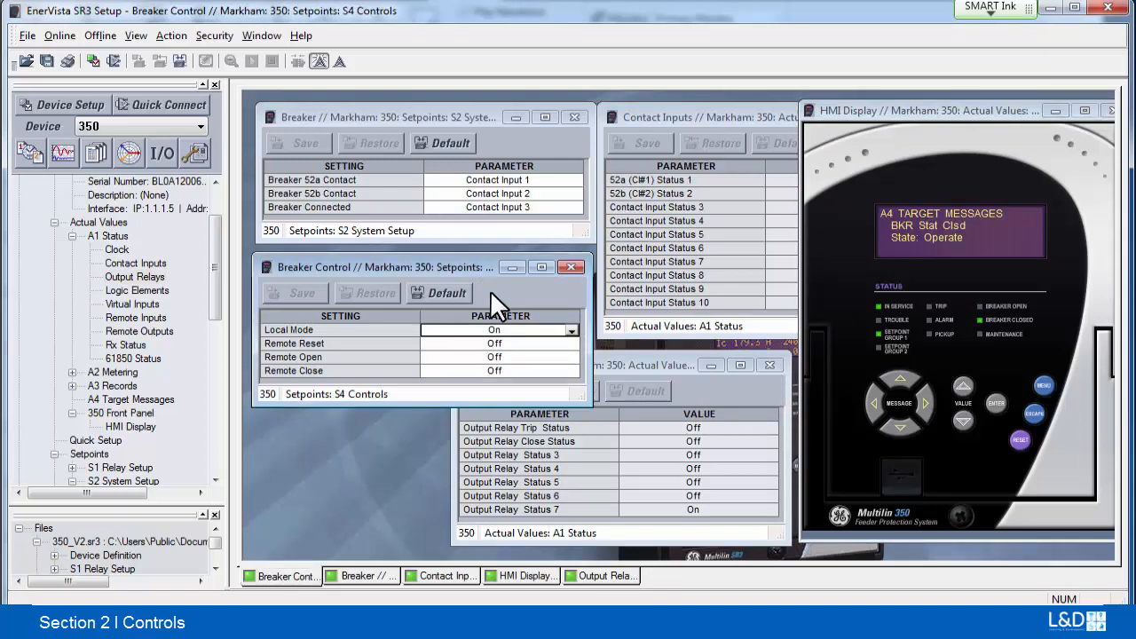
click(571, 330)
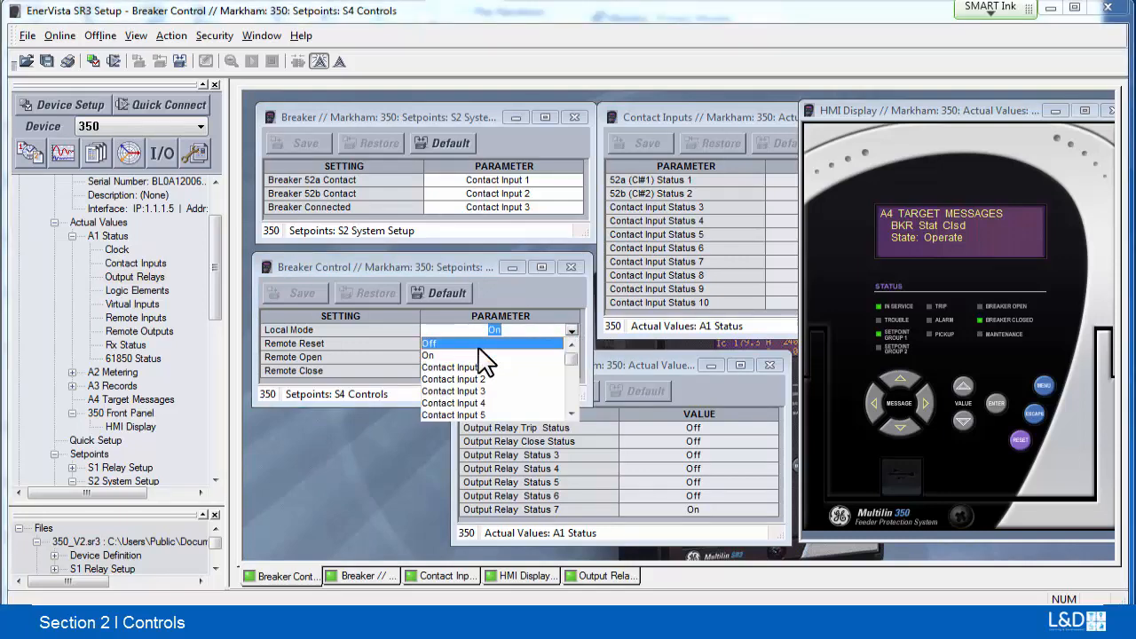
click(480, 345)
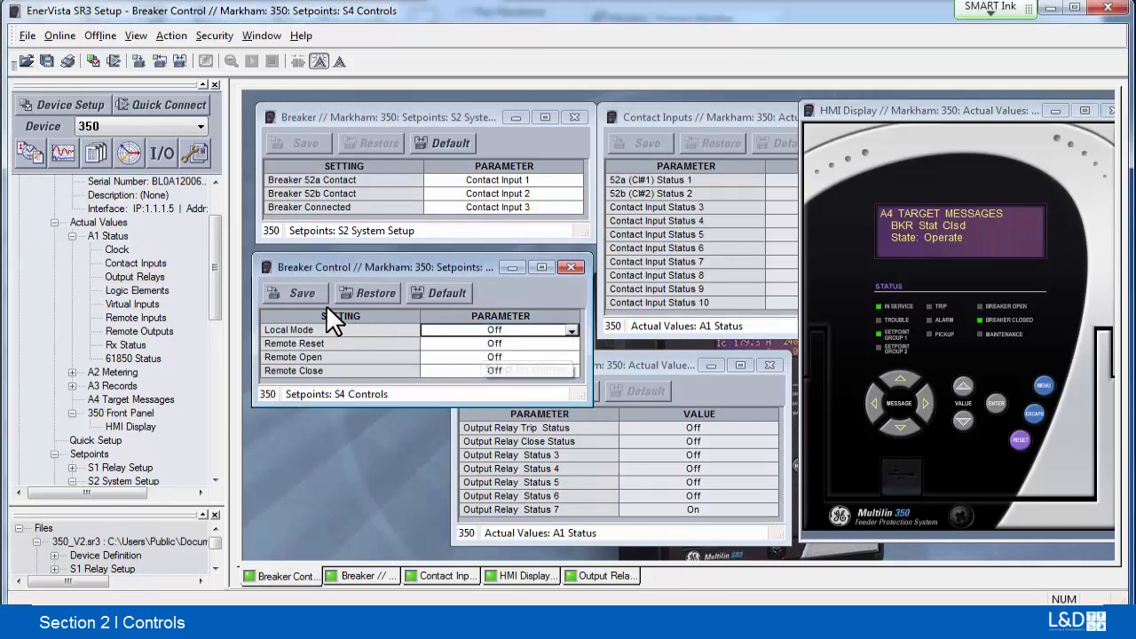
click(300, 292)
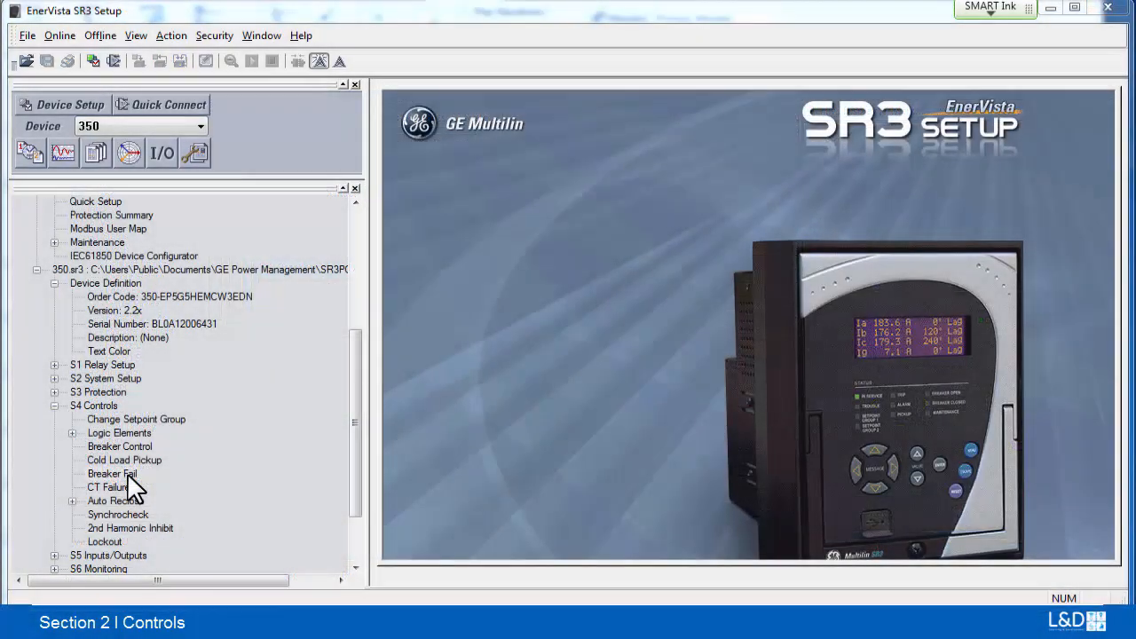
Step: Open the Breaker Fail settings under S4 Controls of 350.sr3 and set Breaker Failure Function to Alarm
double_click(127, 473)
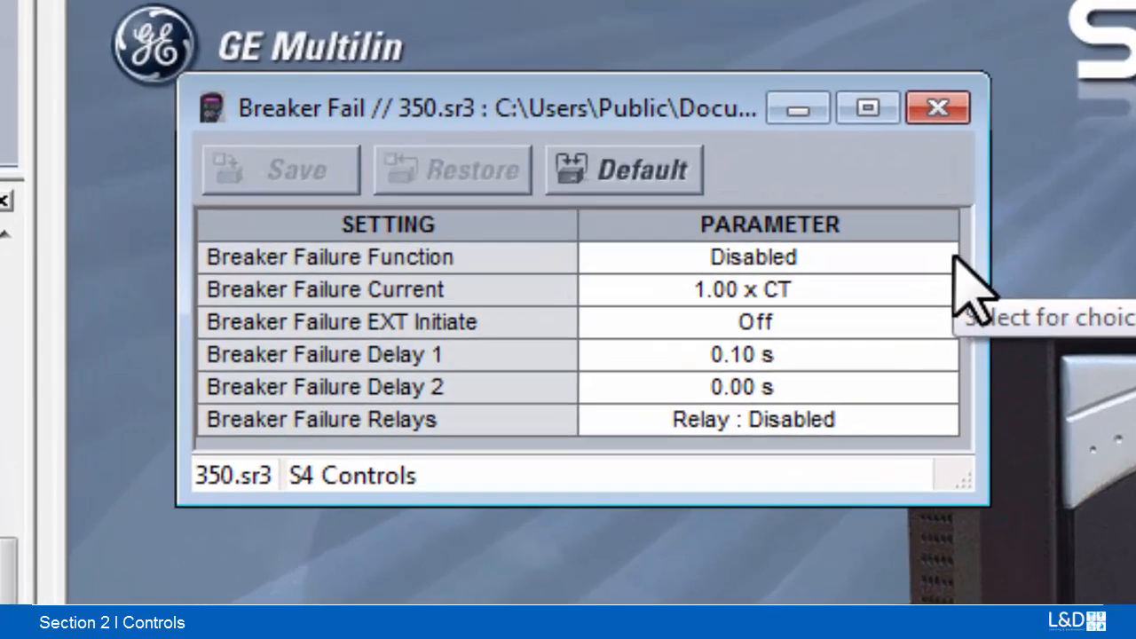
click(753, 212)
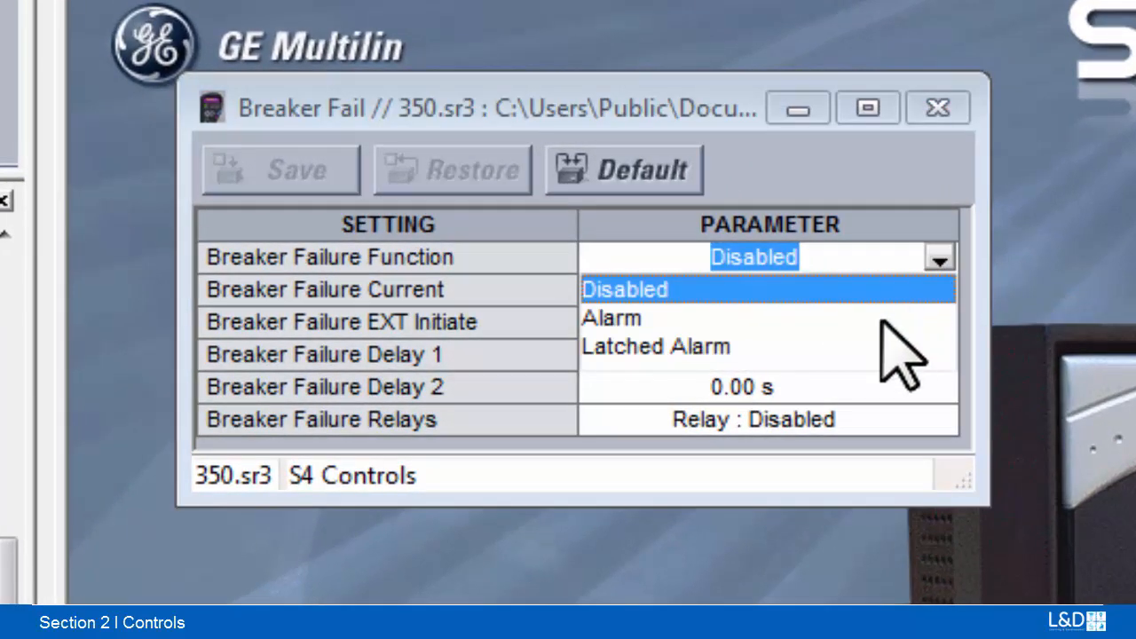
click(636, 316)
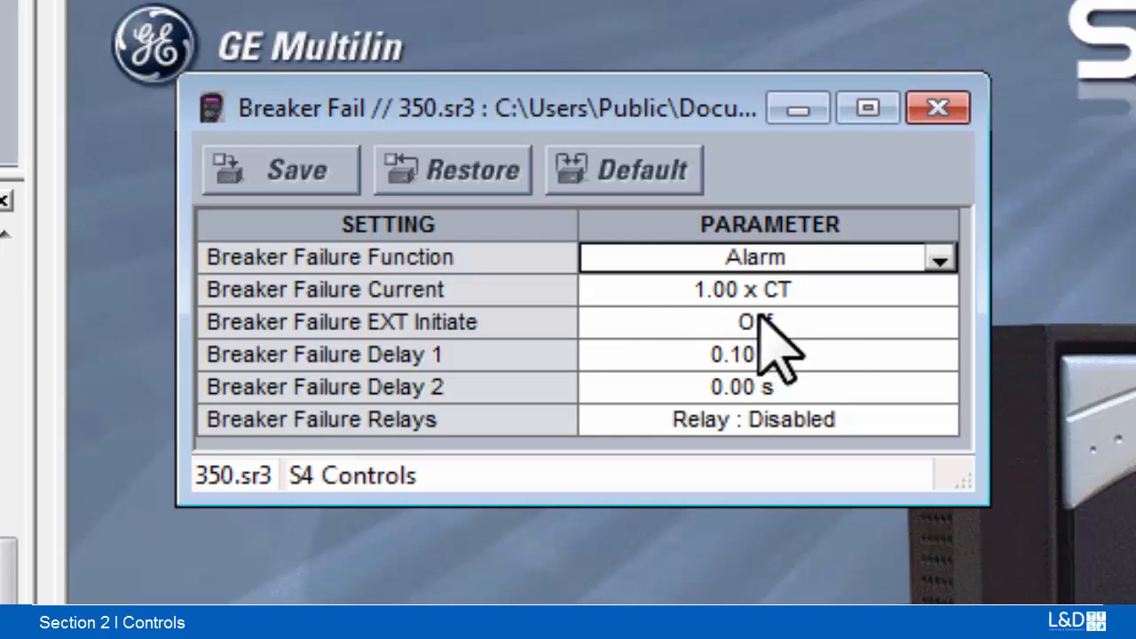
mouse_move(890, 284)
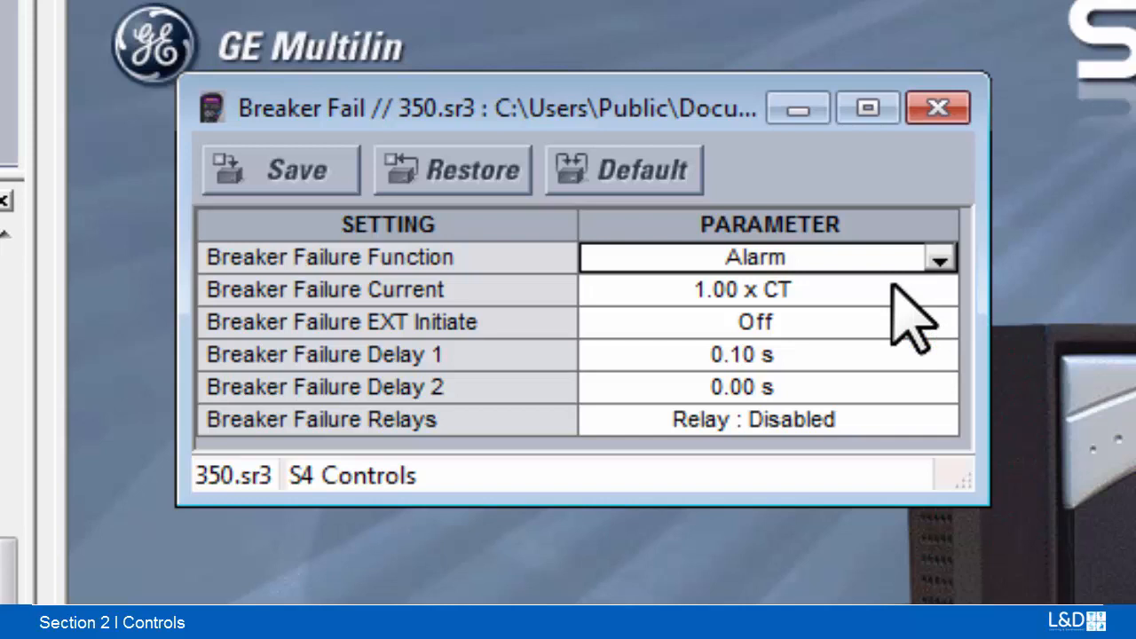
mouse_move(929, 385)
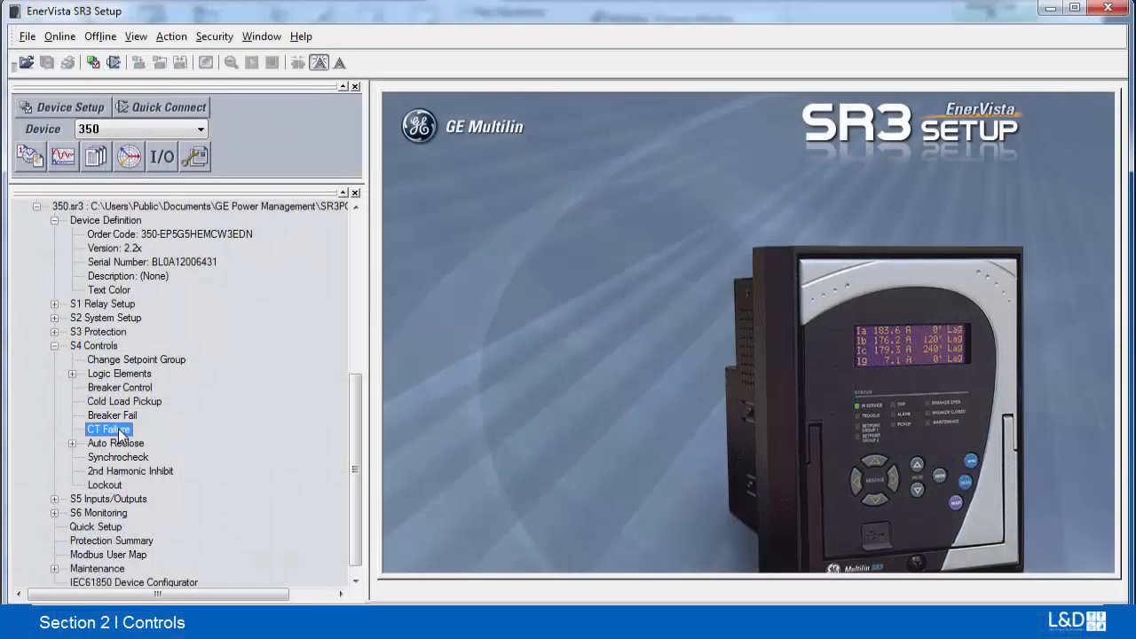
Step: Open the CT Failure settings under S4 Controls of 350.sr3
double_click(131, 429)
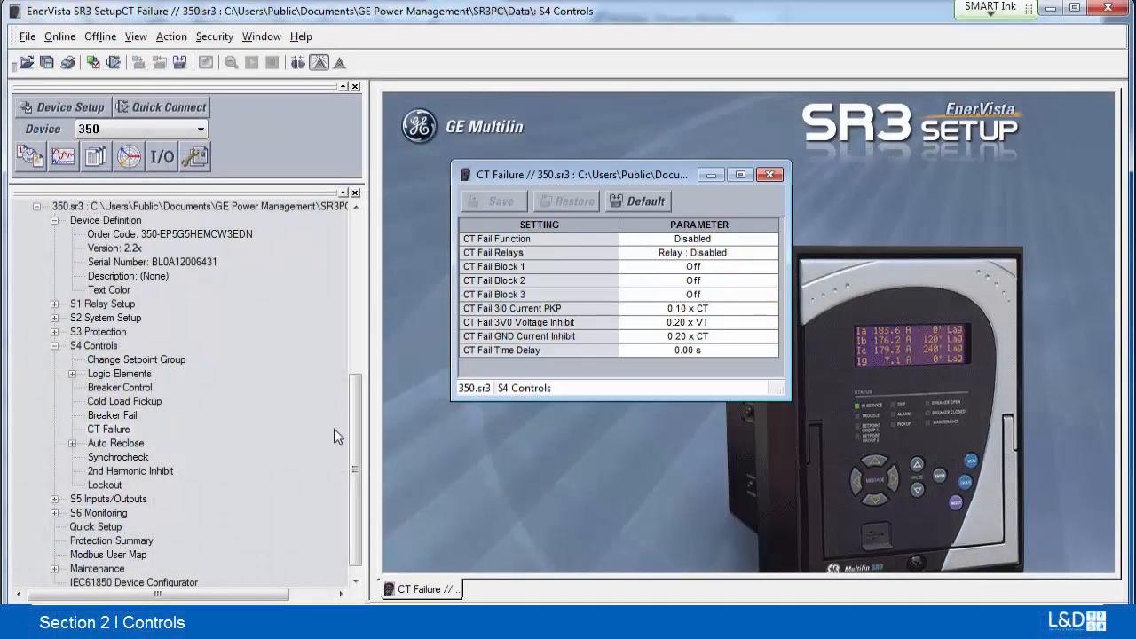
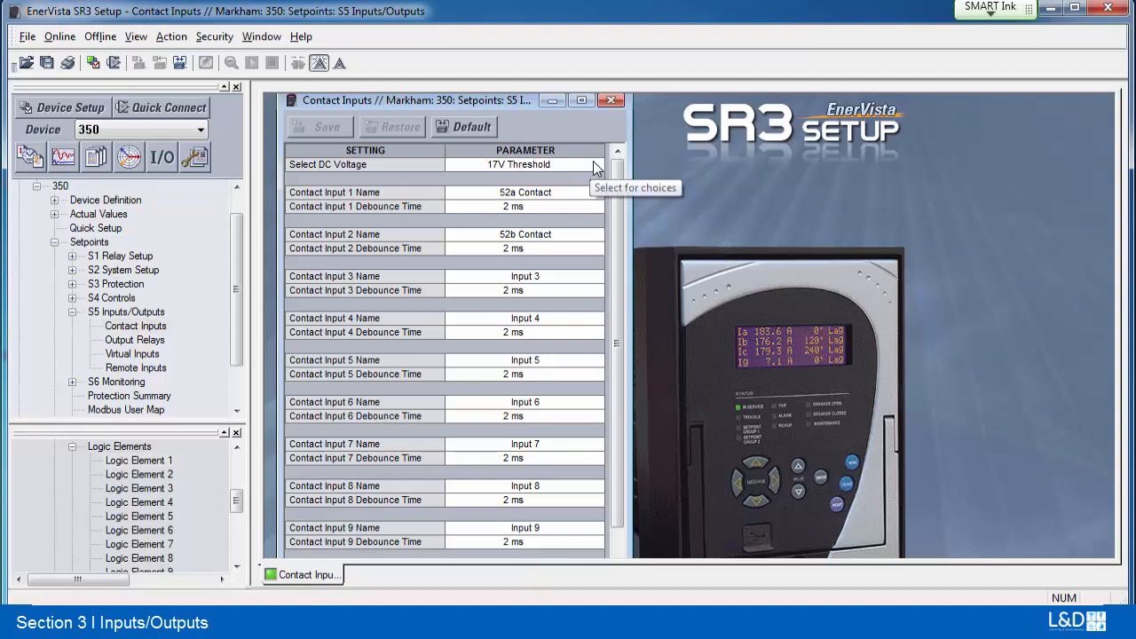
Step: Examine the Select DC Voltage threshold choices and the Contact Input 1 Debounce Time in the Contact Inputs setpoints
click(593, 167)
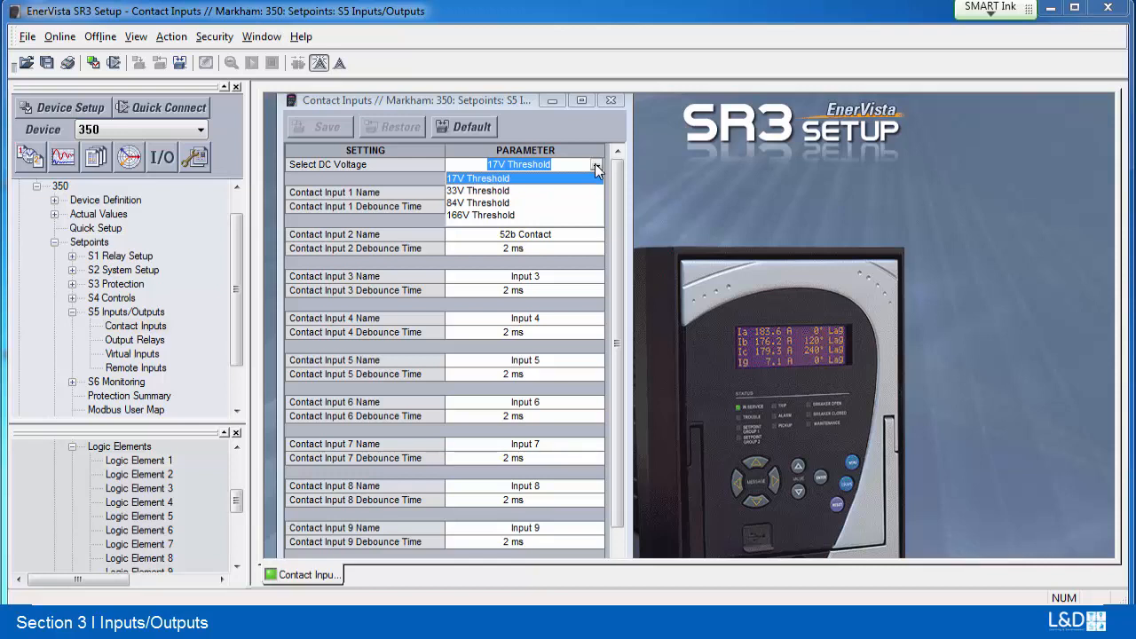
click(595, 164)
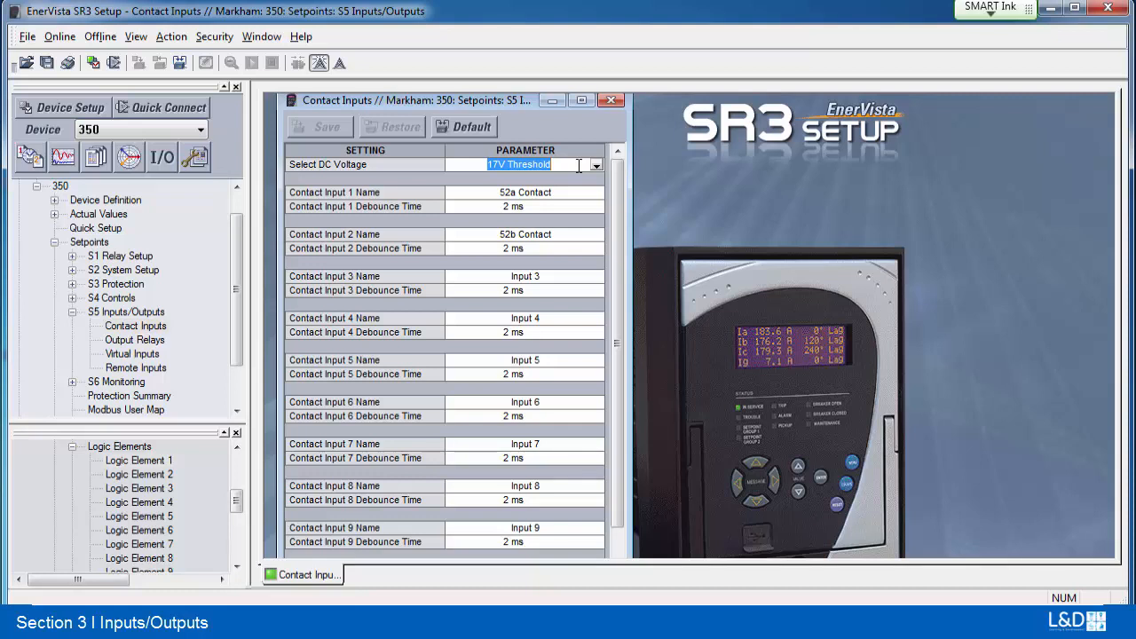
click(595, 209)
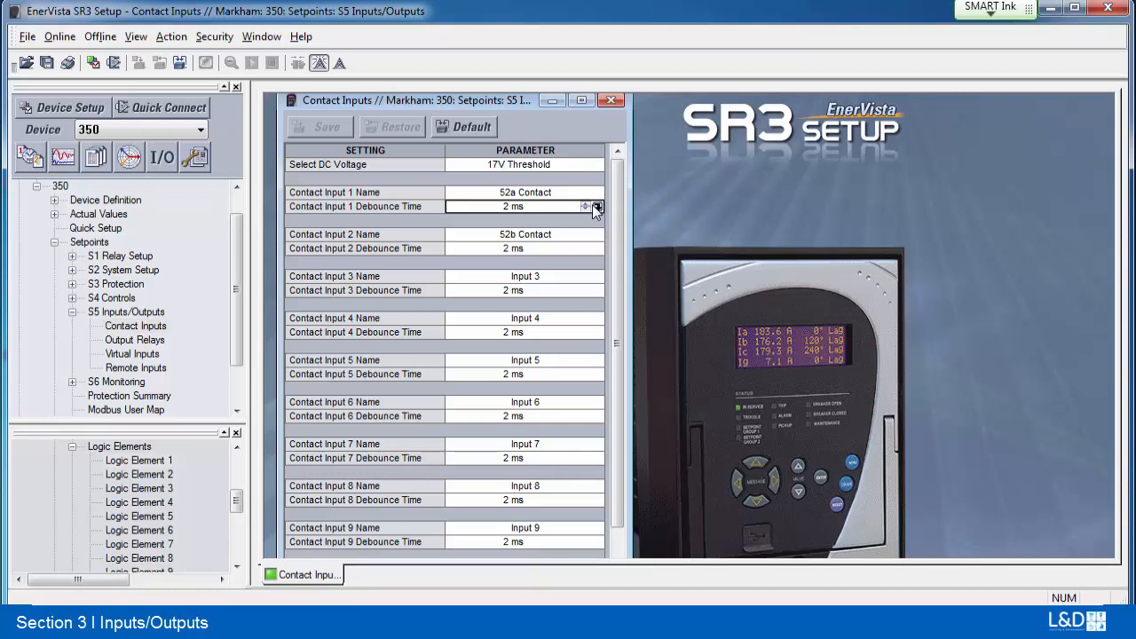
click(596, 207)
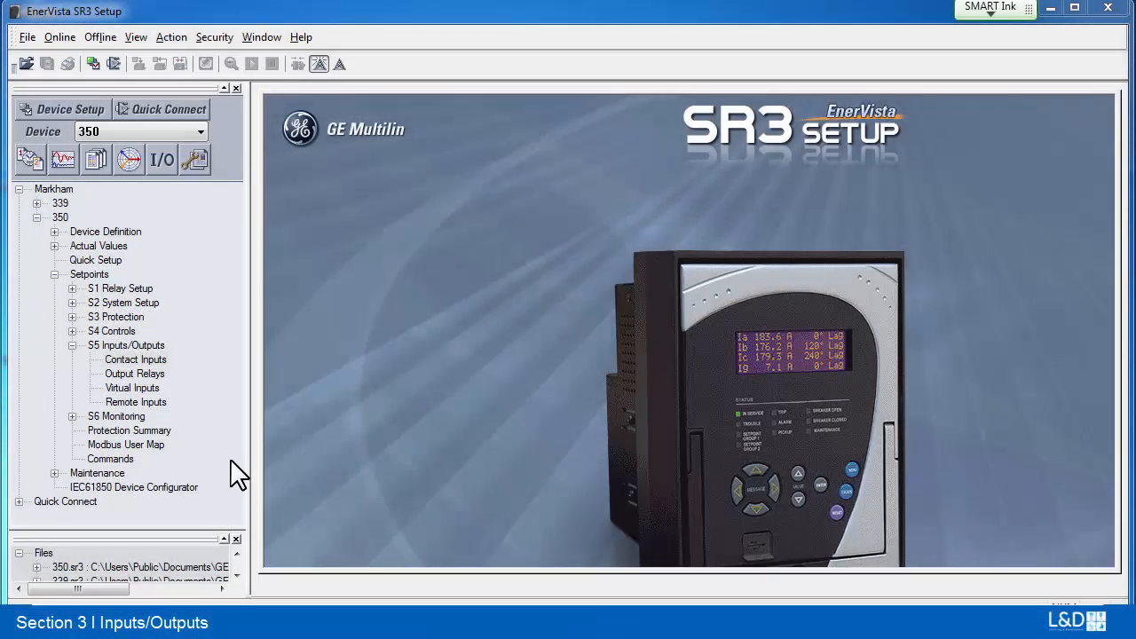
Step: Open the 350's Virtual Inputs setpoints and select Latched as the Virtual Input 1 Type
double_click(143, 388)
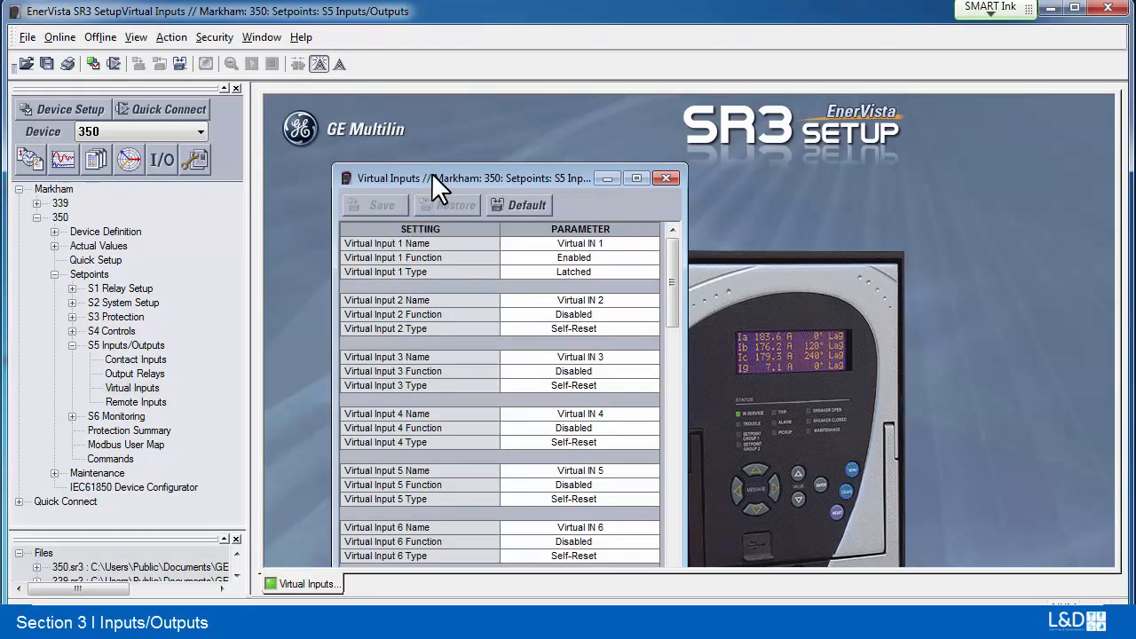
drag(431, 172, 377, 119)
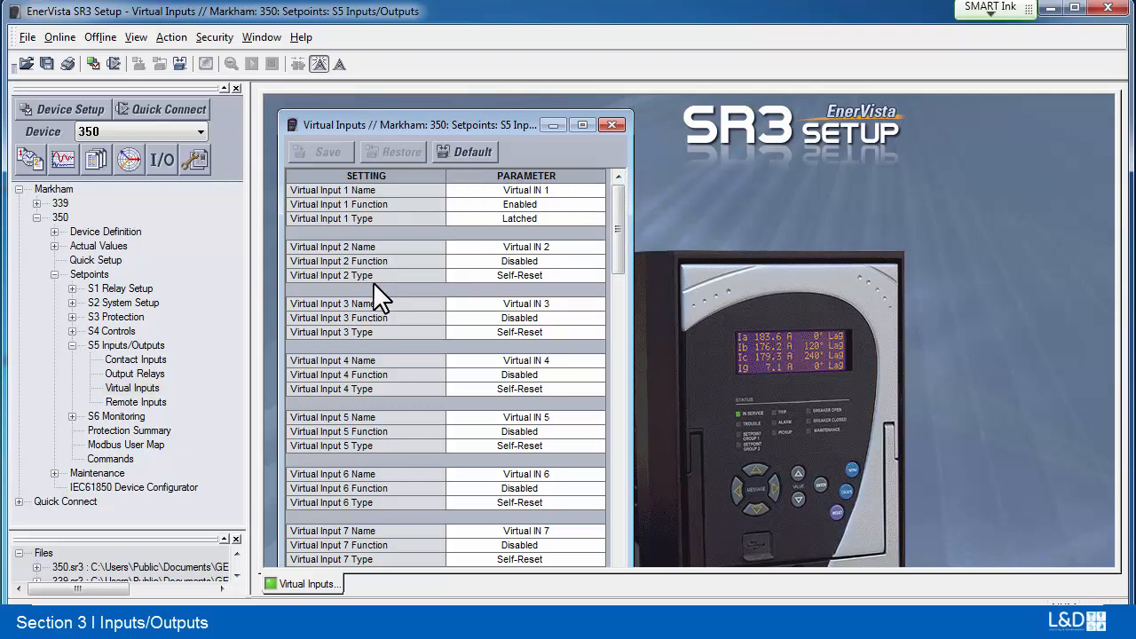
click(593, 219)
click(597, 219)
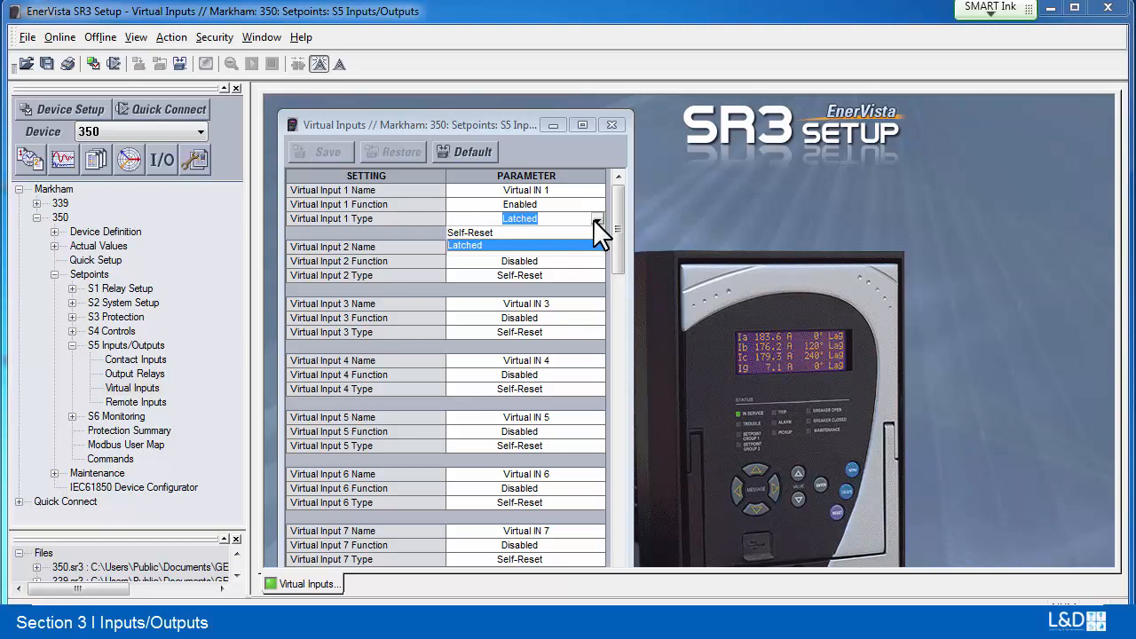
click(479, 245)
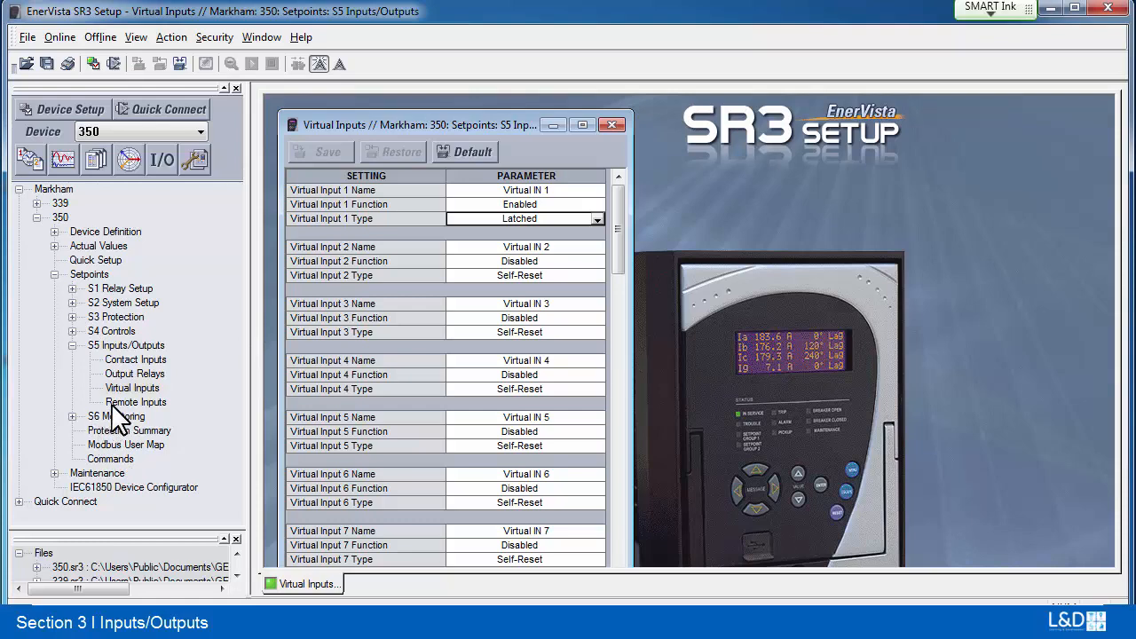
Step: Open Virtual Input Commands from the 350's S4 Controls and place it beside the Virtual Inputs setpoints
double_click(118, 332)
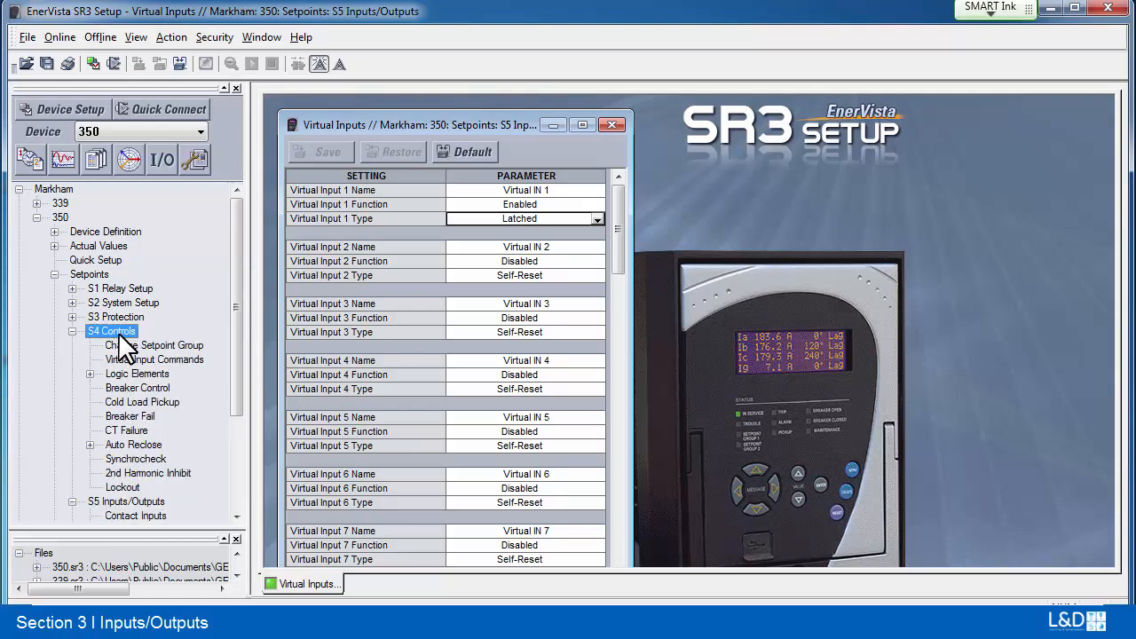
double_click(129, 357)
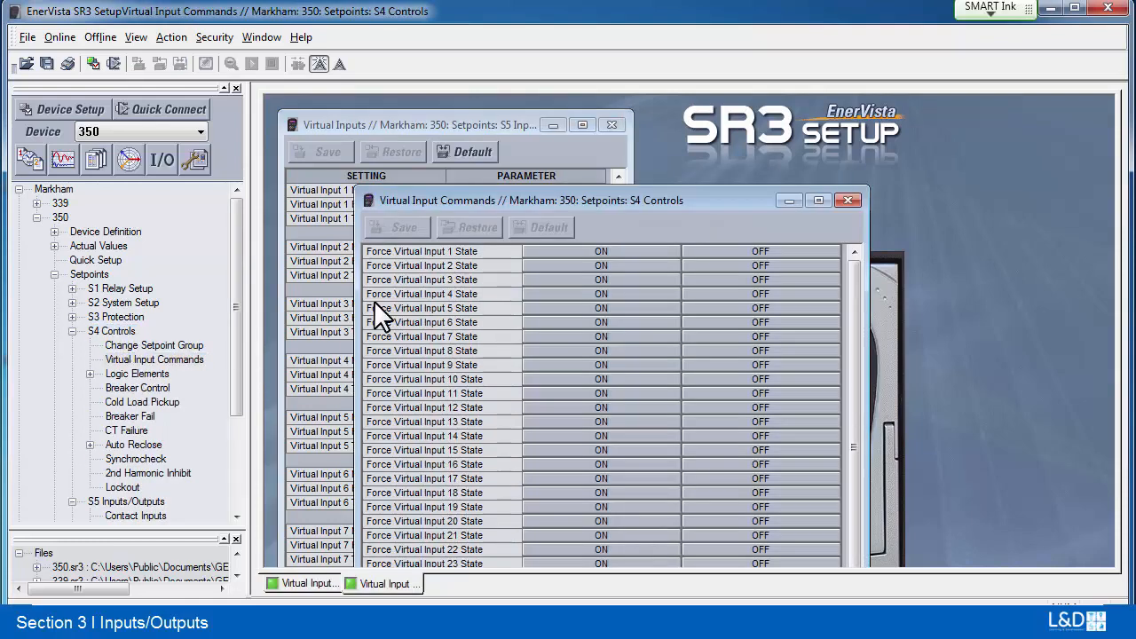
drag(555, 206, 839, 302)
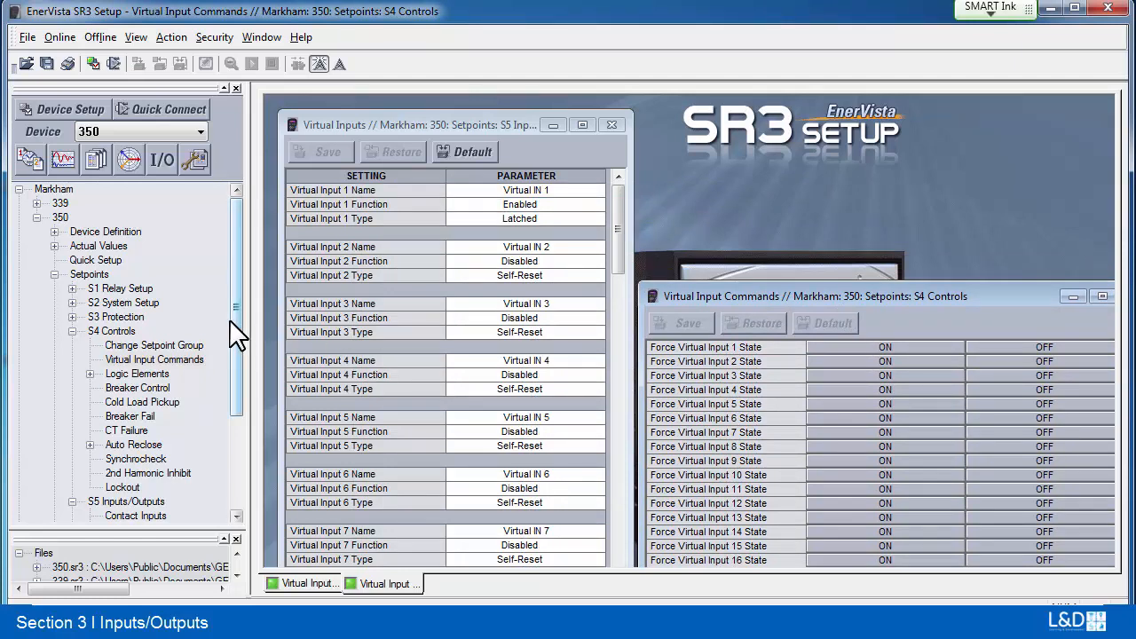
Step: Open the Virtual Inputs status from the 350's A1 Status actual values and place it above the Virtual Input Commands window
double_click(97, 245)
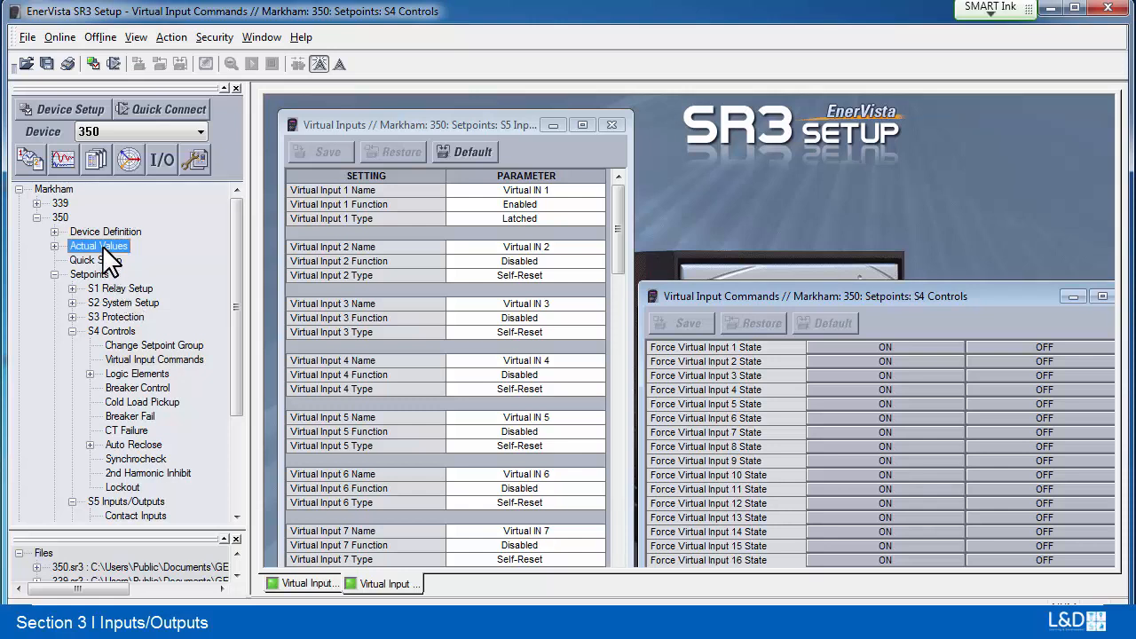
double_click(113, 260)
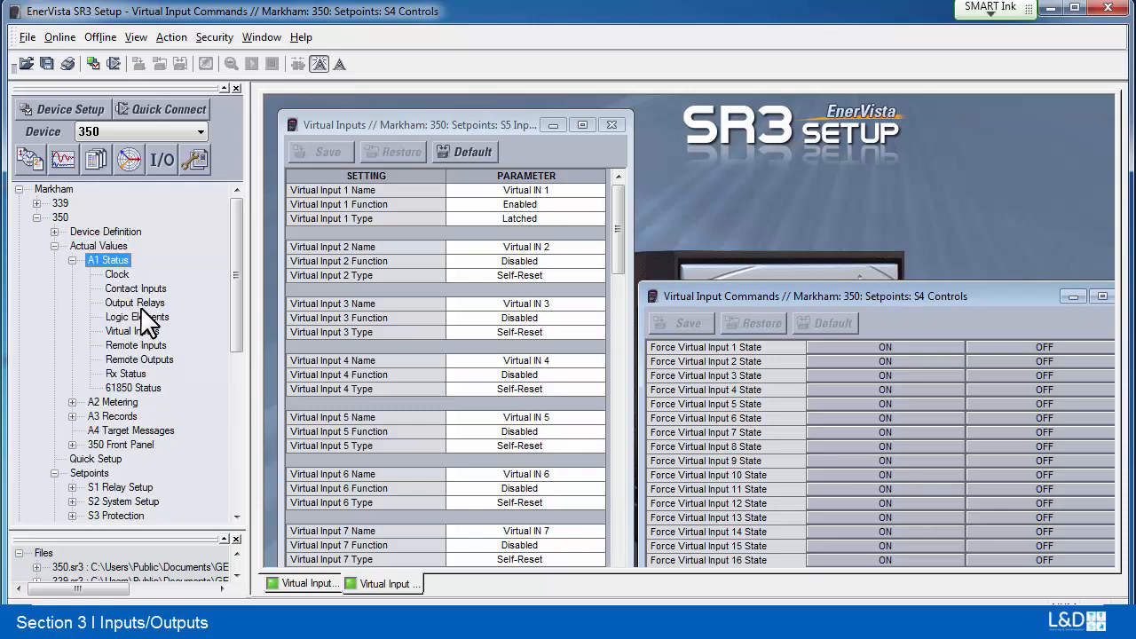
double_click(137, 334)
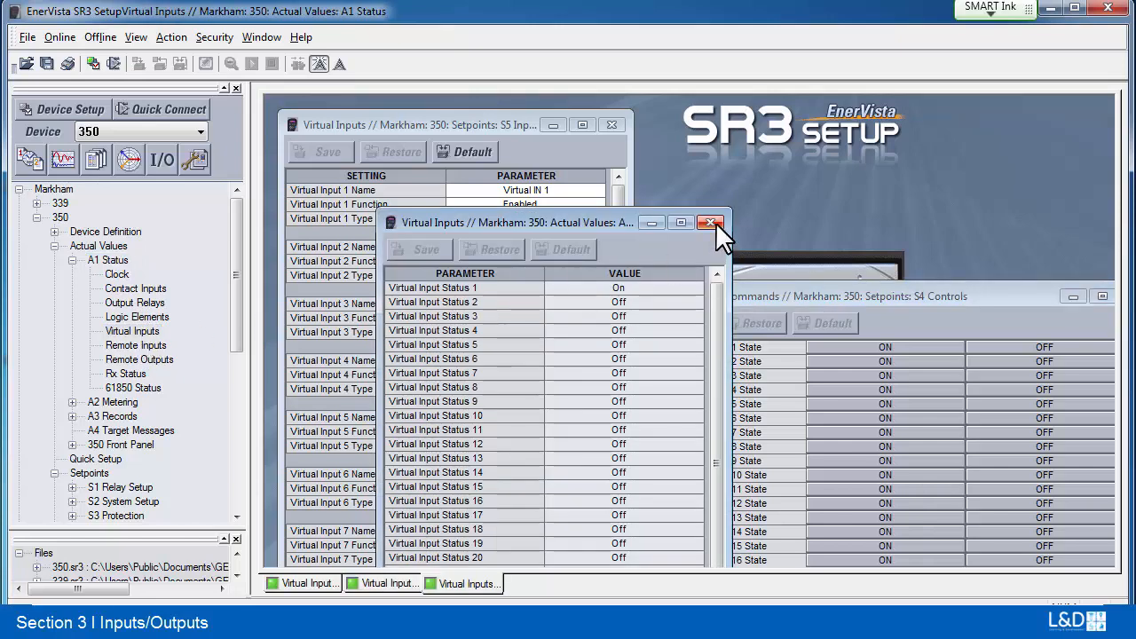
drag(606, 228, 824, 111)
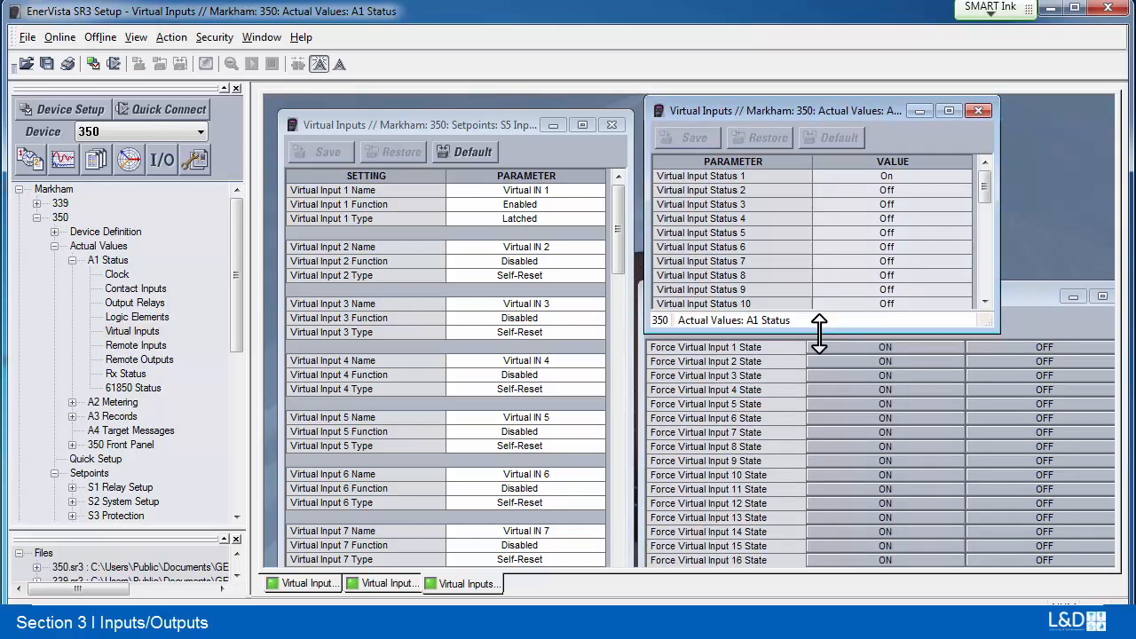
Step: Force Virtual Input 1 State to OFF from Virtual Input Commands and confirm the command
click(819, 338)
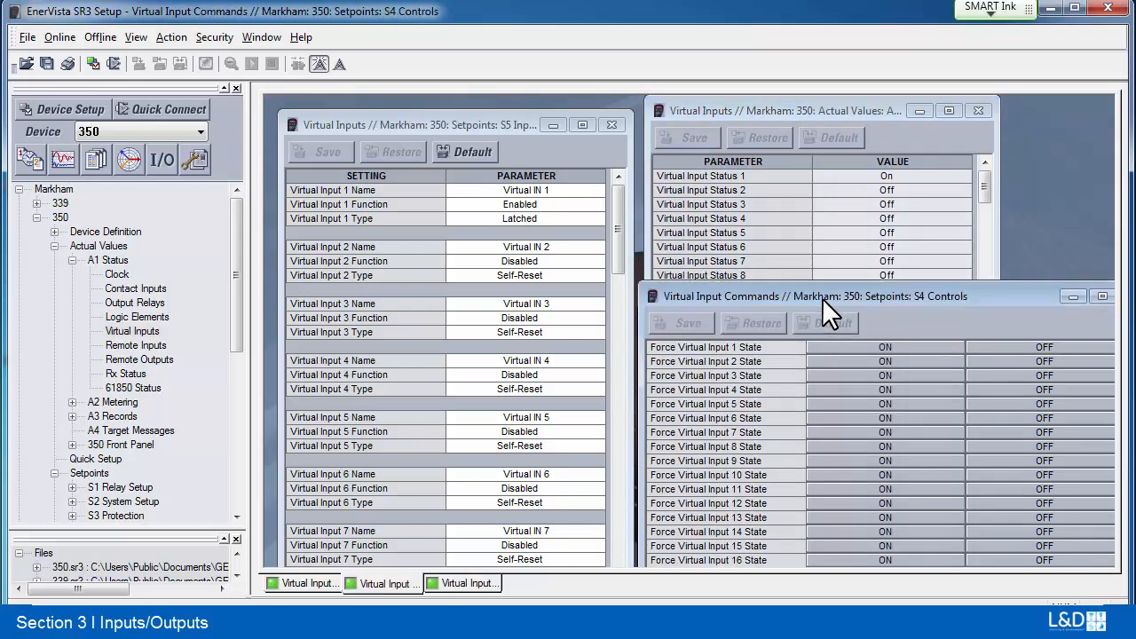
click(1024, 346)
click(573, 359)
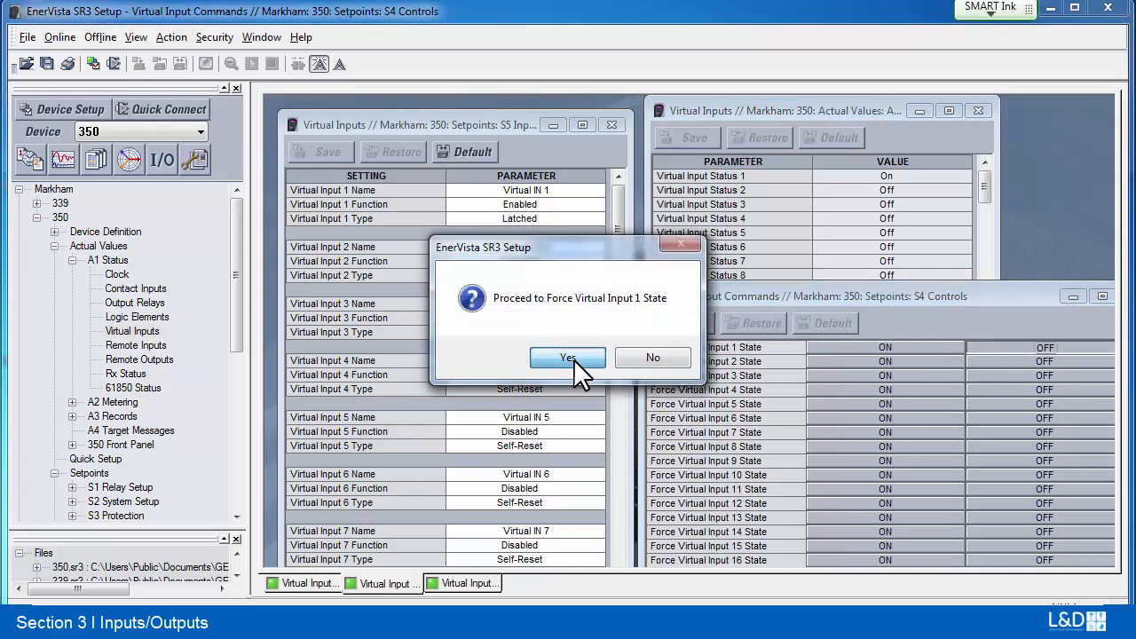
click(616, 355)
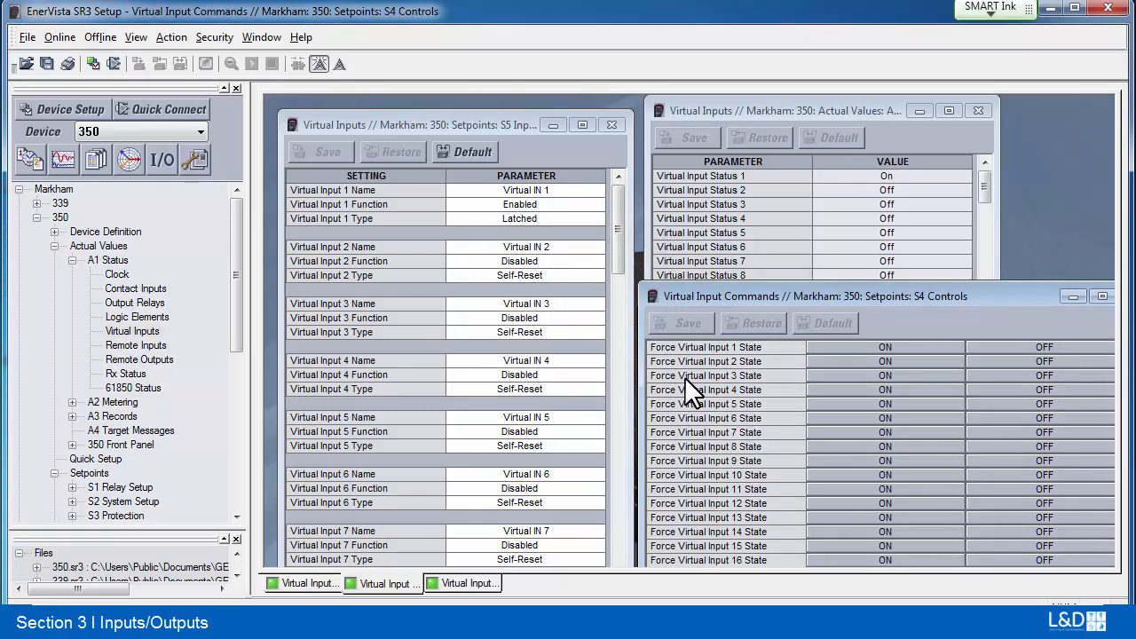
Step: Shorten the Virtual Inputs actual values window so it ends above the Virtual Input Commands window
click(850, 219)
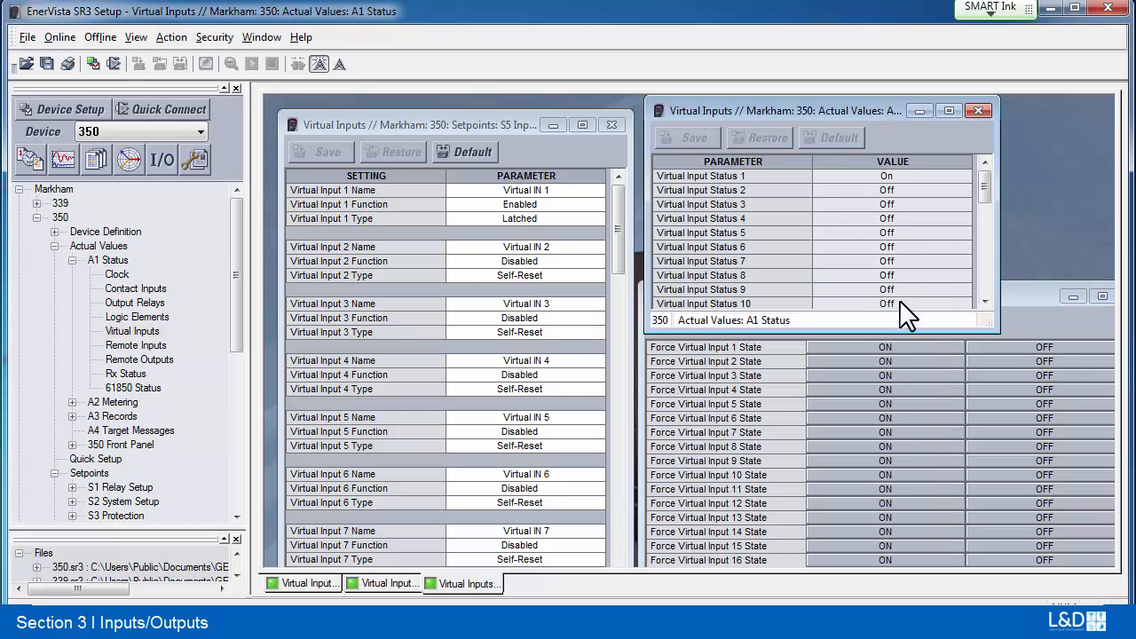
drag(908, 333, 923, 263)
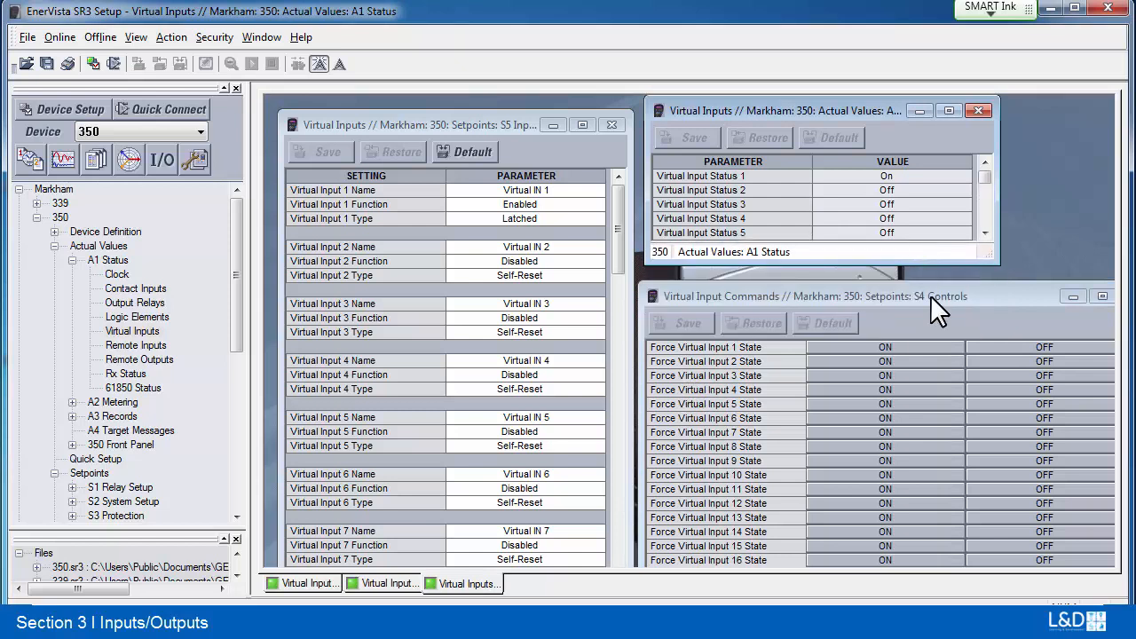
Step: Force Virtual Input 1 State to ON, confirm the command, and return to the Virtual Inputs status window
click(1008, 348)
click(910, 346)
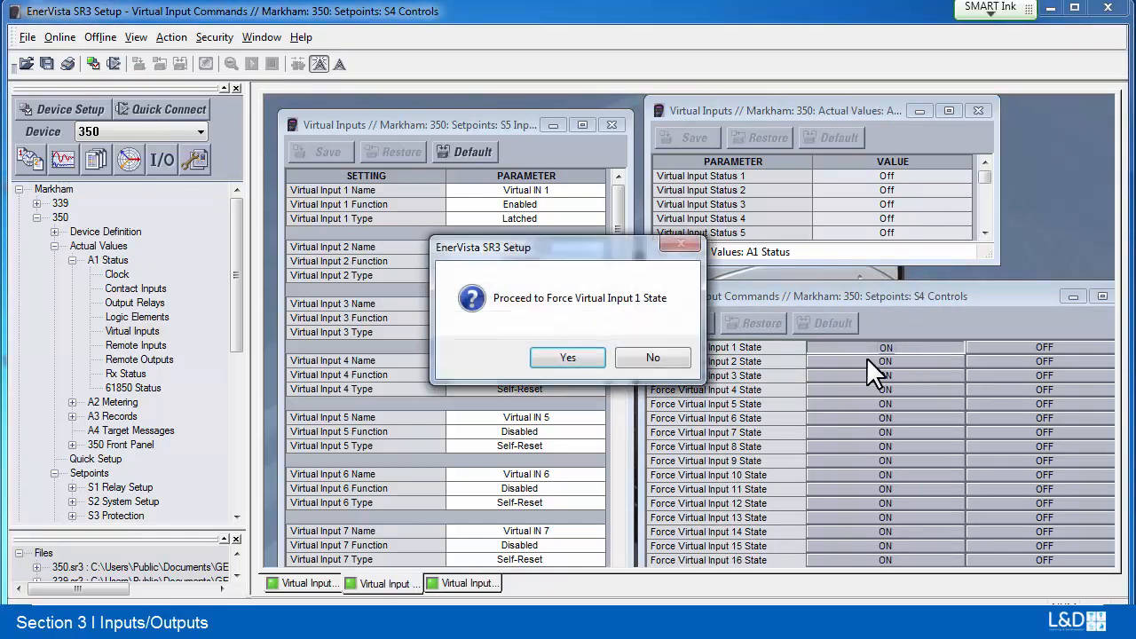
click(581, 356)
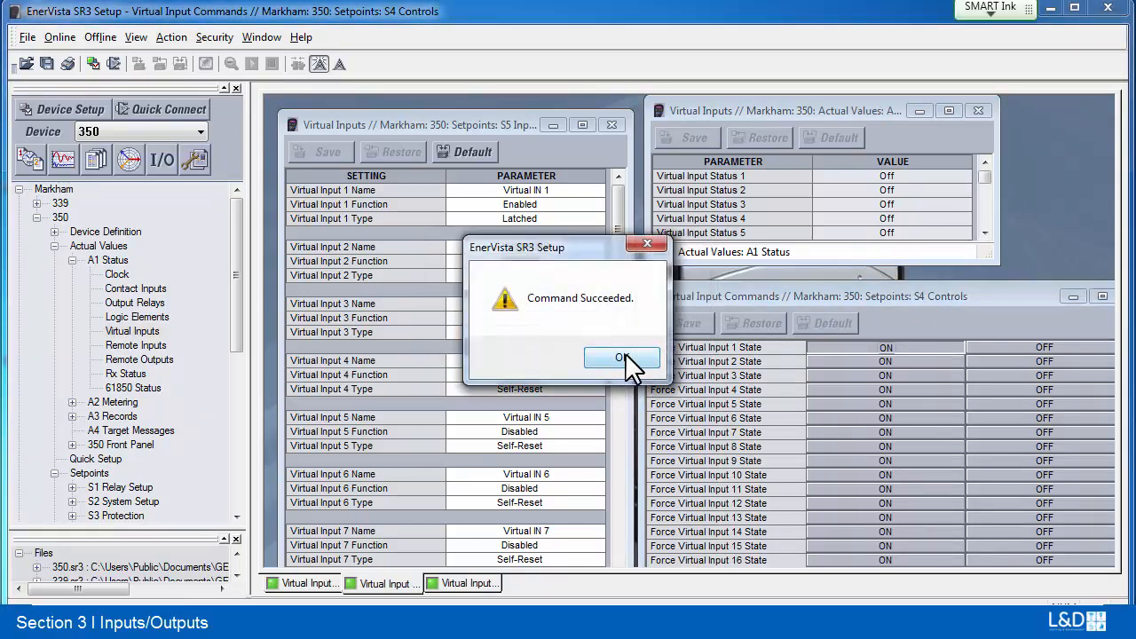
click(622, 357)
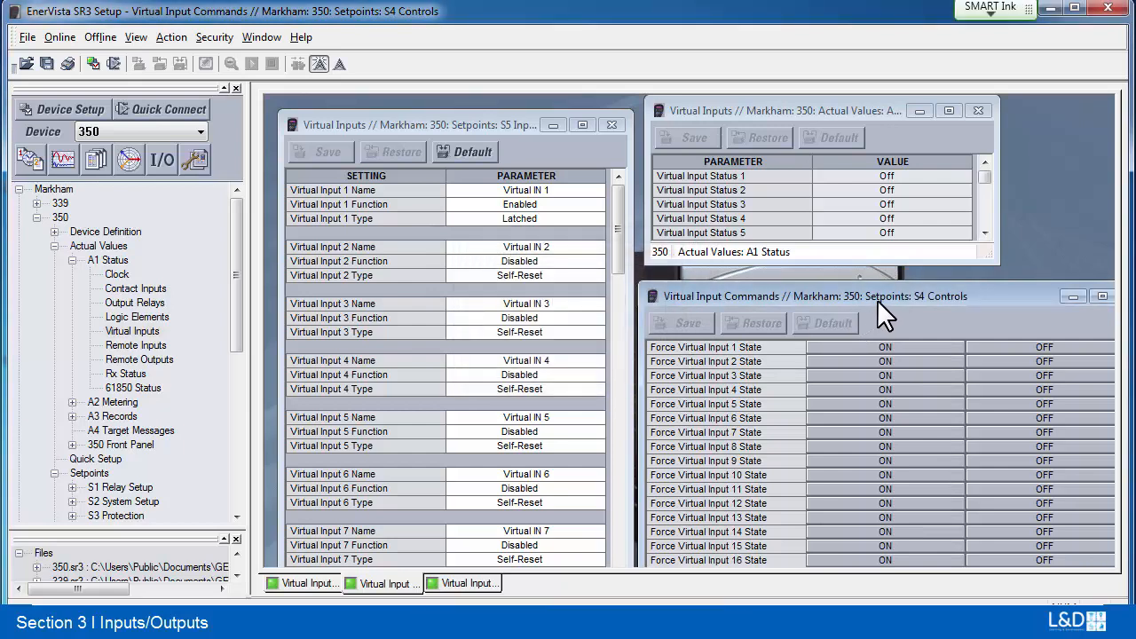
click(972, 249)
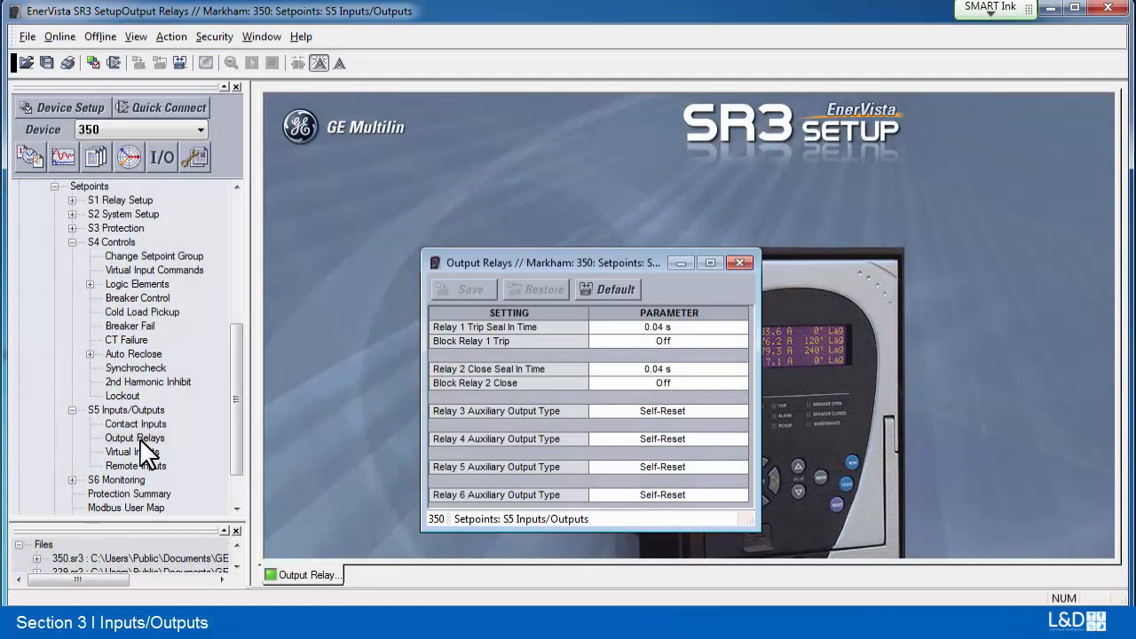
Step: Move the Output Relays window up toward the top of the workspace and view the Relay 3 Auxiliary Output Type choices
drag(511, 262, 504, 139)
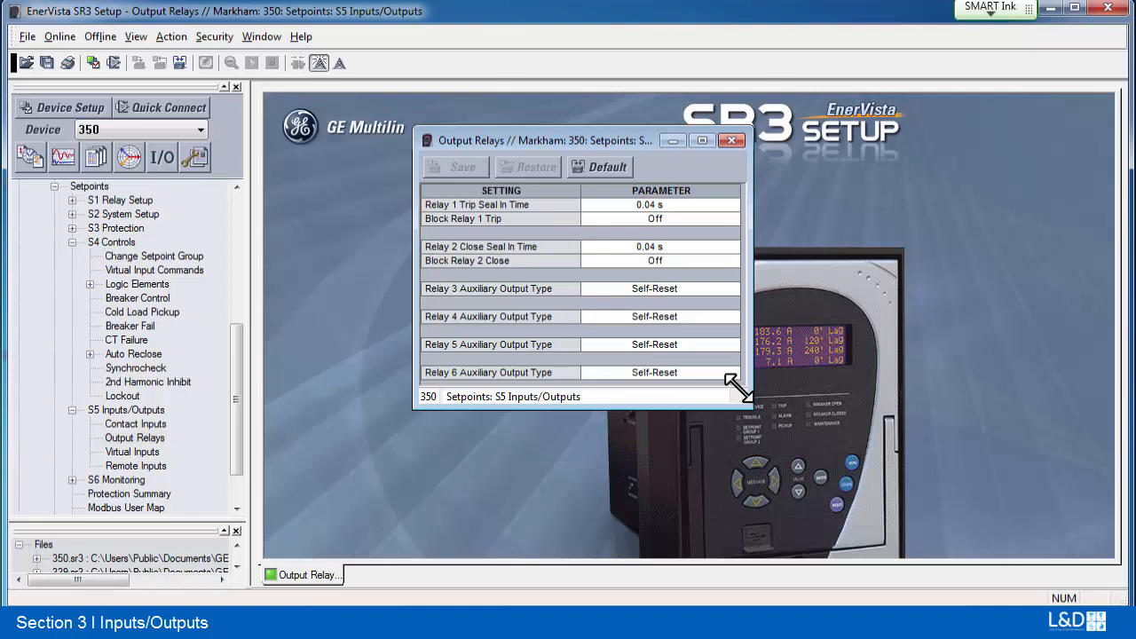
click(731, 219)
click(734, 285)
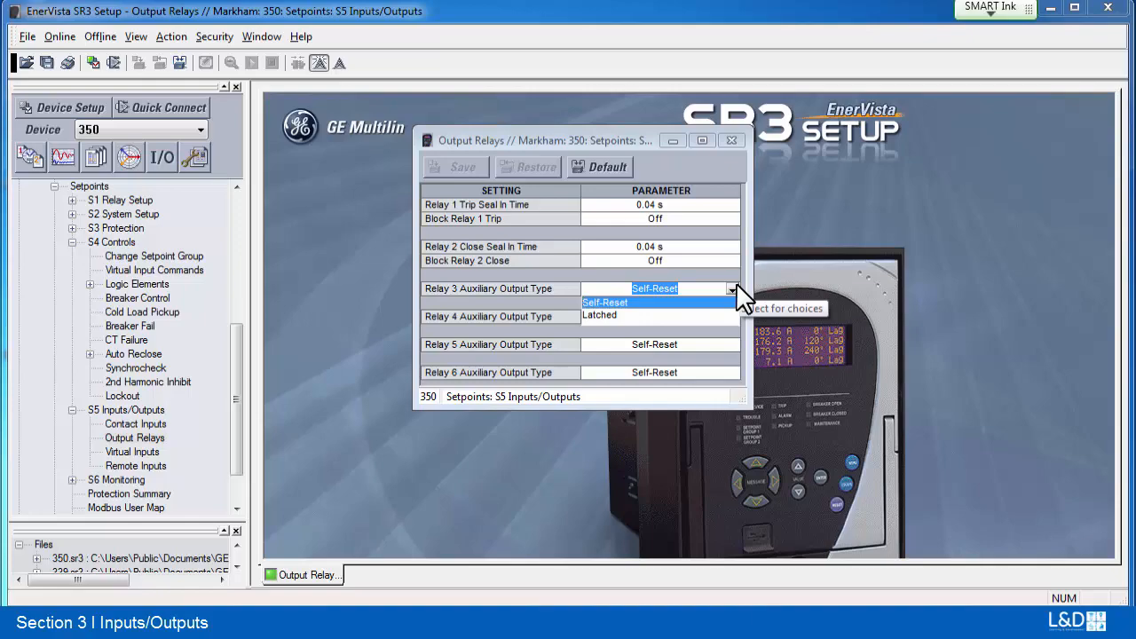
click(736, 282)
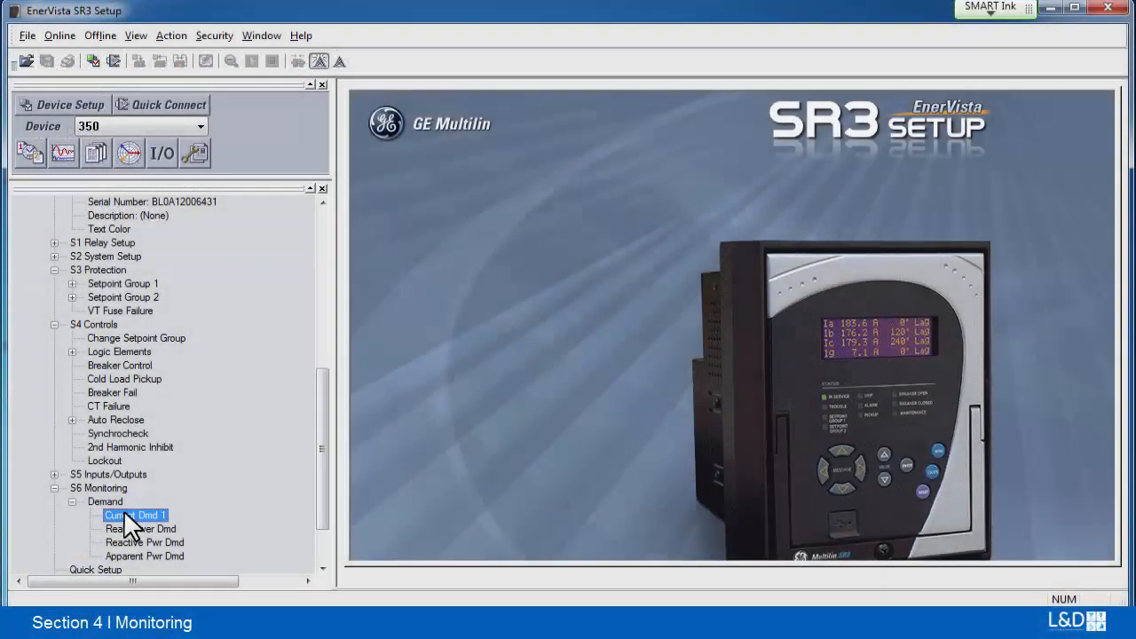
Step: Open the Current Dmd 1 and Real Power Dmd setpoints of 350.sr3 and place the Real Power Dmd window below Current Dmd 1
double_click(124, 515)
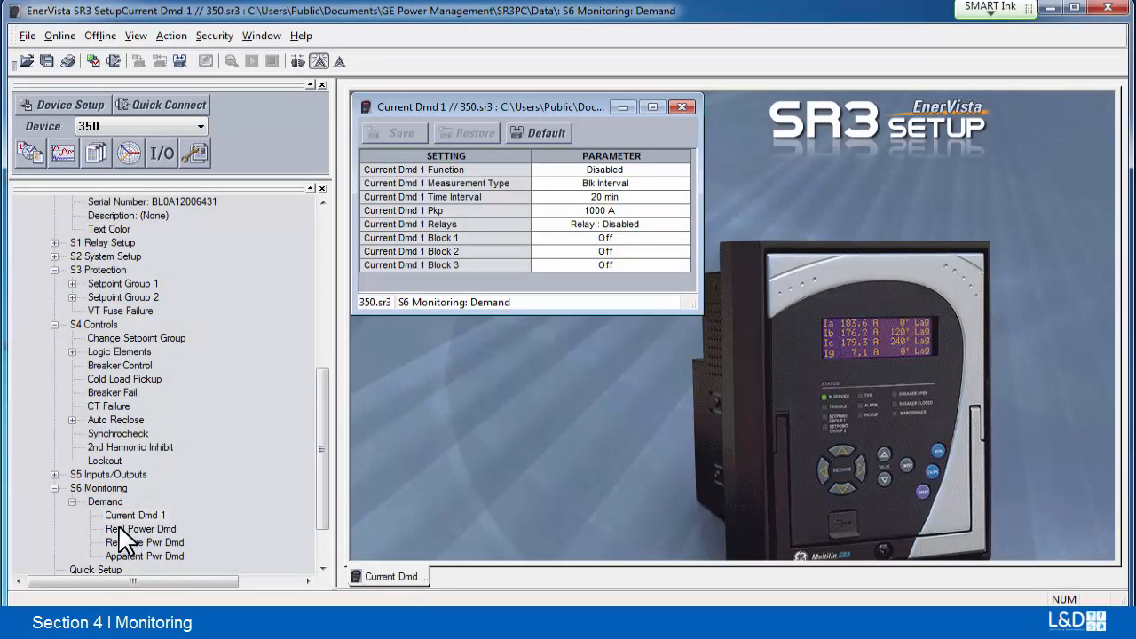
double_click(133, 529)
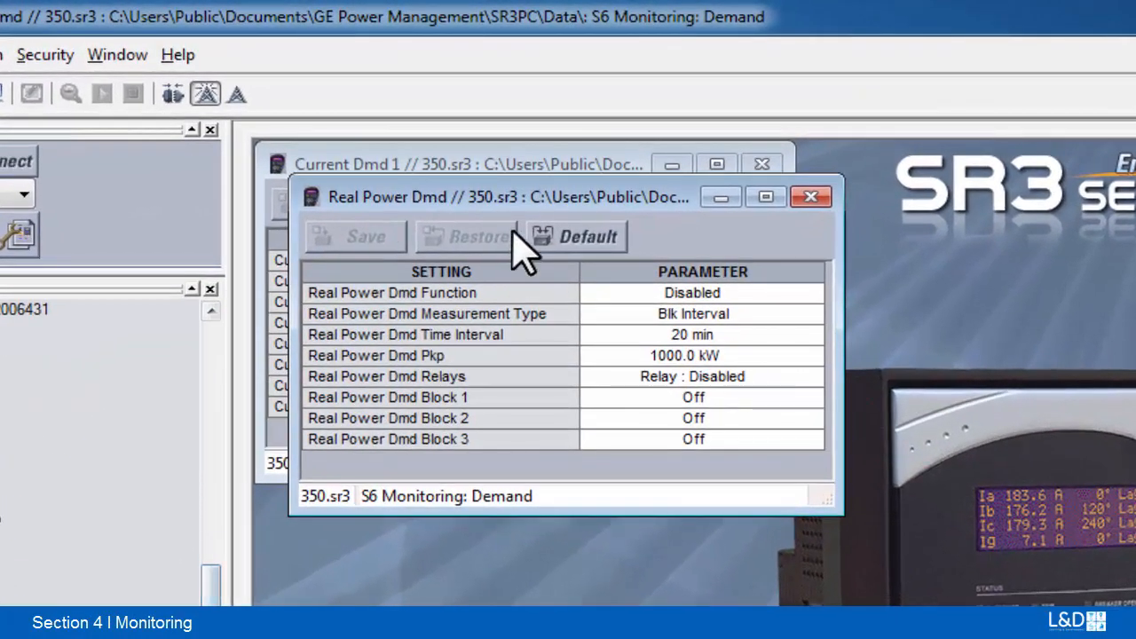
drag(513, 197, 487, 519)
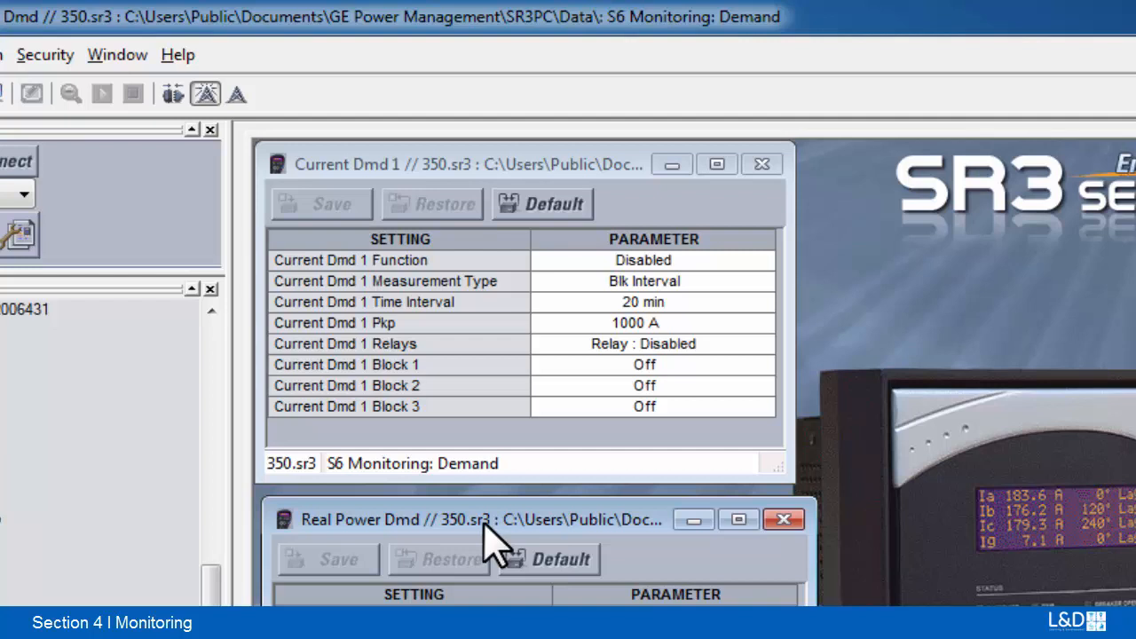
Step: Review the Current Dmd 1 Measurement Type options and set it to Exponential
click(761, 291)
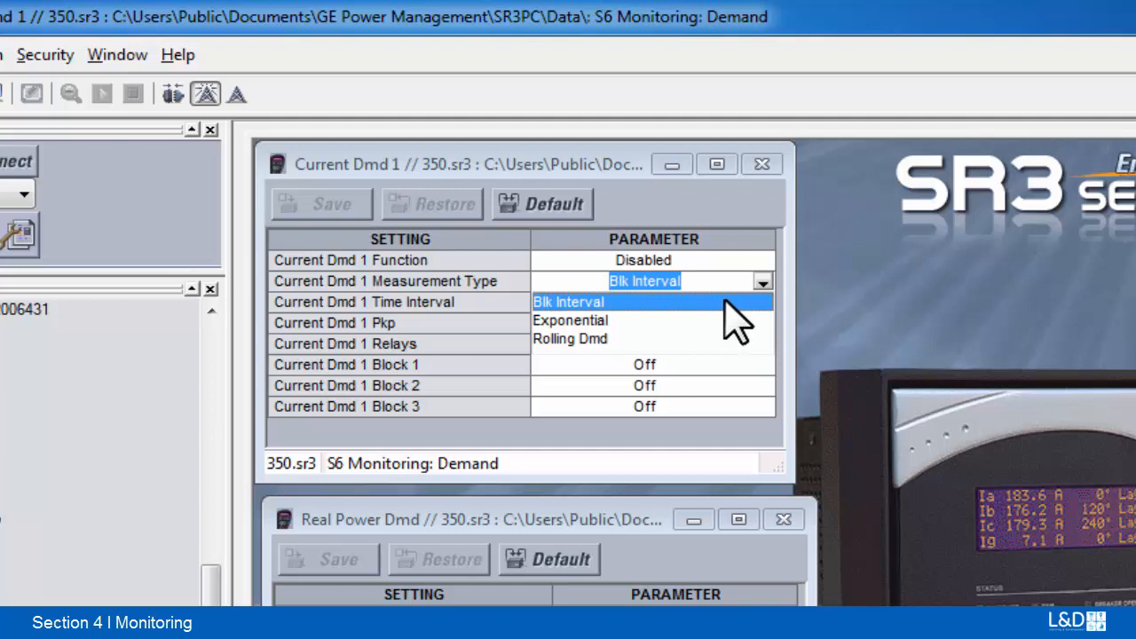
click(726, 303)
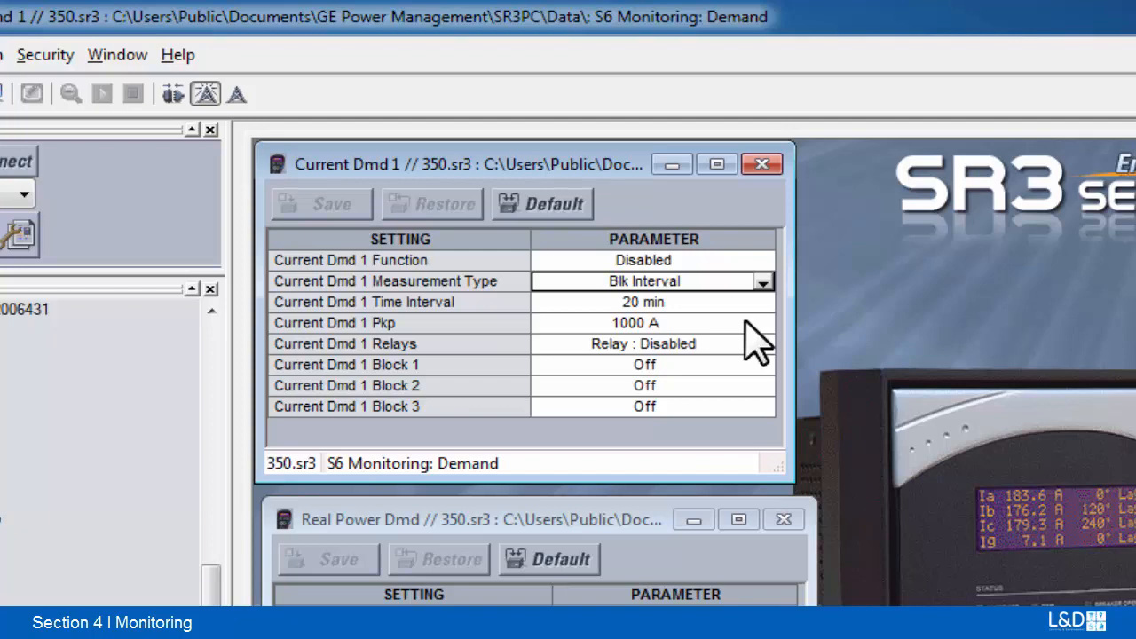
click(762, 282)
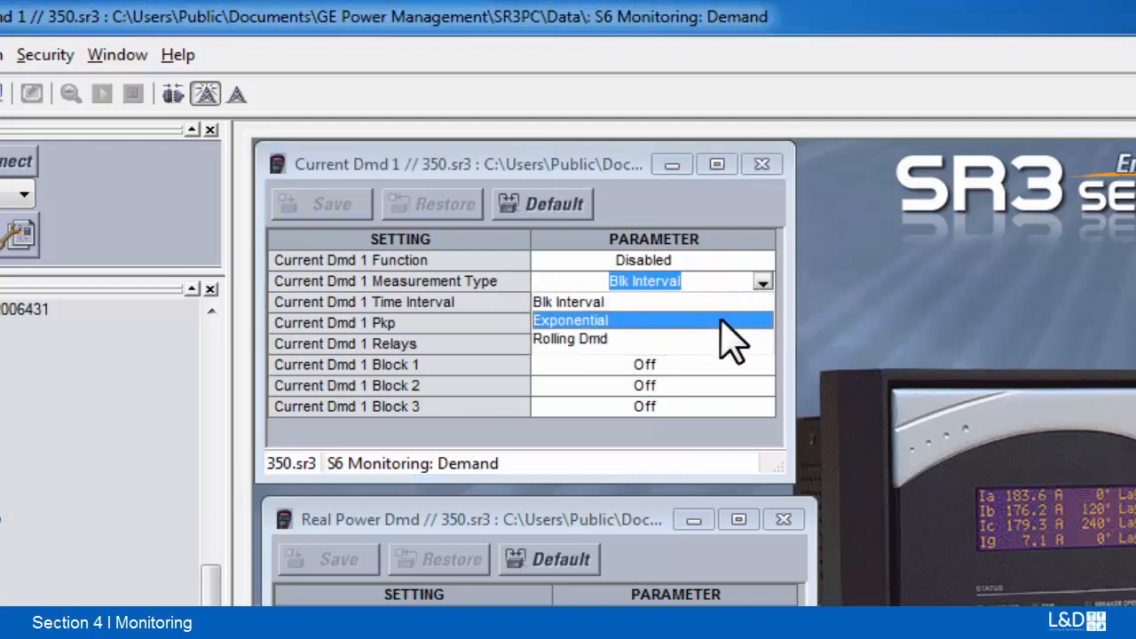
click(721, 321)
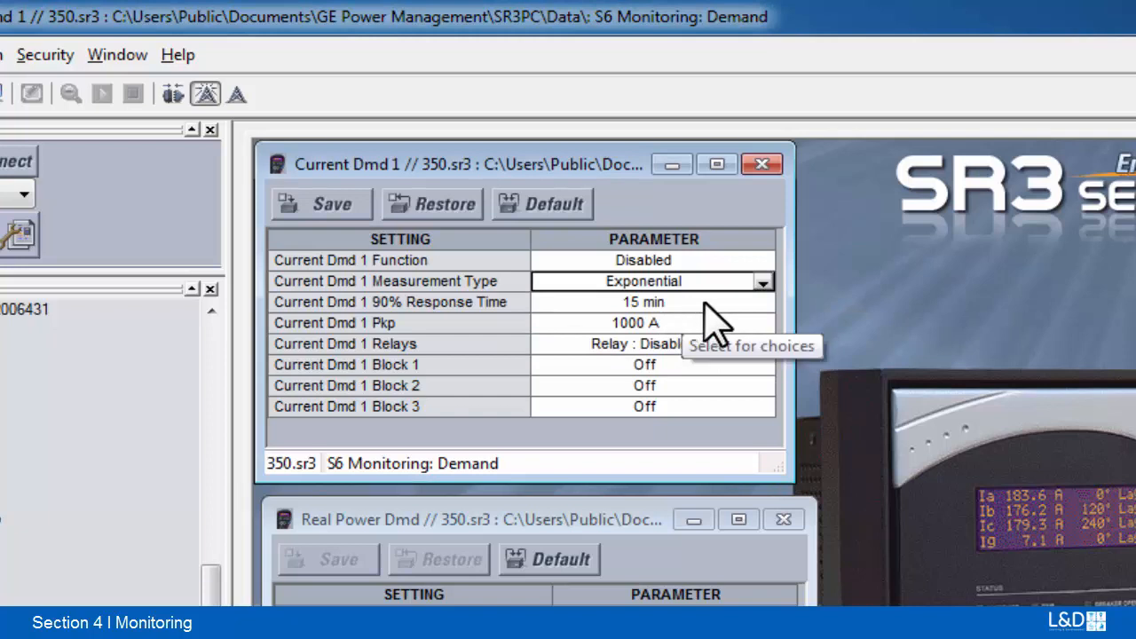